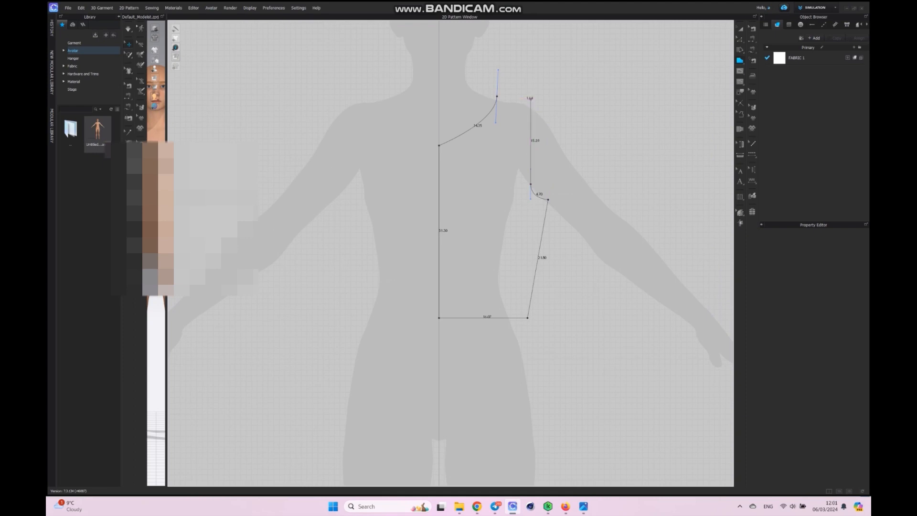
Close the front bodice half outline and create its symmetric pattern with sewing on the other side of the centre line.
click(496, 97)
right_click(427, 267)
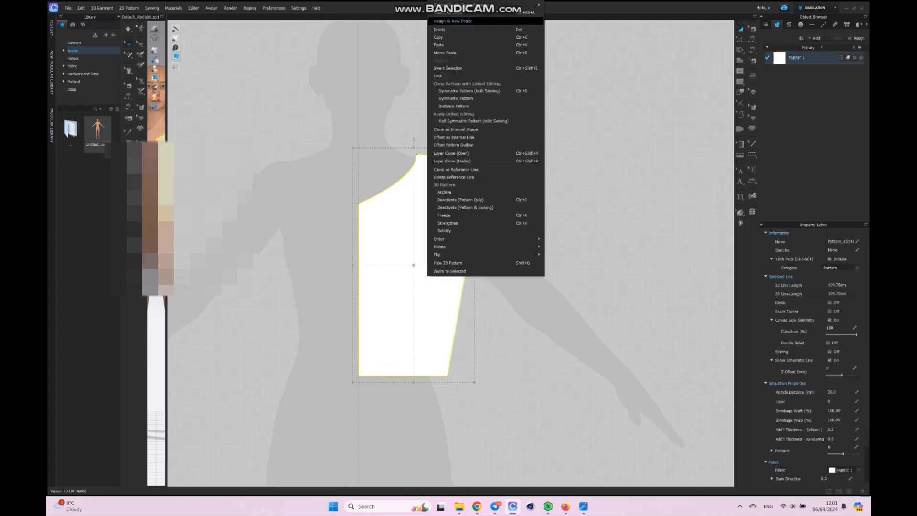
click(470, 90)
click(247, 149)
Copy the front bodice half and paste the duplicate beside the avatar silhouette for the back bodice.
right_click(406, 27)
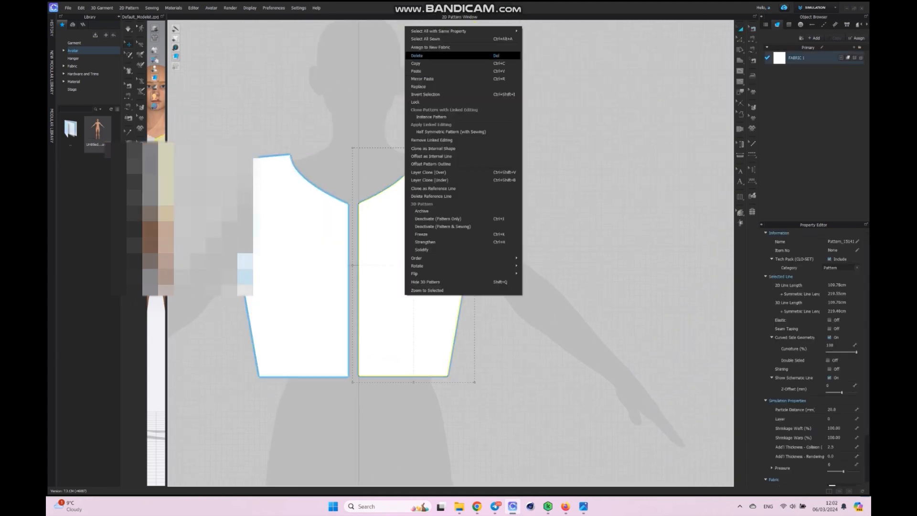
key(Escape)
key(ctrl+v)
click(686, 244)
middle_drag(686, 244, 505, 210)
drag(505, 210, 602, 212)
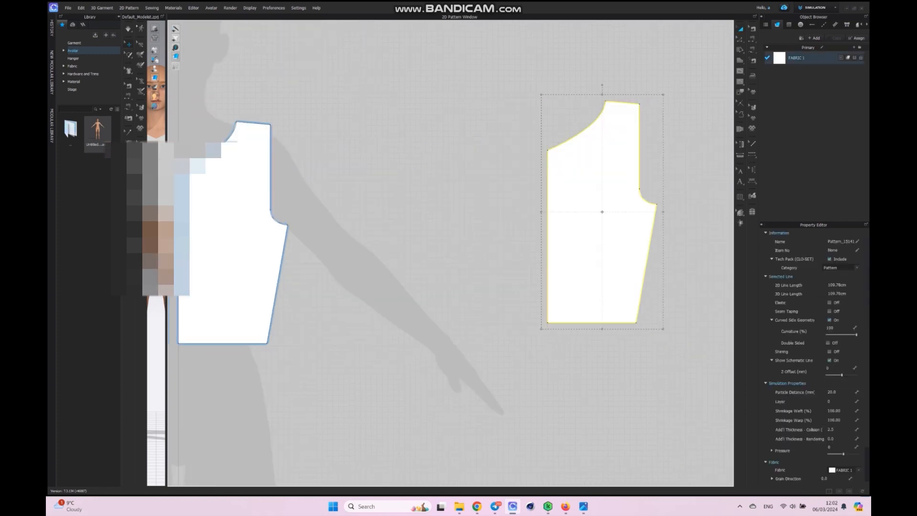
Create a symmetric pattern with sewing from the pasted bodice half to form the back bodice pair.
right_click(599, 230)
click(640, 91)
click(509, 272)
scroll(509, 272, down, 4)
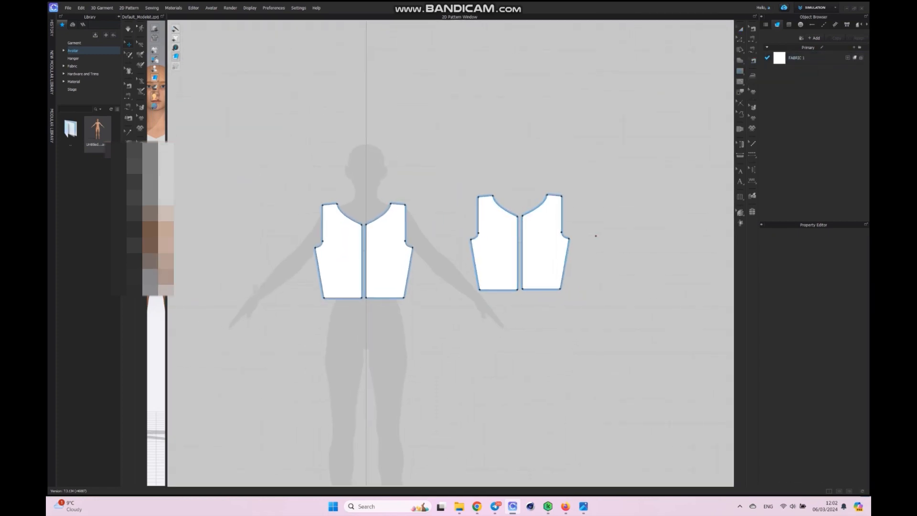
Draw a half-sleeve outline with a curved cap and tapered side, about 33 cm long along its straight centre edge.
scroll(594, 231, up, 5)
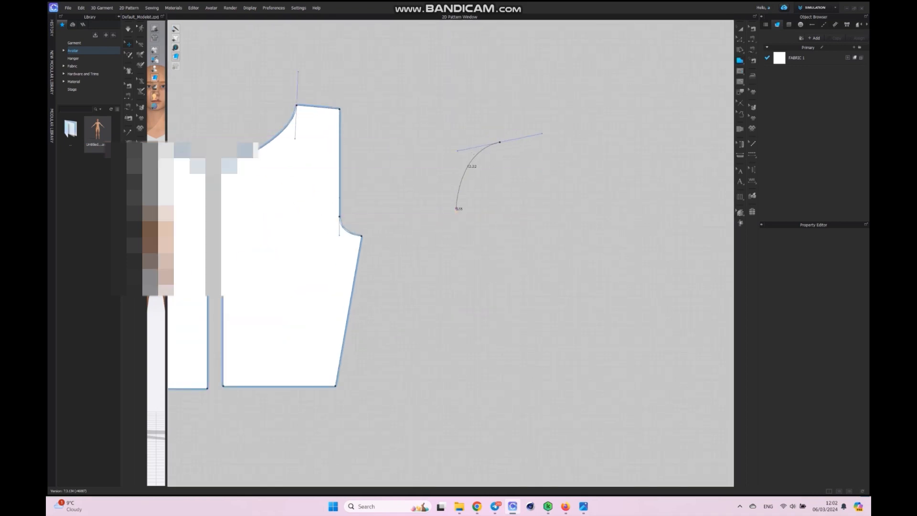
click(427, 228)
click(499, 374)
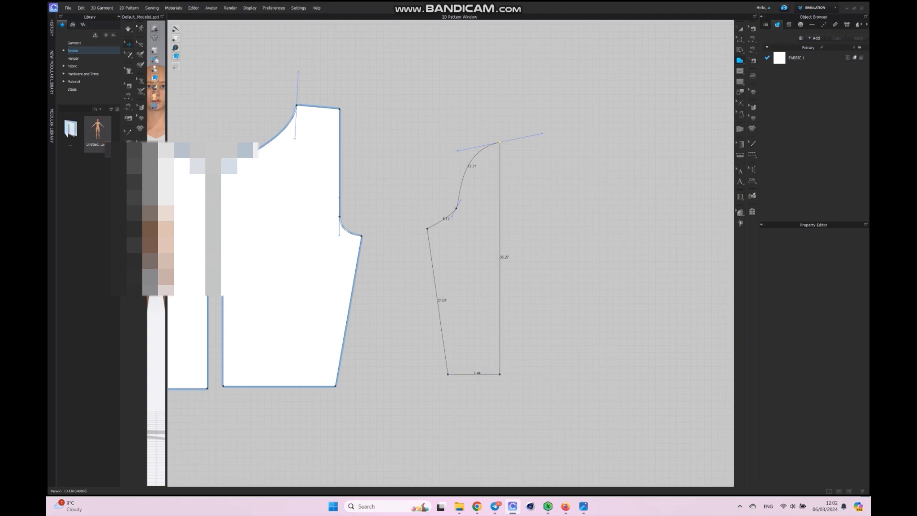
click(500, 142)
right_click(499, 269)
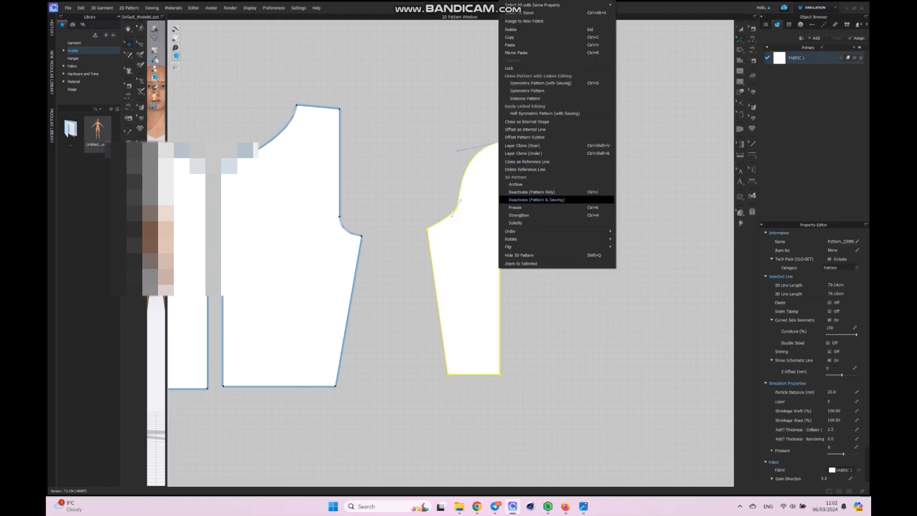
mouse_move(573, 231)
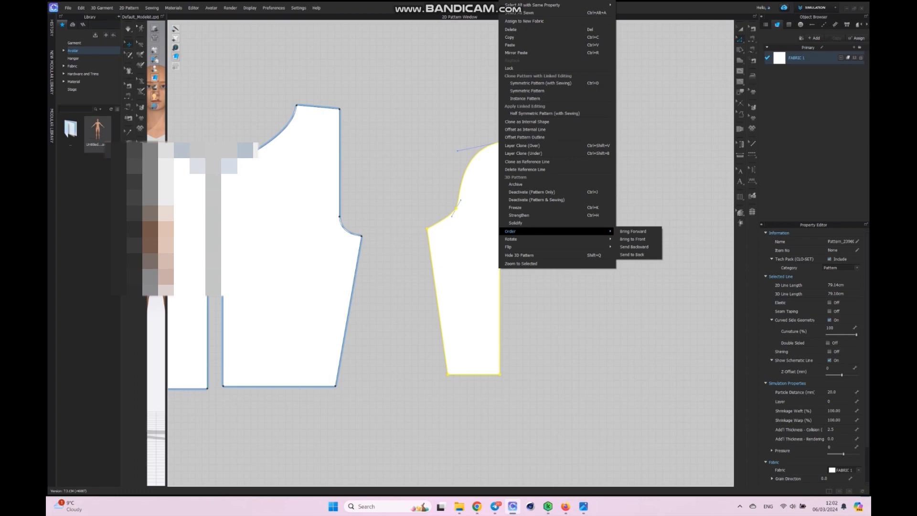
key(Escape)
Unfold the half sleeve along its straight centre edge into a full sleeve pattern.
right_click(500, 315)
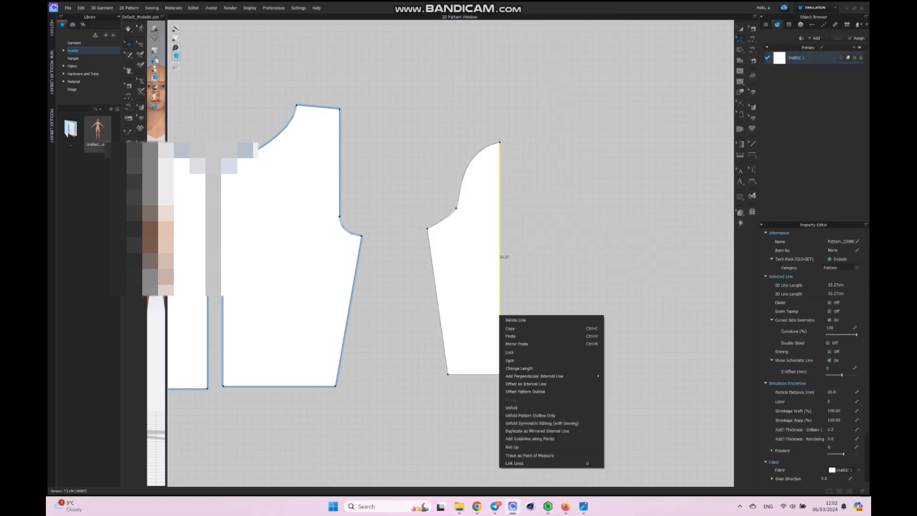
click(513, 407)
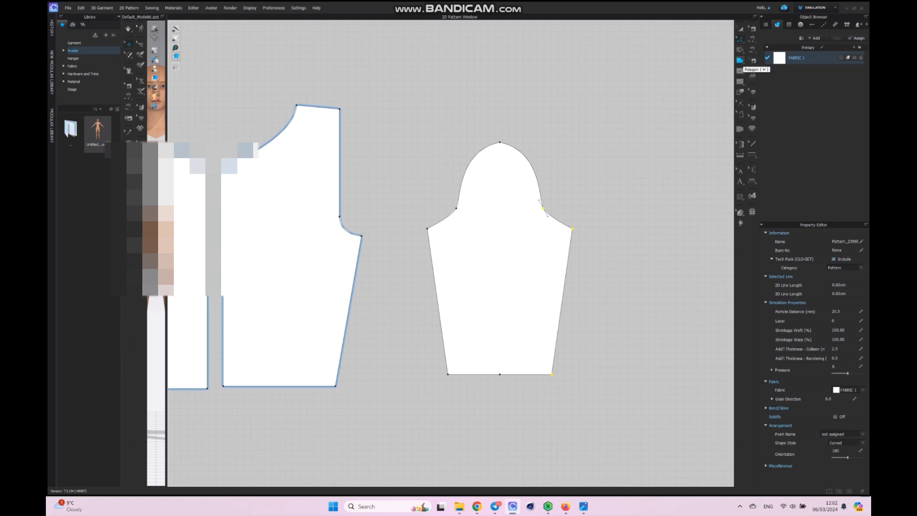
Draw a V-shaped internal line across the sleeve cap, with each leg about 8.4 cm long.
click(740, 71)
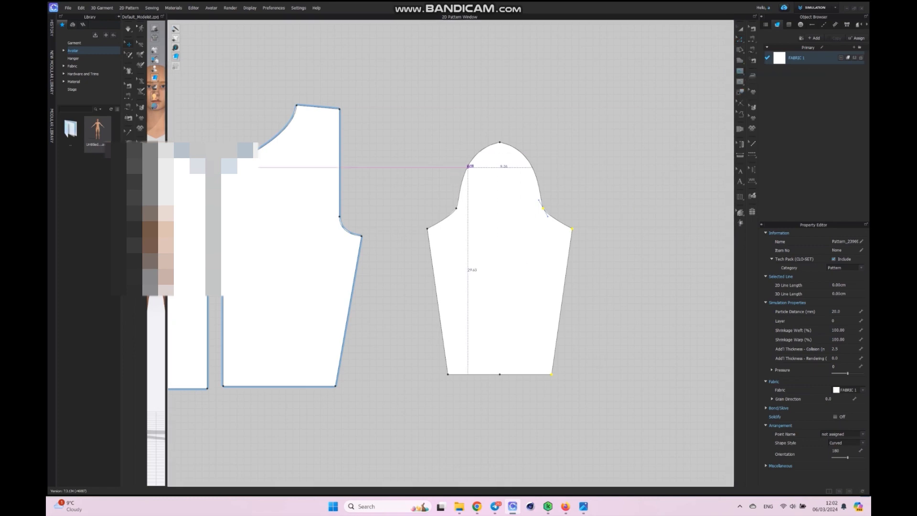
click(467, 167)
click(499, 216)
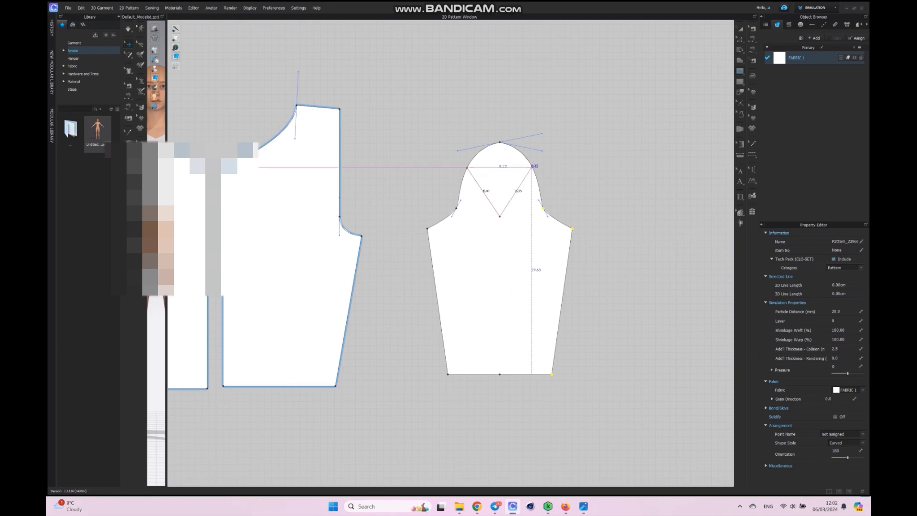
double_click(531, 166)
scroll(711, 34, down, 4)
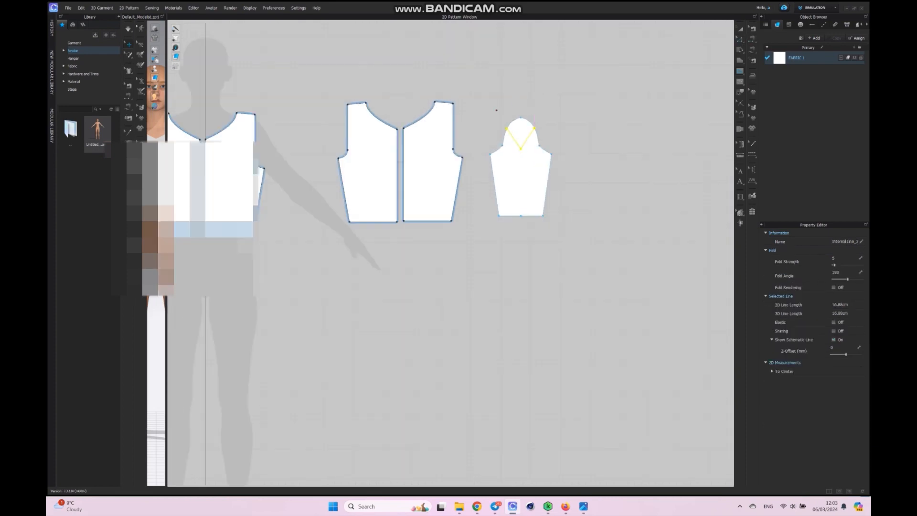
Create a symmetric pattern with sewing of the sleeve beside the original, and widen both linked sleeves.
right_click(562, 185)
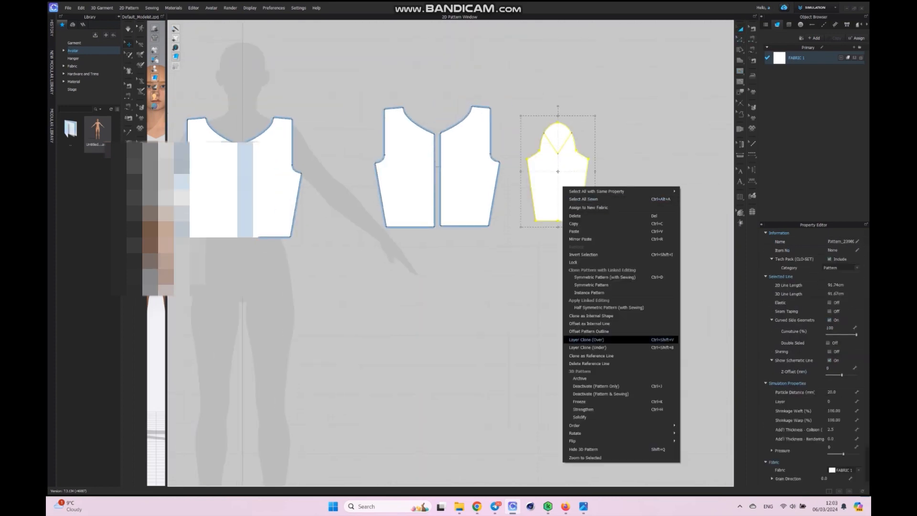
click(596, 277)
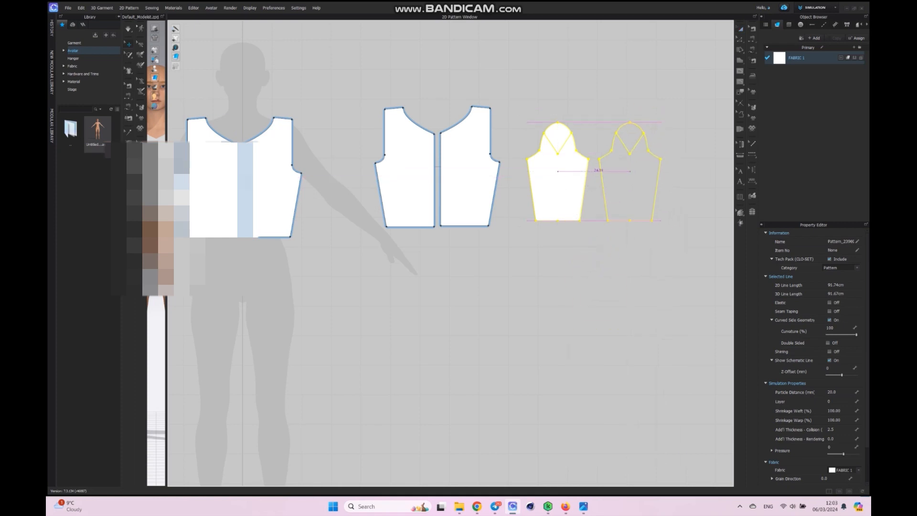
click(630, 172)
drag(679, 173, 680, 173)
drag(636, 173, 700, 166)
click(709, 191)
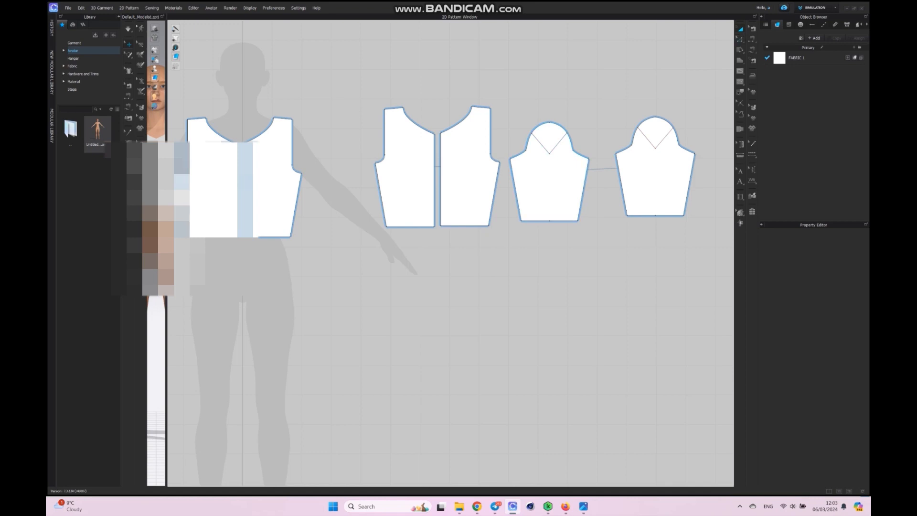
Draw a narrow rectangular waistband and a larger rectangular skirt panel below the back bodice.
click(739, 60)
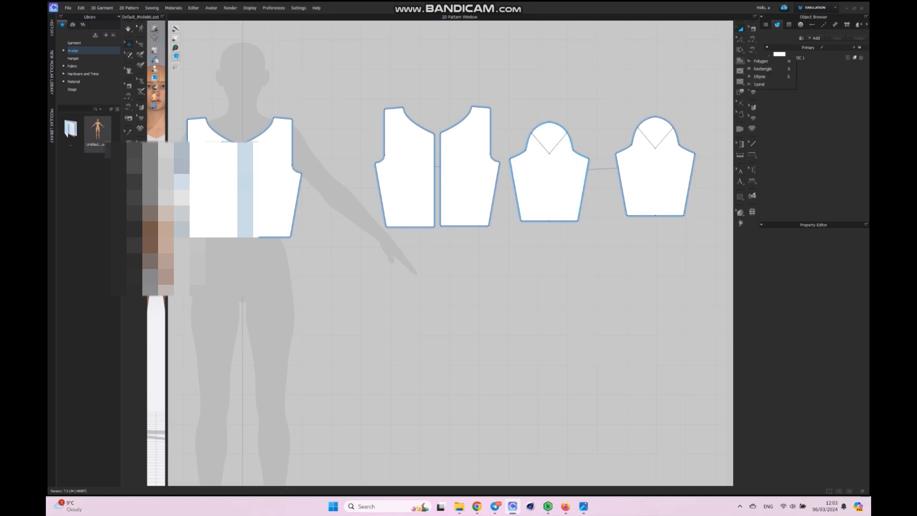
drag(411, 240, 487, 244)
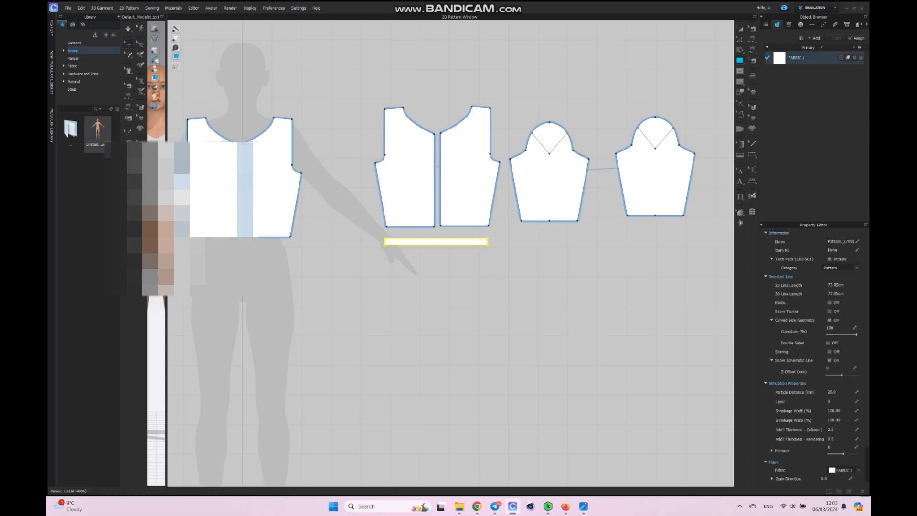
drag(402, 262, 496, 346)
Draw a rectangular front skirt panel below the front bodice and move one lower corner inward to slant its side edge.
drag(294, 308, 187, 357)
key(a)
drag(298, 358, 271, 358)
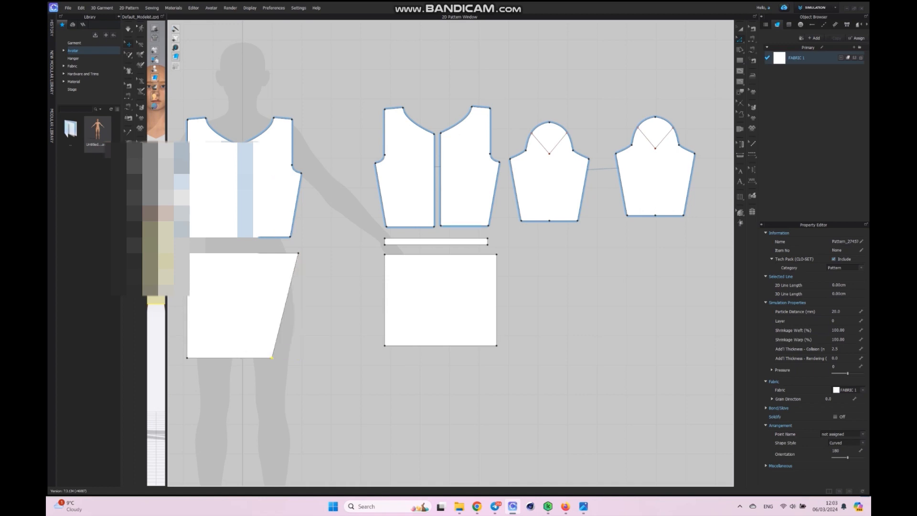
Copy the back waistband and paste the duplicate between the front bodice and the front skirt panel.
right_click(454, 242)
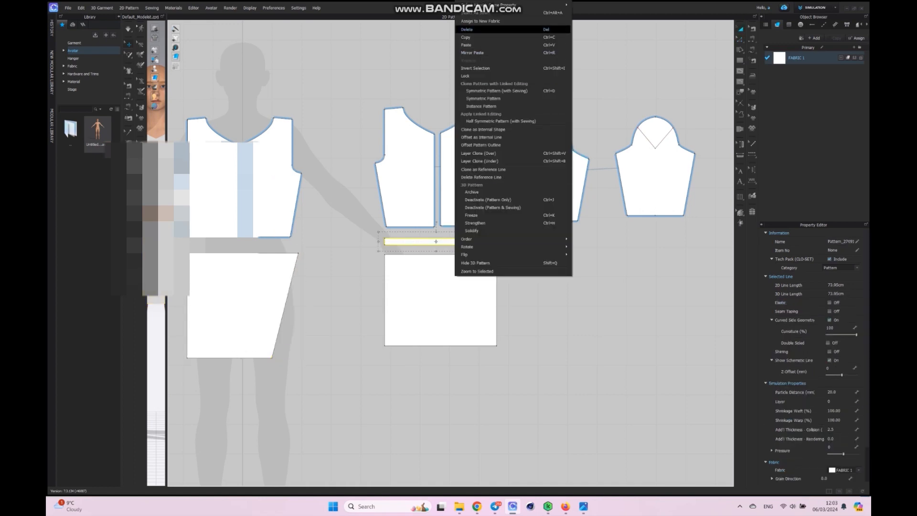
click(473, 29)
right_click(319, 247)
click(334, 259)
click(244, 246)
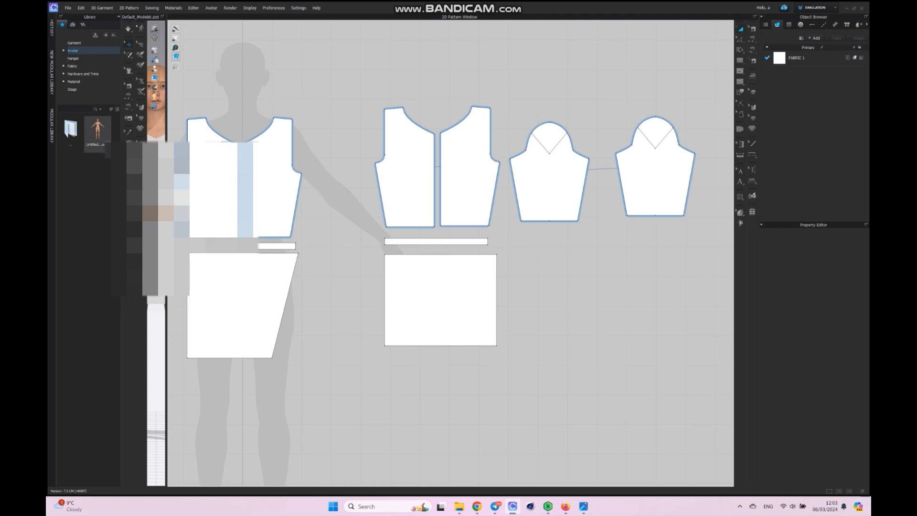
Widen the 3D window and arrange the back skirt panel and back waistband at the avatar's back hip and waist points.
drag(166, 248, 471, 249)
scroll(308, 253, down, 2)
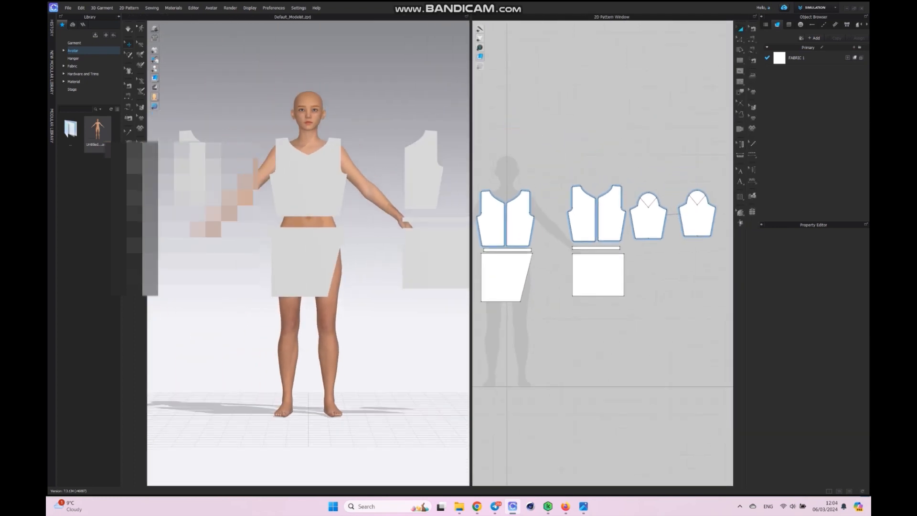
scroll(308, 253, up, 4)
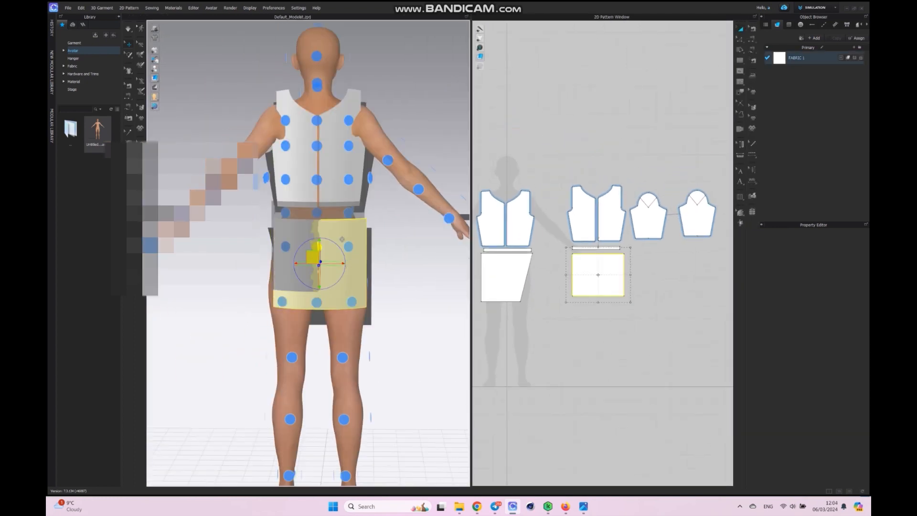
click(317, 247)
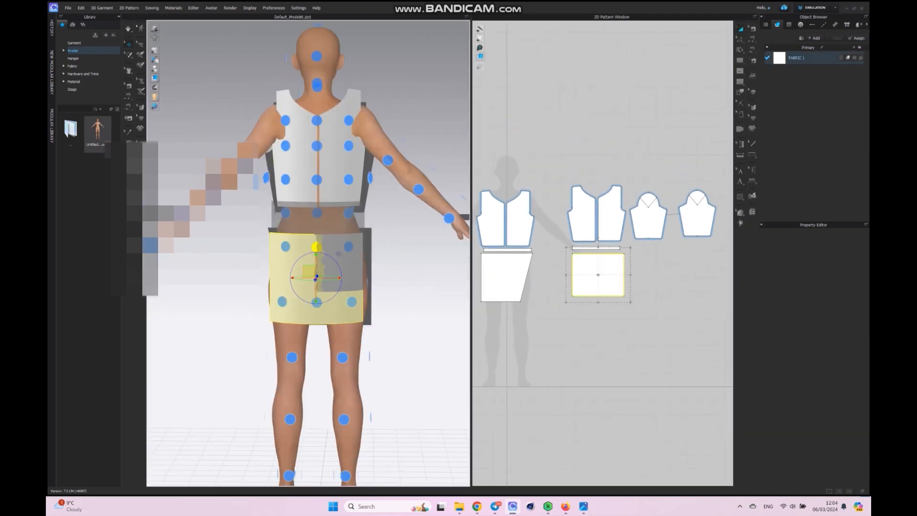
click(550, 324)
click(595, 247)
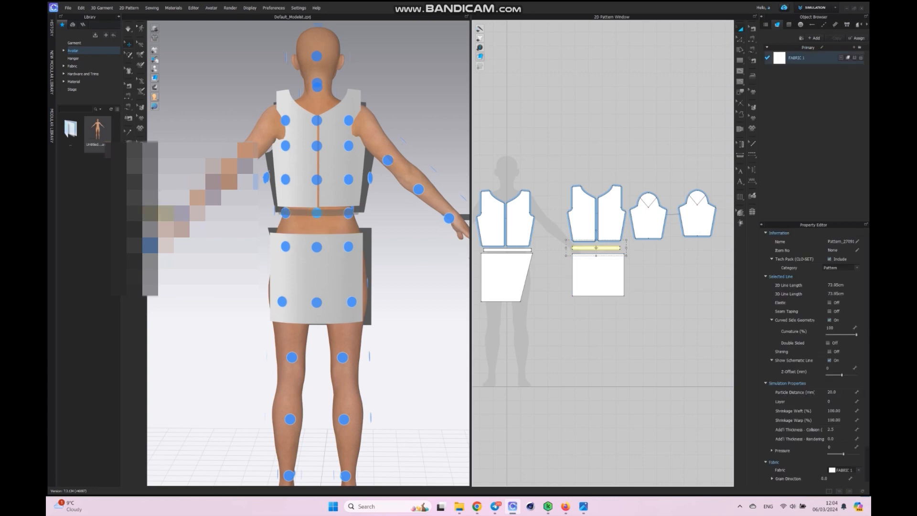
click(317, 213)
Reposition the front bodice halves over the avatar's chest and arrange the front waistband at the front waist point.
mouse_move(356, 184)
right_down()
mouse_move(326, 190)
mouse_move(342, 182)
right_up()
drag(346, 172, 354, 154)
drag(293, 166, 298, 142)
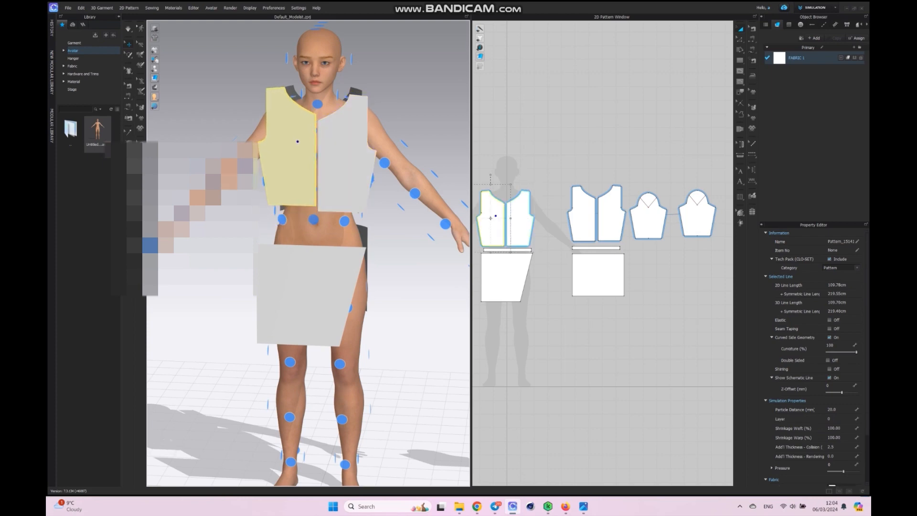
click(164, 230)
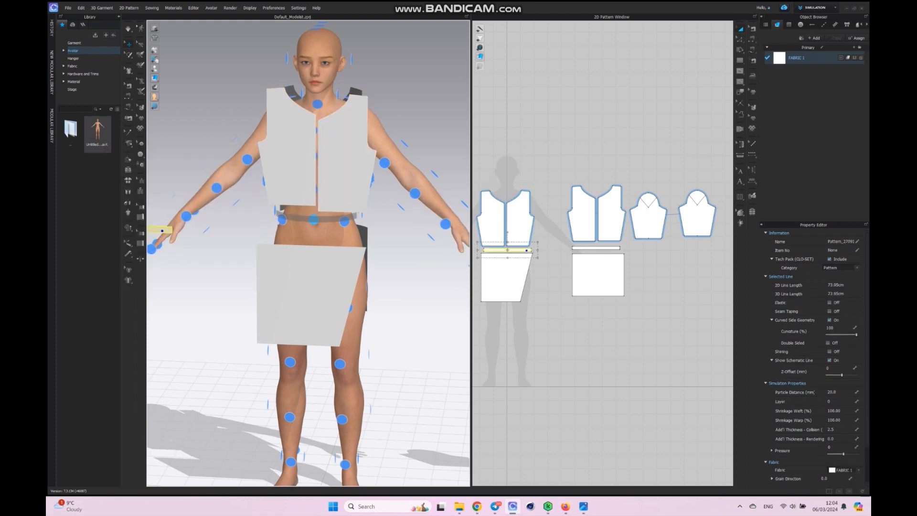
click(313, 219)
Sew the centre-front edges of the two front bodice halves together.
right_drag(353, 193, 379, 188)
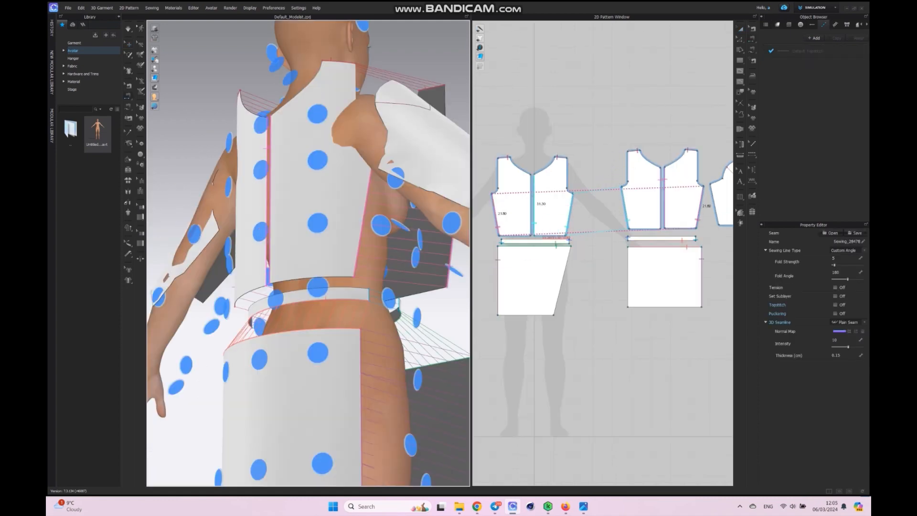
click(533, 223)
click(530, 223)
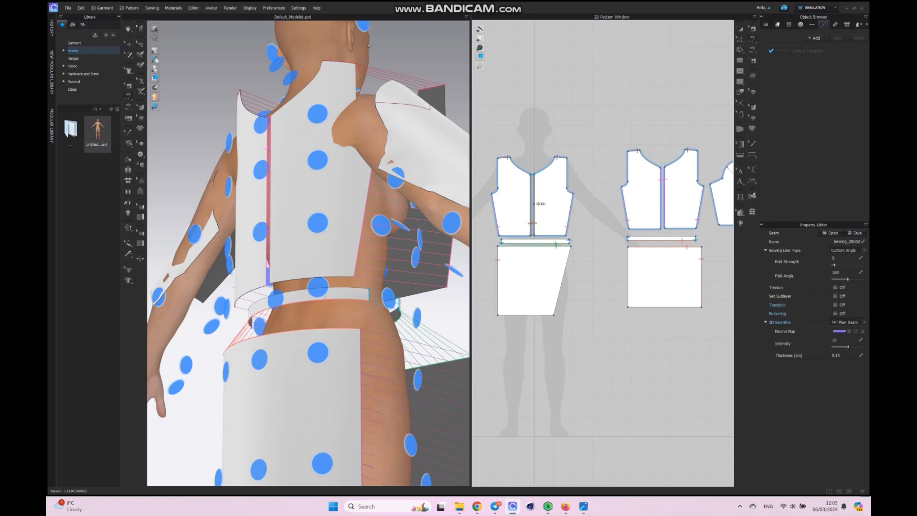
Sew the back bodice armhole to the adjoining half of the outer sleeve's cap.
middle_drag(626, 165, 498, 176)
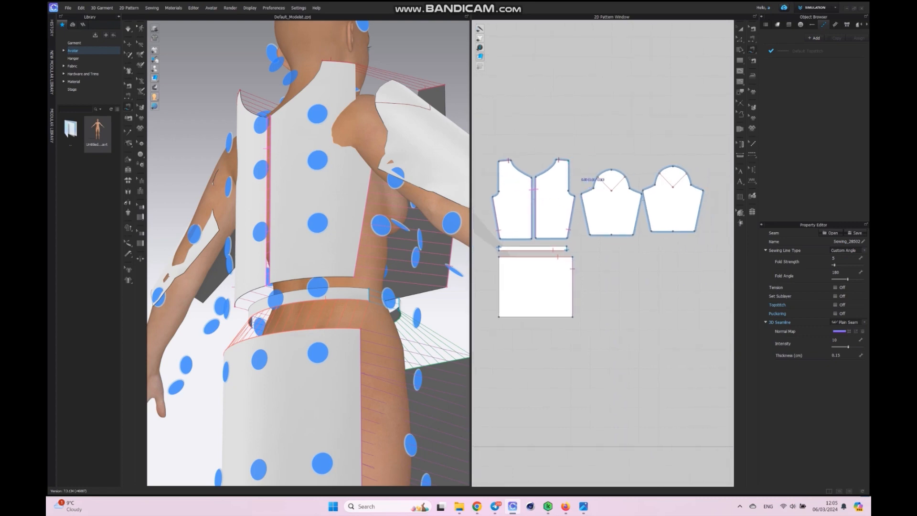
click(569, 175)
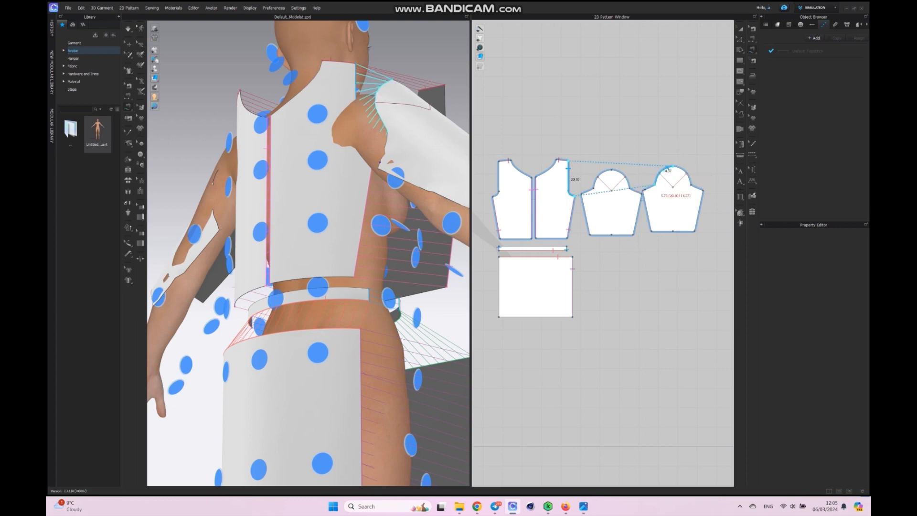
click(661, 176)
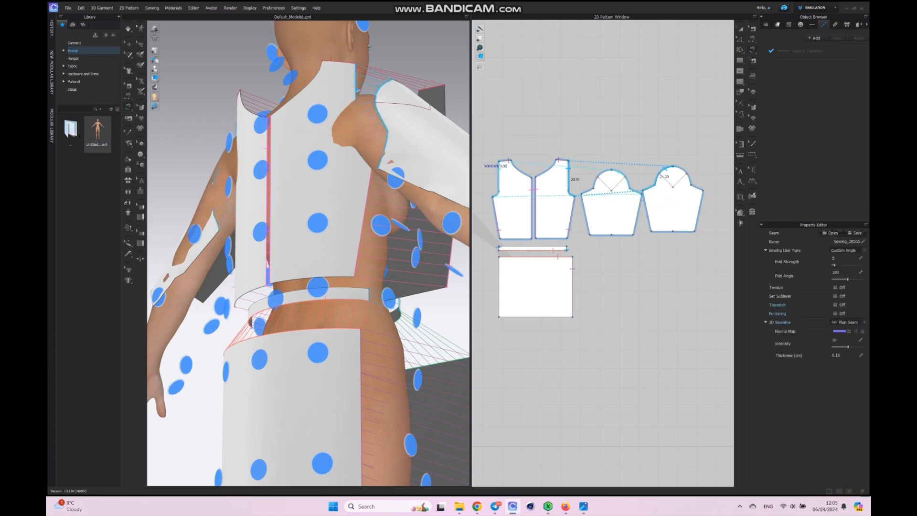
Sew the other half of the outer sleeve's cap to the matching front bodice armhole.
key(2)
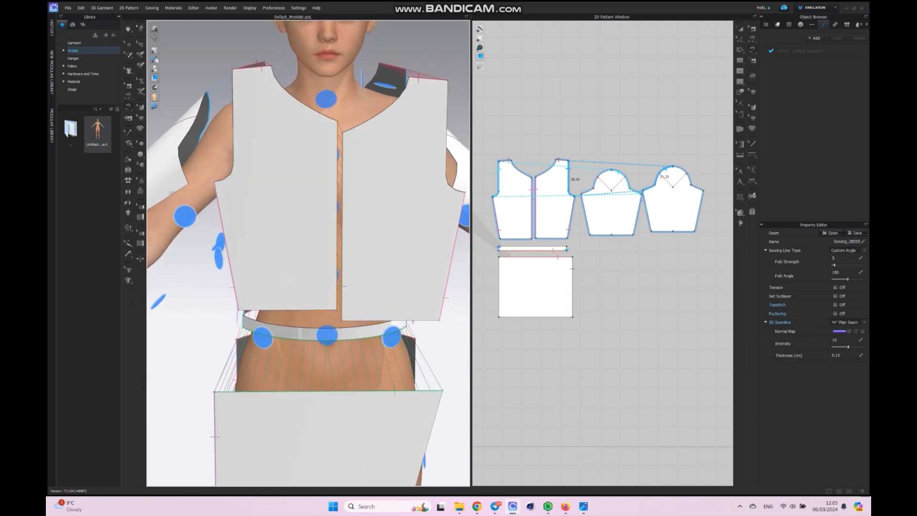
click(673, 166)
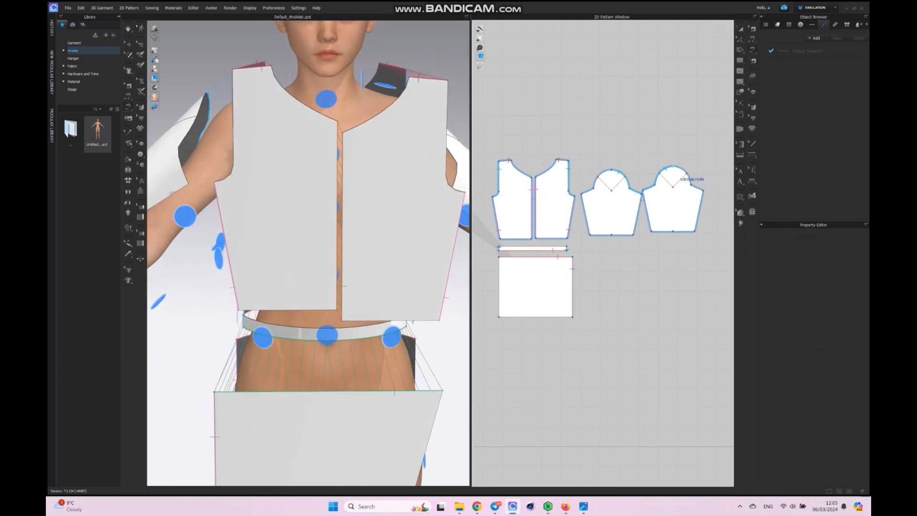
click(702, 190)
middle_drag(582, 176, 711, 186)
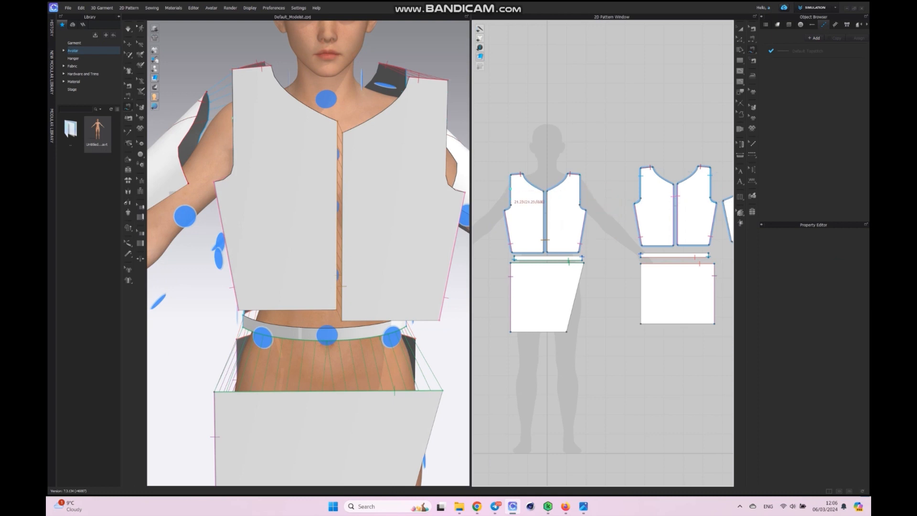
click(510, 175)
click(505, 210)
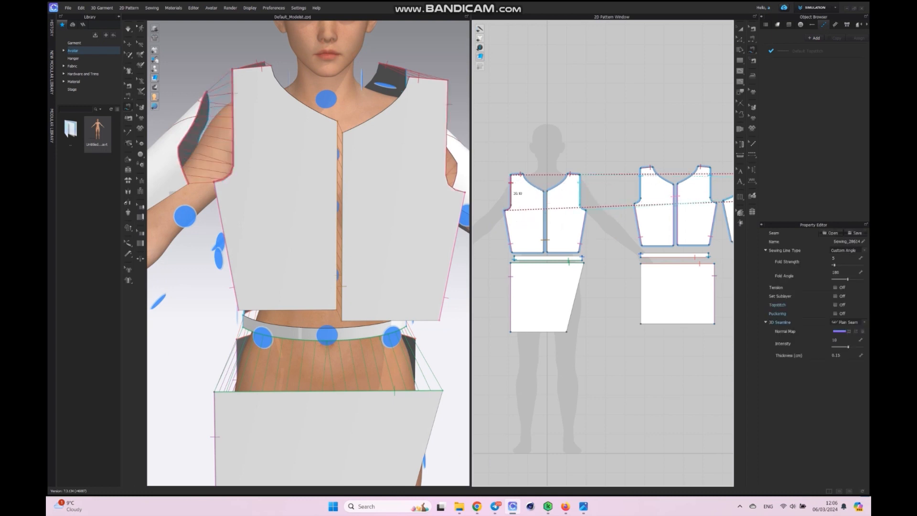
Simulate the sewn pattern pieces so the garment drapes on the avatar.
scroll(308, 253, down, 6)
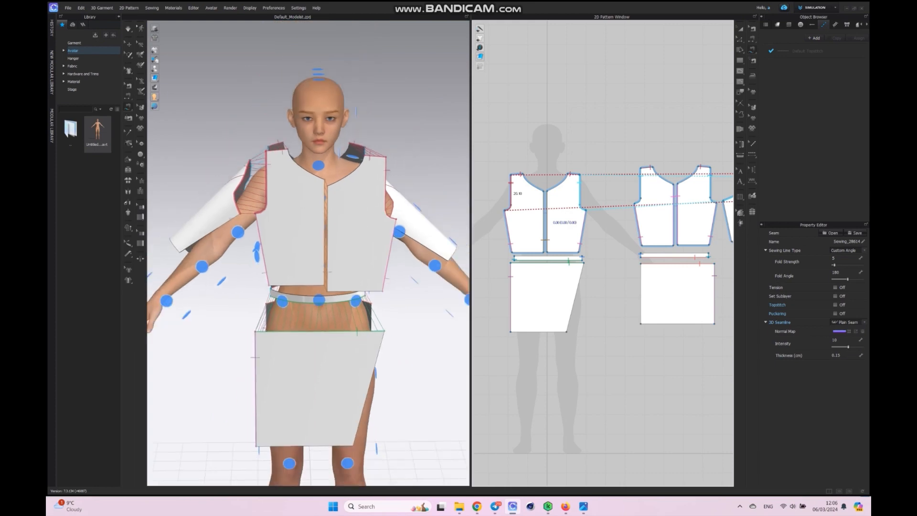
right_drag(406, 286, 349, 286)
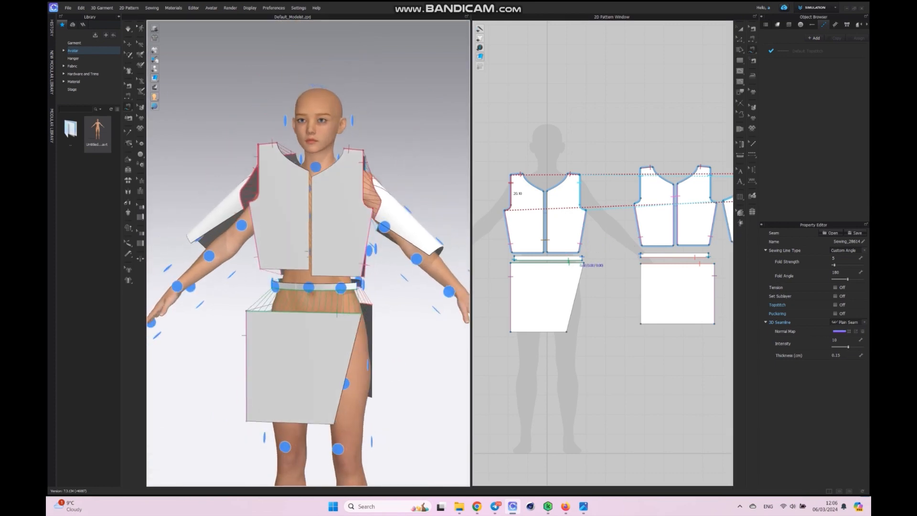
key(2)
key(space)
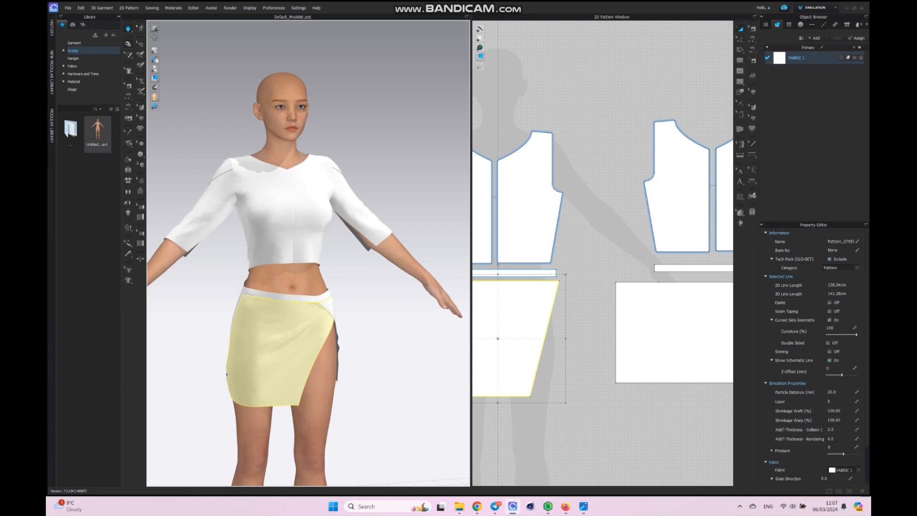
Examine the draped skirt's front and back panels around the side slit from several angles.
right_drag(382, 334, 286, 339)
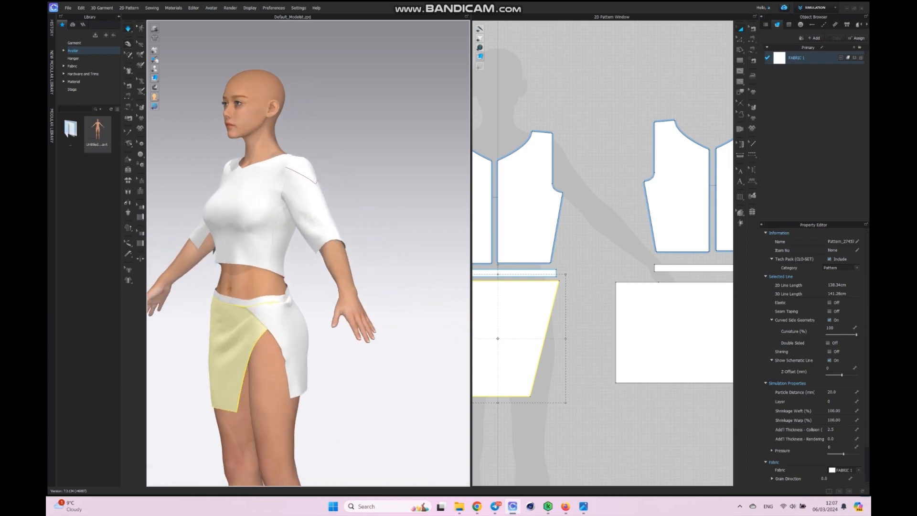
click(297, 393)
middle_drag(597, 435, 557, 325)
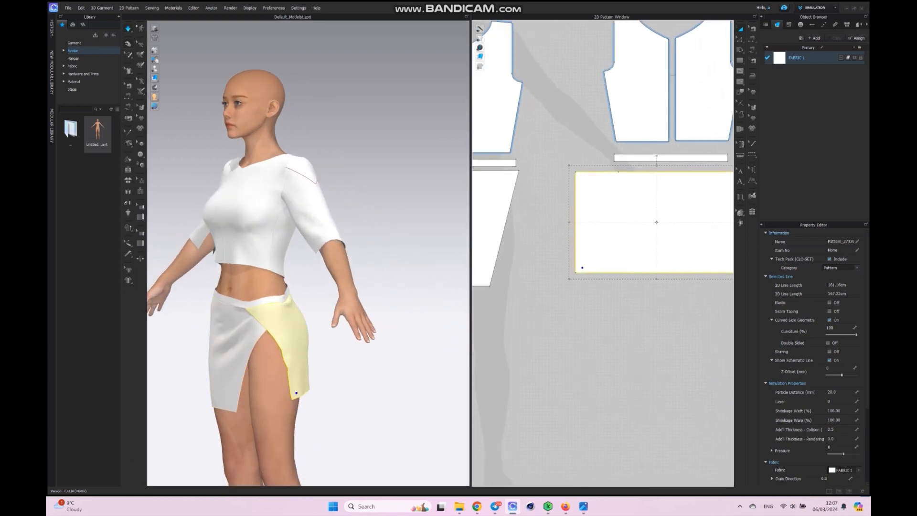
click(559, 330)
click(234, 379)
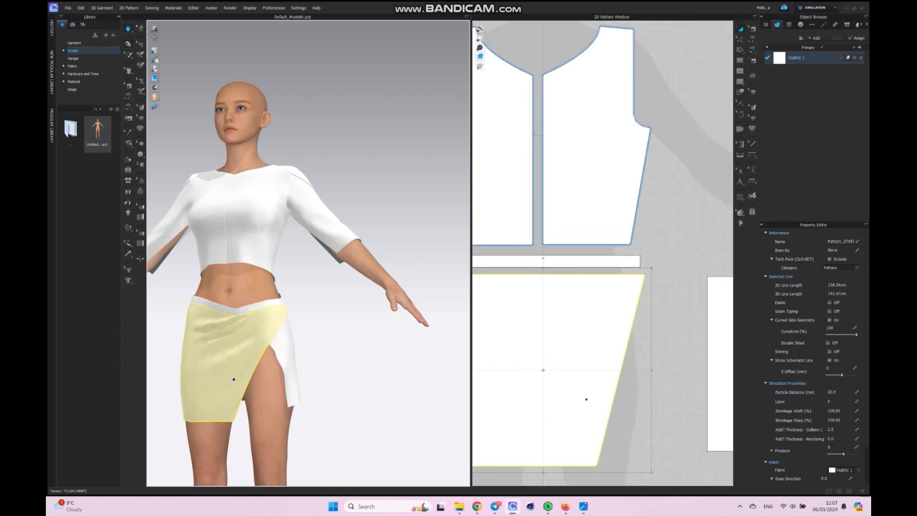
drag(267, 344, 270, 351)
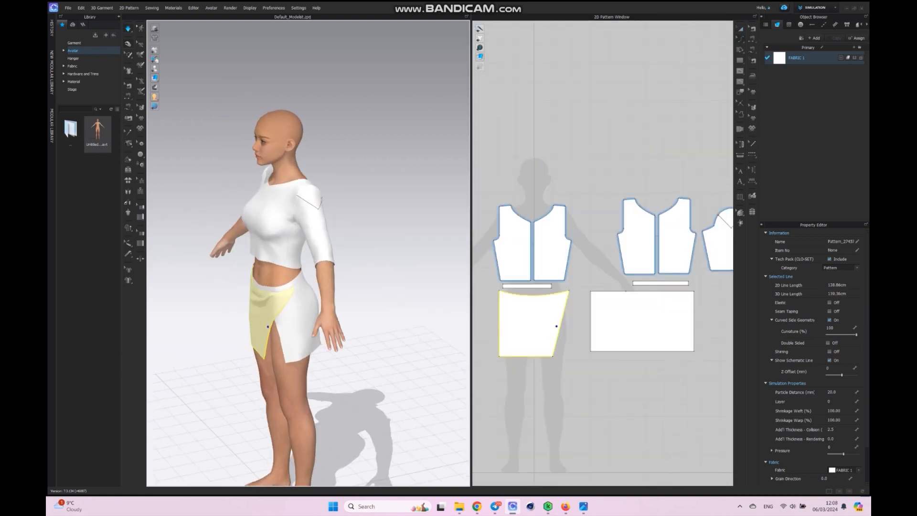
right_drag(266, 325, 329, 316)
Move the outer sleeve pattern farther away from the neighbouring sleeve pattern.
click(740, 29)
middle_drag(688, 267, 537, 256)
drag(637, 229, 693, 232)
scroll(668, 243, down, 3)
middle_drag(668, 243, 590, 249)
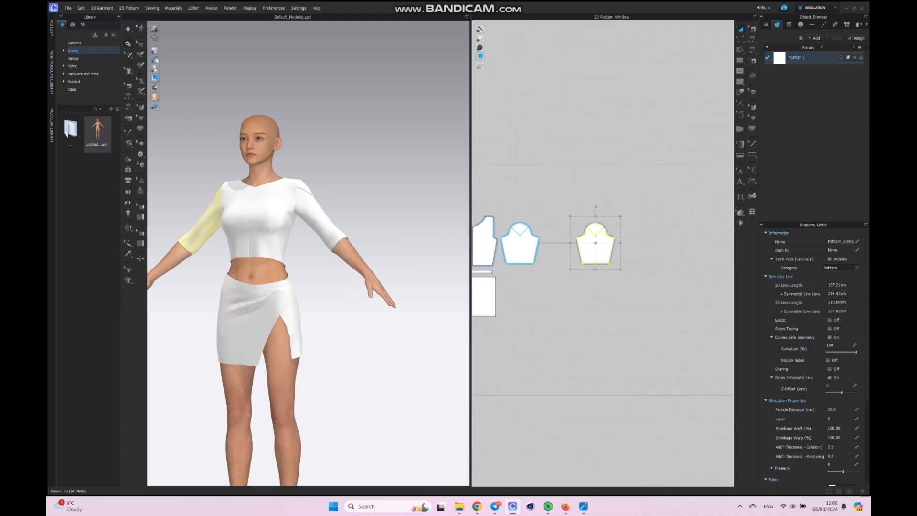
Widen and lengthen the linked sleeve patterns slightly and simulate the garment with the larger sleeves.
drag(620, 243, 629, 243)
drag(599, 270, 600, 279)
key(space)
drag(337, 253, 338, 251)
right_drag(338, 286, 351, 300)
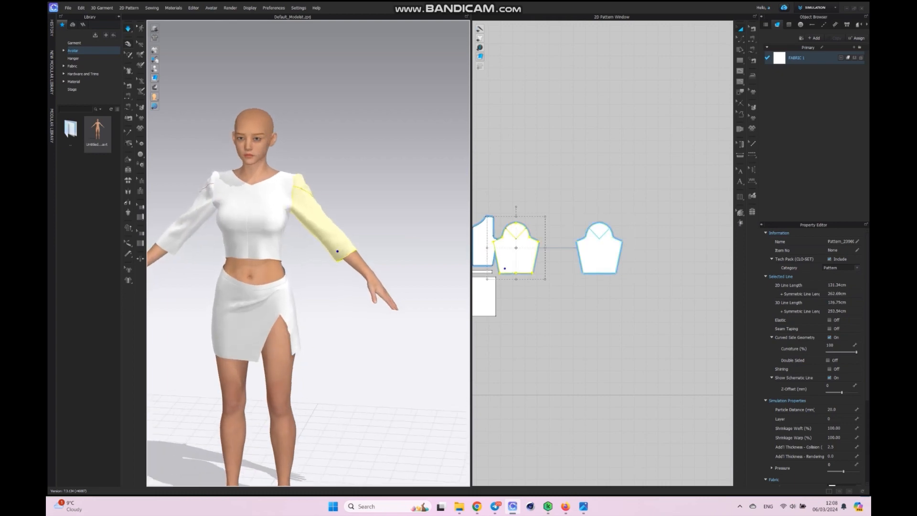
Raise the apex of the V-shaped internal line on the sleeve cap, making each arm about 9 cm long.
scroll(291, 172, up, 10)
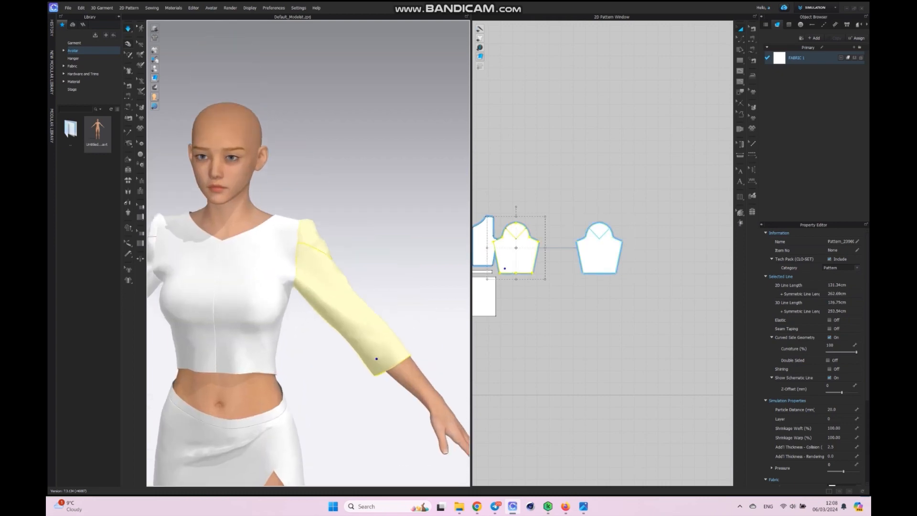
scroll(292, 172, up, 2)
right_drag(291, 287, 272, 297)
scroll(501, 238, up, 6)
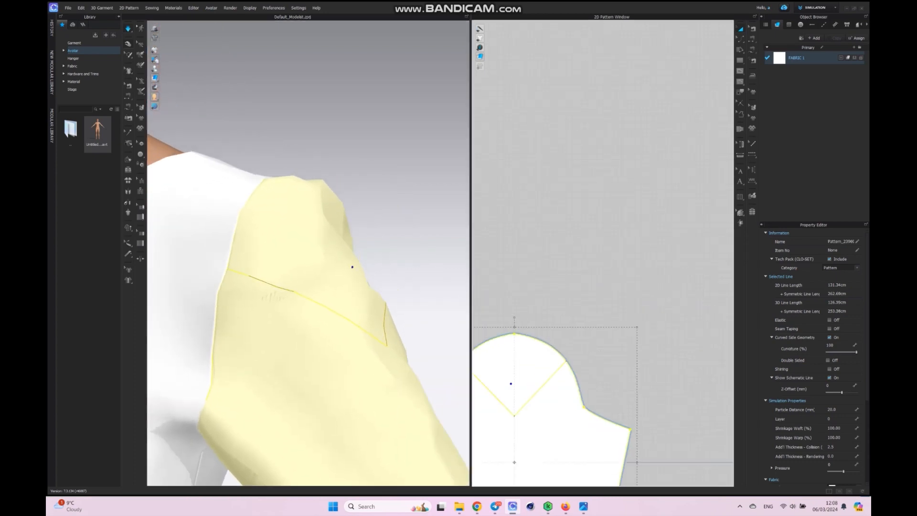
click(740, 39)
click(774, 38)
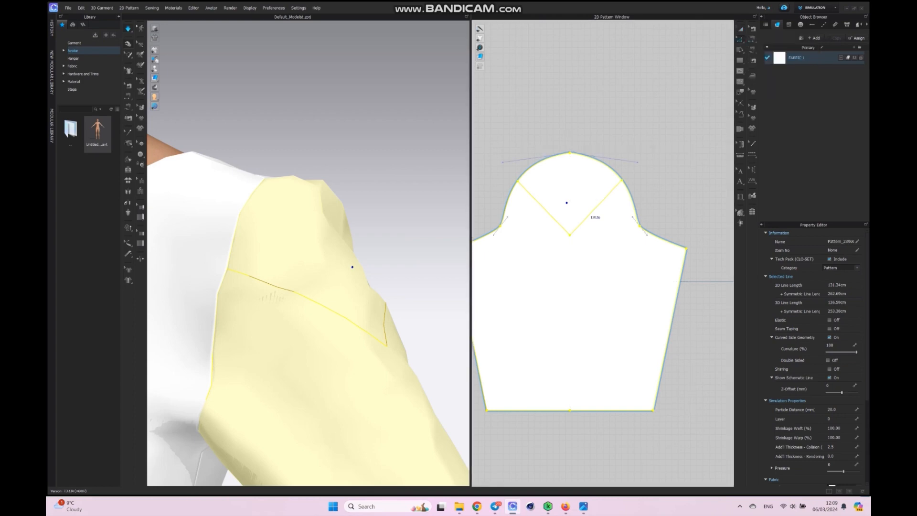
click(566, 203)
drag(569, 235, 569, 201)
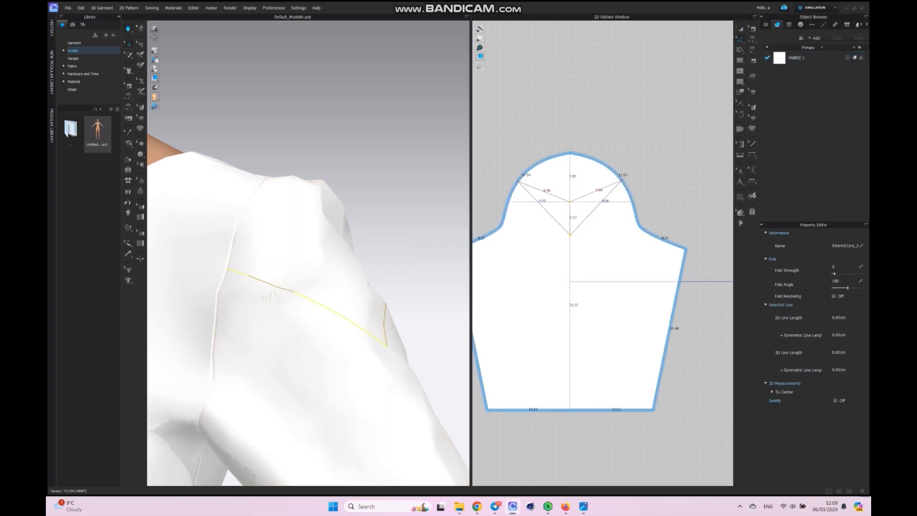
Cut and sew the sleeve cap along the raised V-shaped internal line.
click(557, 196)
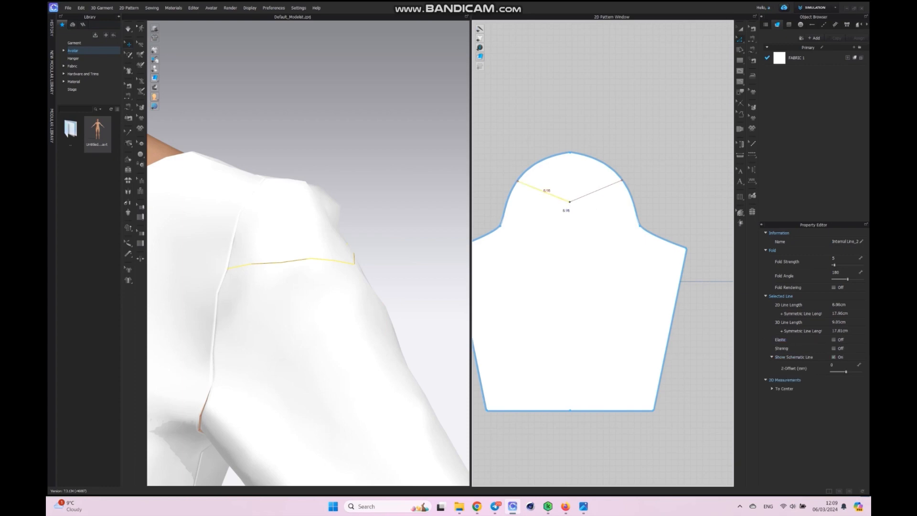
right_click(557, 196)
click(587, 289)
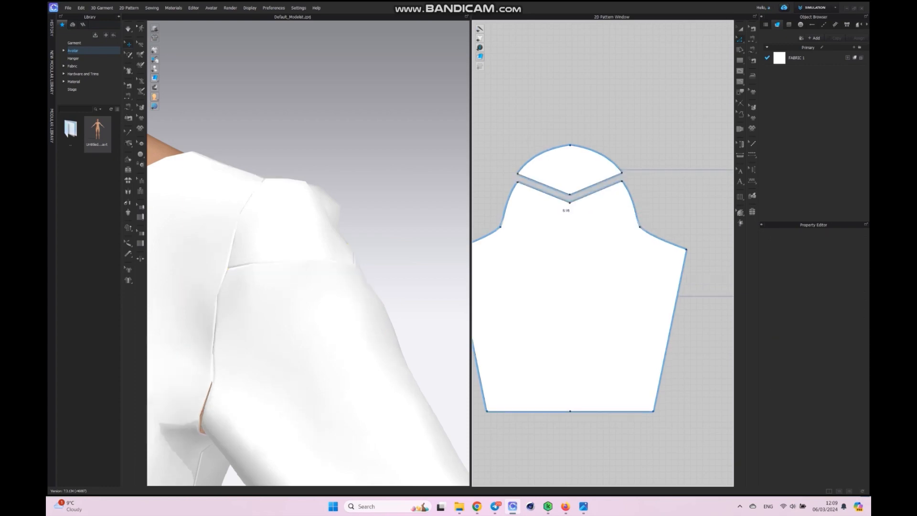
Draw a curved, V-shaped internal line about 48 cm long on the sleeve, running from one armhole side down towards the hem and back up.
scroll(551, 198, down, 3)
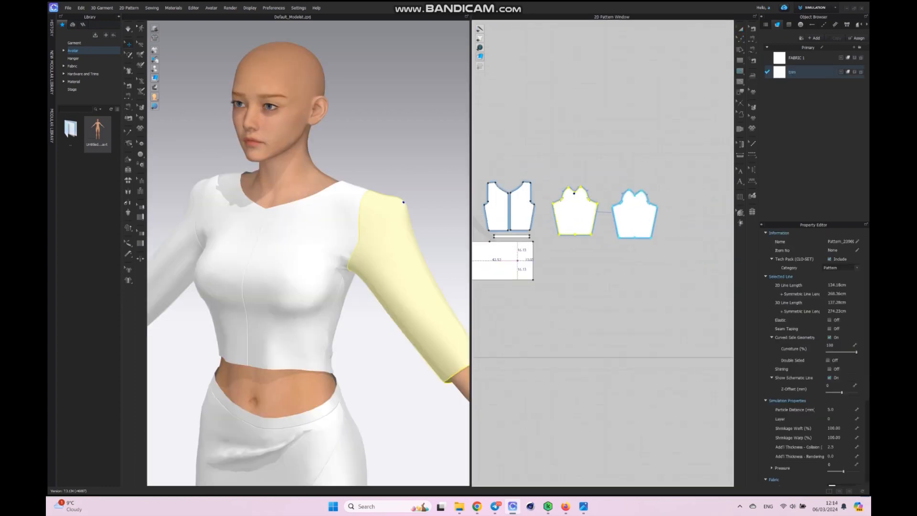
scroll(601, 248, up, 2)
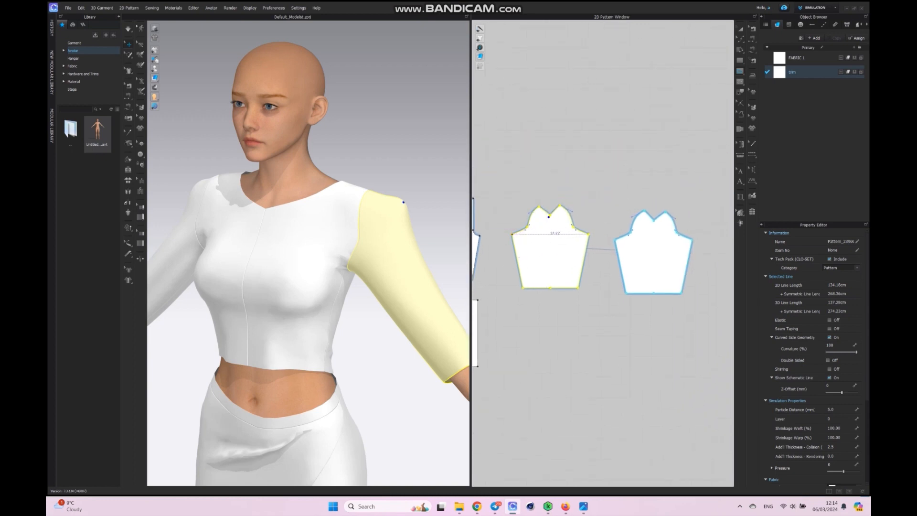
click(523, 230)
ctrl+click(545, 270)
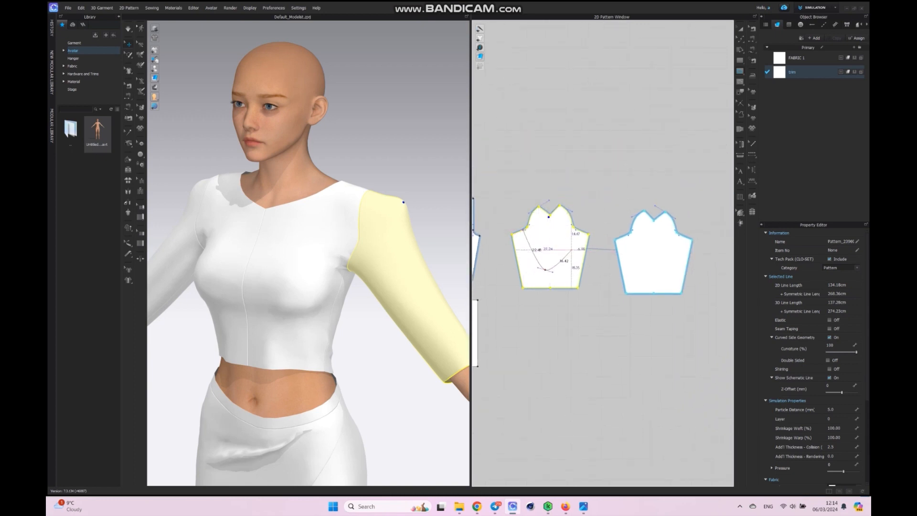
double_click(573, 226)
right_drag(411, 296, 368, 296)
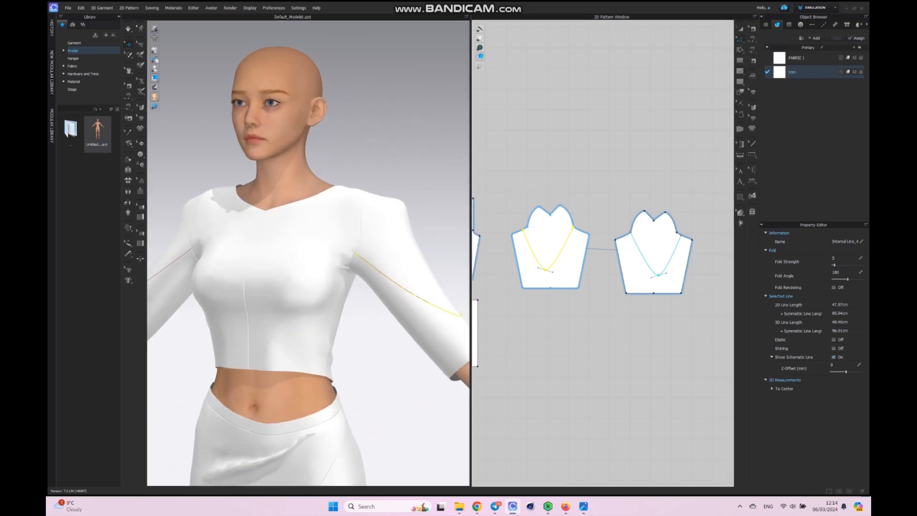
Move the curved line's lowest point near the sleeve's centre and closer to the hem, lengthening the line to about 54 cm.
scroll(539, 279, up, 6)
key(z)
click(557, 253)
drag(558, 253, 572, 253)
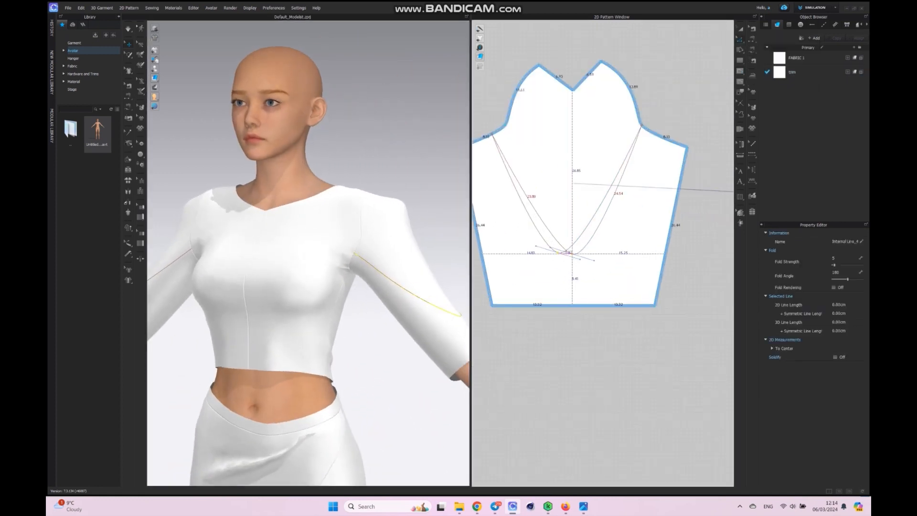
right_drag(377, 306, 286, 306)
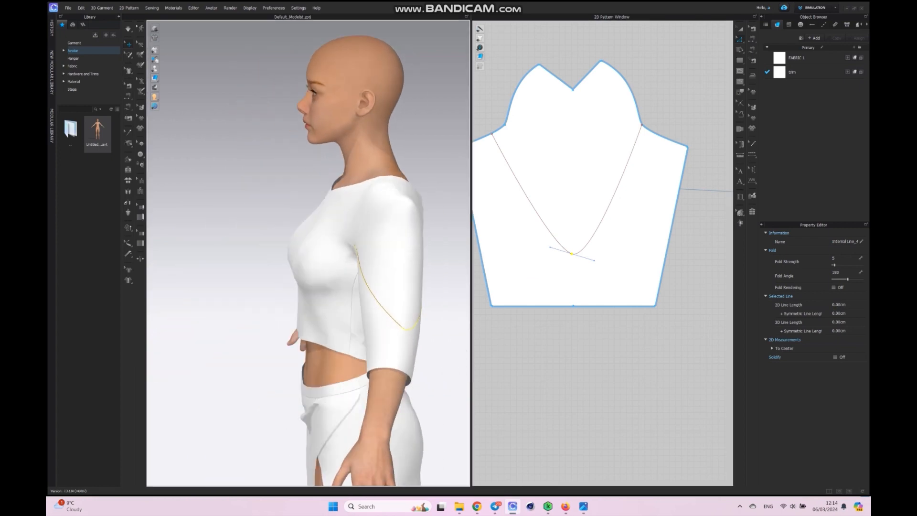
drag(549, 247, 577, 273)
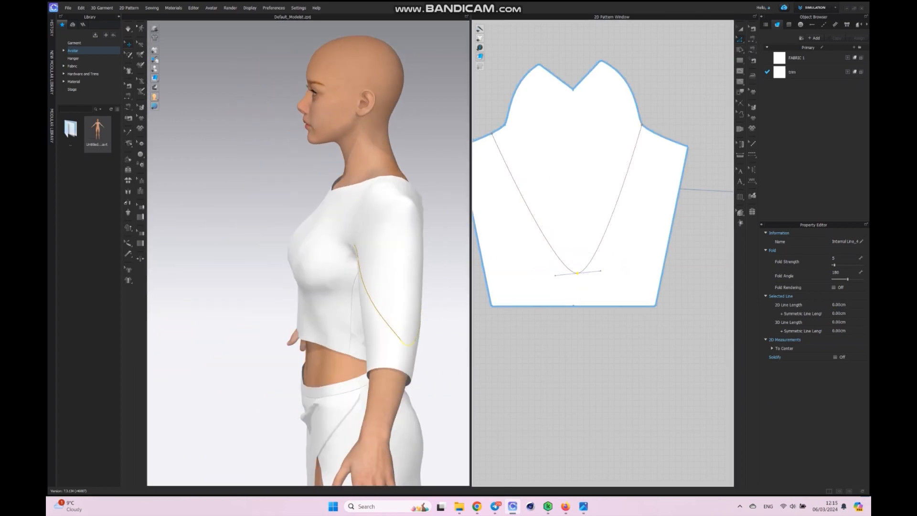
Draw a straight internal line about 18.6 cm long across the sleeve cap at the level of the V notch.
right_click(740, 71)
click(768, 72)
click(573, 89)
key(Escape)
click(515, 91)
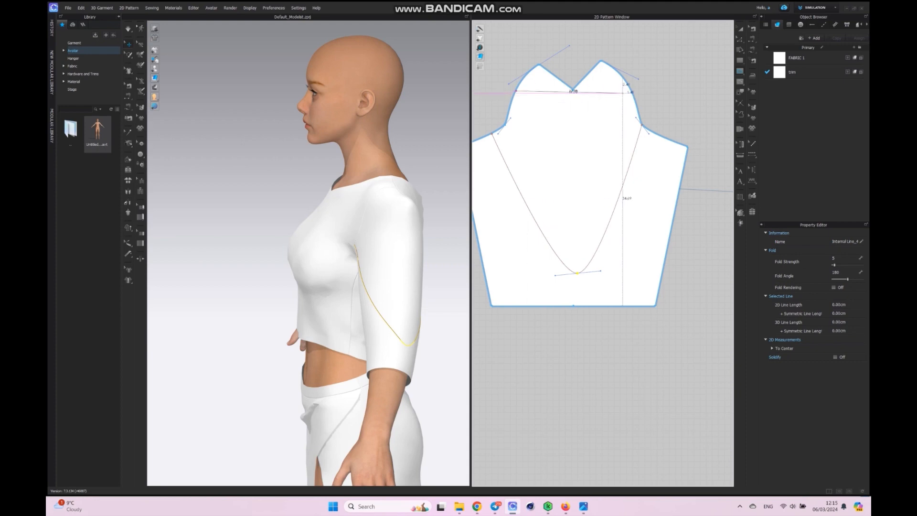
double_click(631, 90)
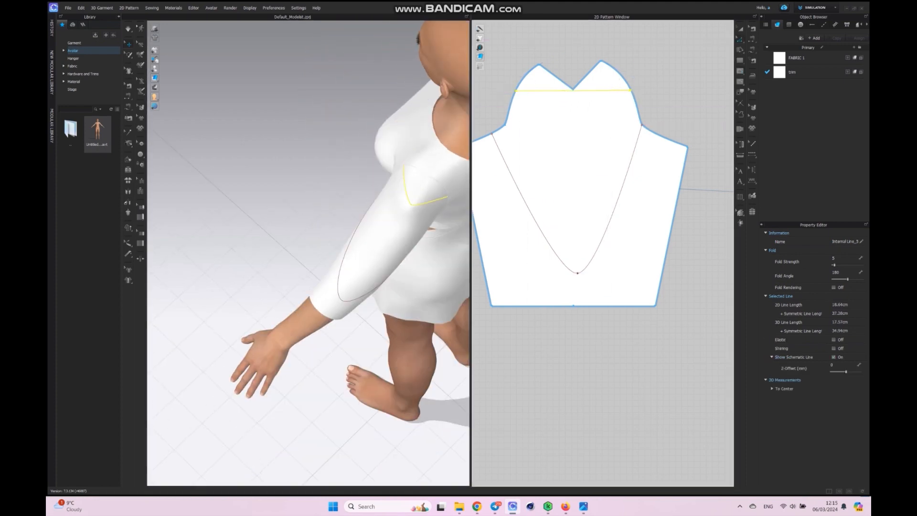
Cut and sew the sleeve along the straight cap line and along the long curved line.
right_click(599, 92)
click(614, 192)
double_click(616, 210)
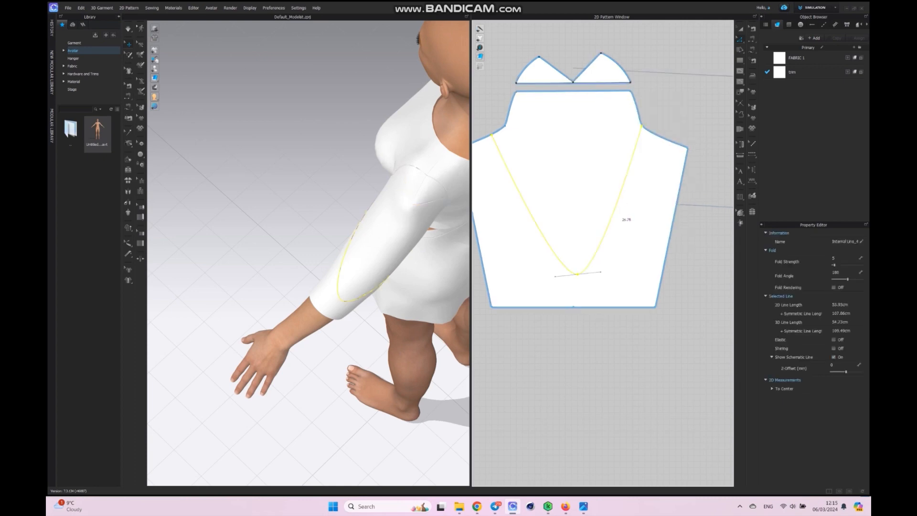
click(615, 209)
double_click(616, 208)
right_click(615, 208)
click(638, 299)
Move the lower and middle sleeve pieces down so the three cut sections lie apart.
key(a)
drag(623, 286, 623, 346)
drag(603, 143, 603, 159)
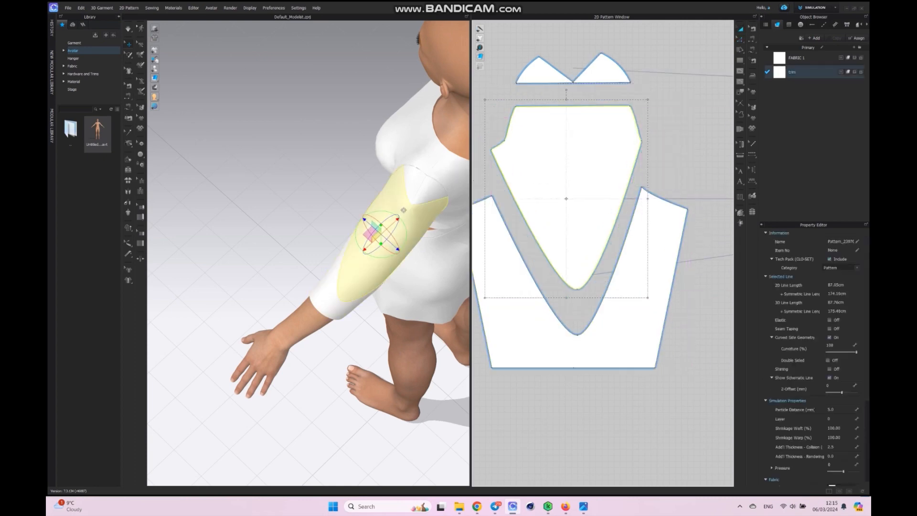
click(599, 71)
click(403, 211)
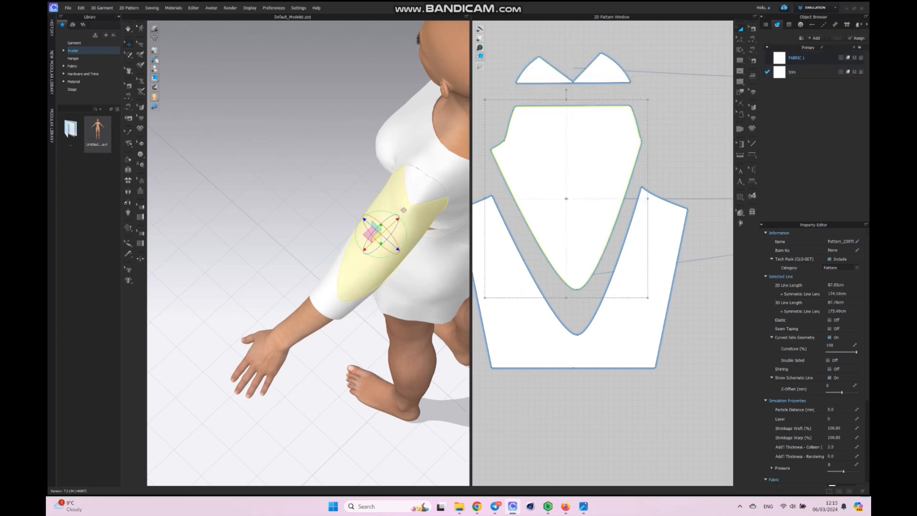
Select the matching middle piece of the other sleeve, simulate the garment and inspect both sectioned sleeves.
scroll(588, 188, down, 5)
click(710, 198)
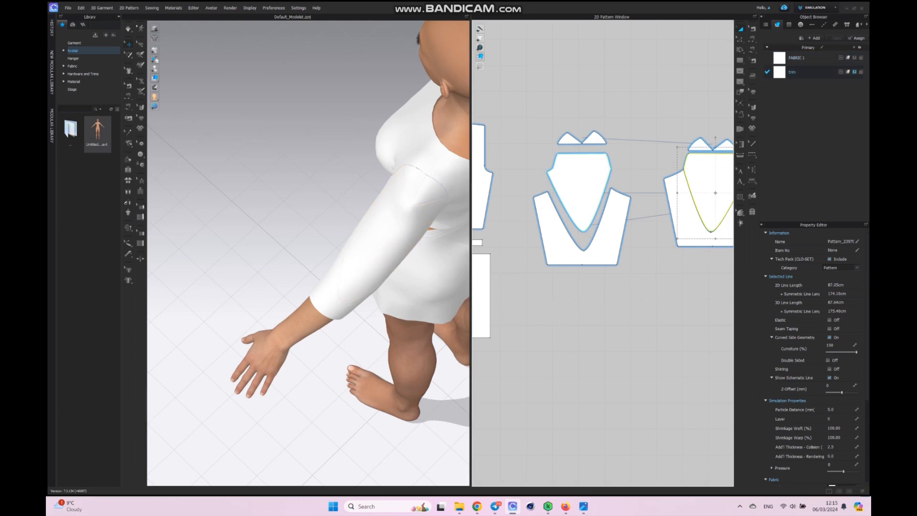
key(space)
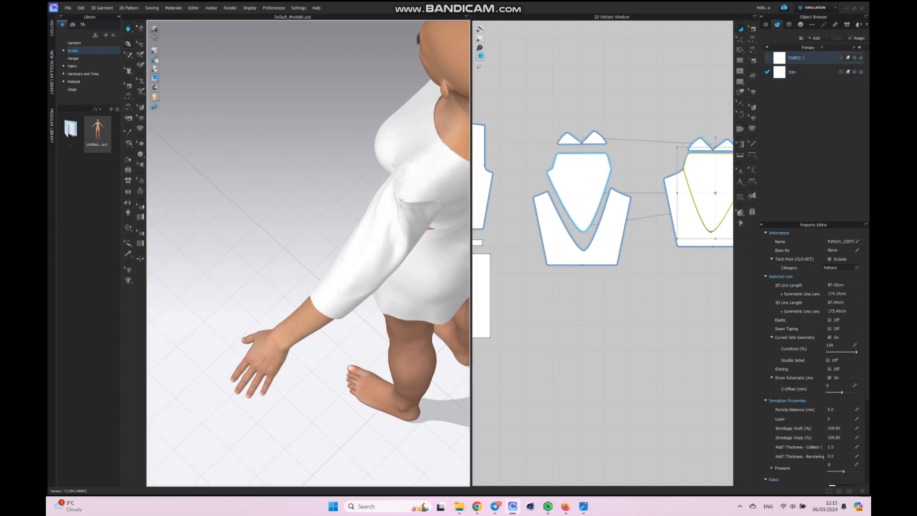
right_drag(296, 258, 334, 267)
middle_drag(420, 191, 177, 293)
right_drag(296, 268, 301, 176)
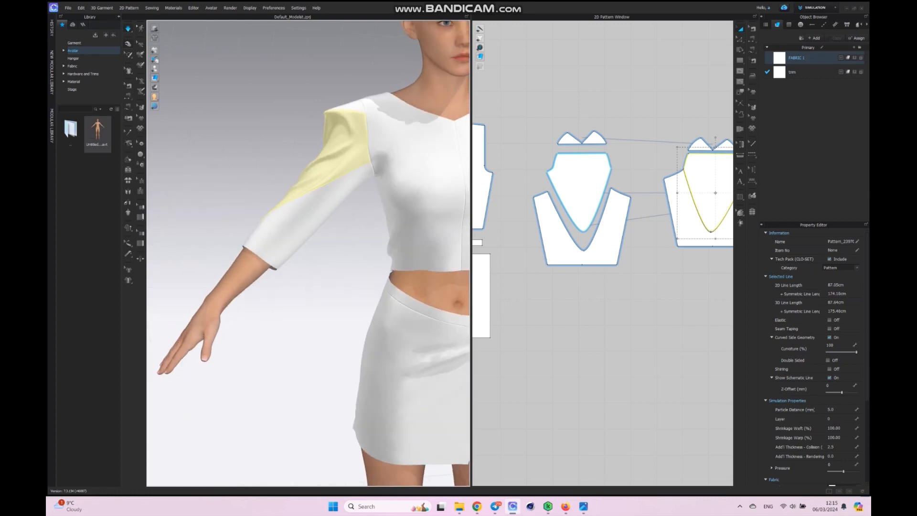
middle_drag(377, 225, 253, 225)
right_drag(382, 230, 287, 238)
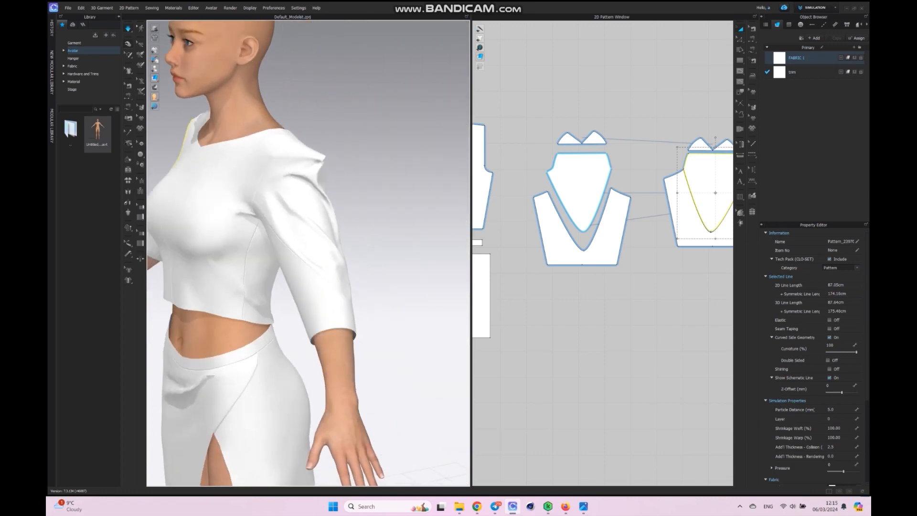
Tug the top edge of the middle sleeve piece on the avatar during simulation to settle the sleeve cap.
click(302, 144)
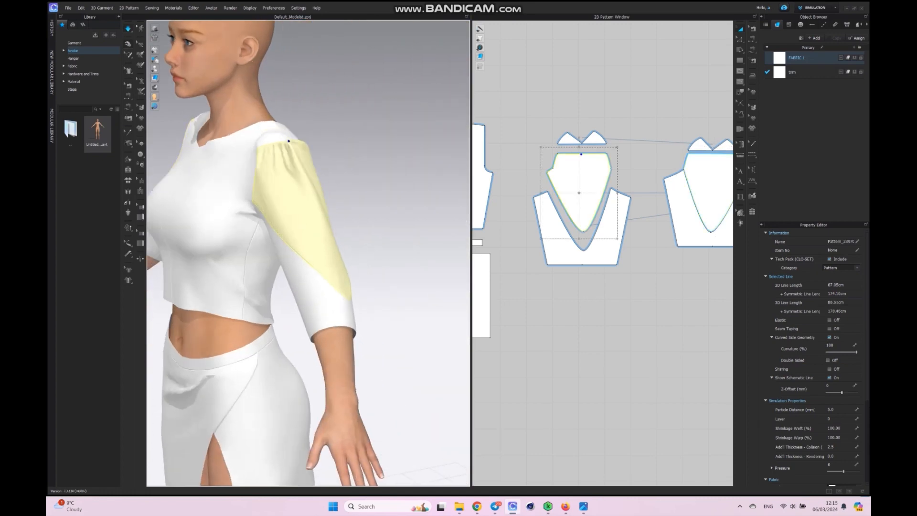
click(326, 99)
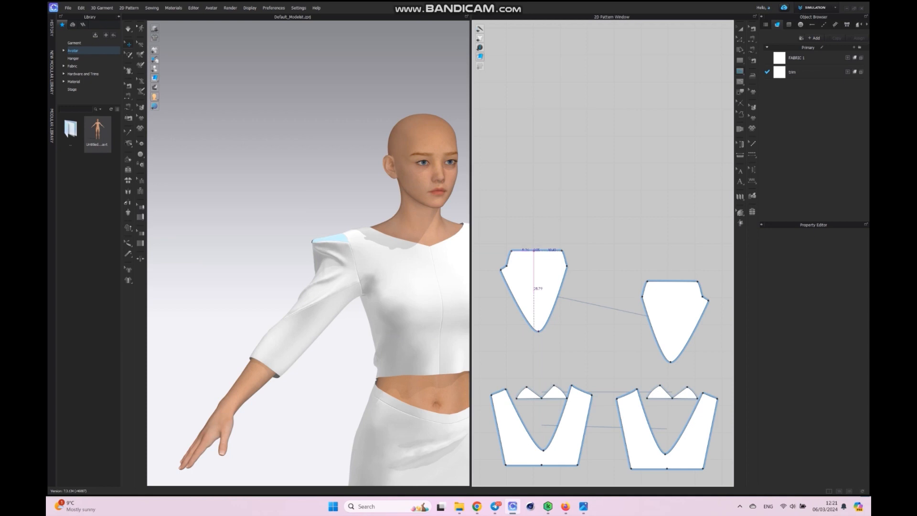
Draw internal lines to the middle sleeve piece's lower tip from its upper edge's middle (about 29.9 cm) and right side edge (about 27.5 cm).
click(534, 251)
click(538, 330)
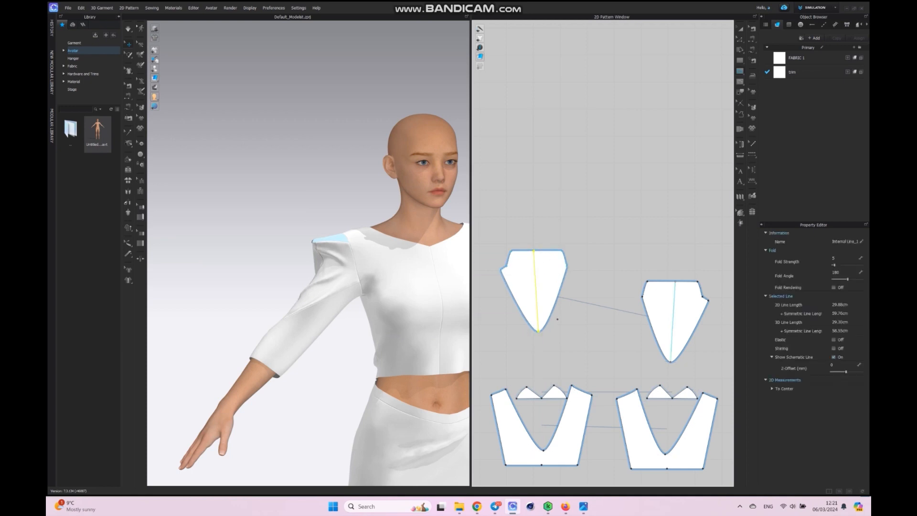
scroll(508, 324, up, 4)
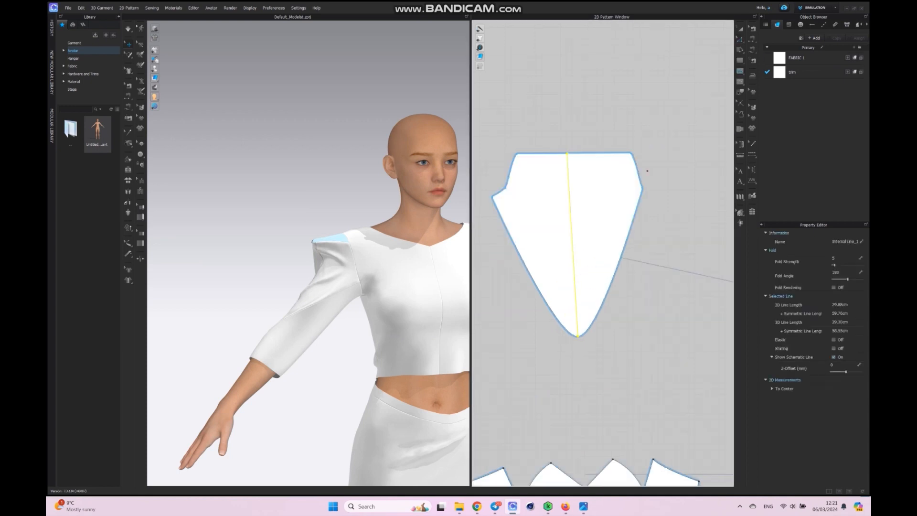
click(639, 180)
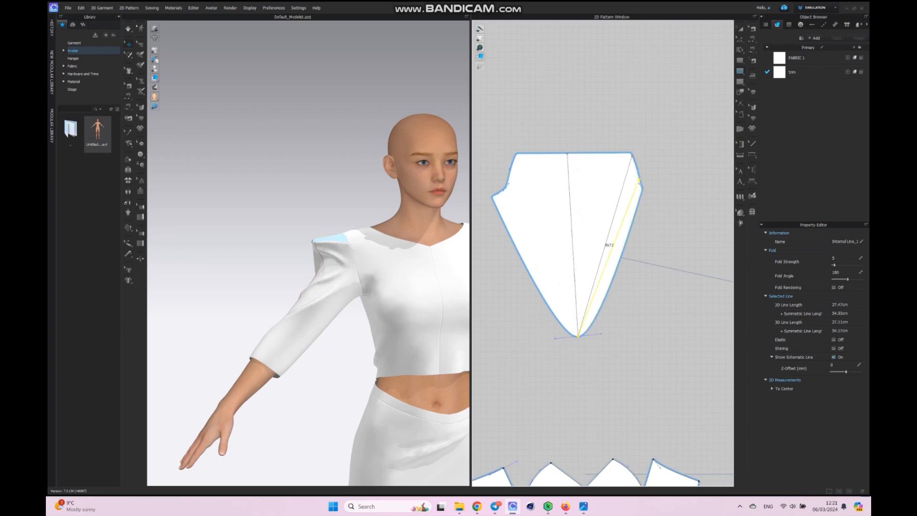
double_click(578, 336)
Draw three internal lines about 30.5, 29.9 and 29.8 cm long from the right half of the piece's upper edge to its tip.
click(615, 153)
double_click(578, 336)
click(592, 153)
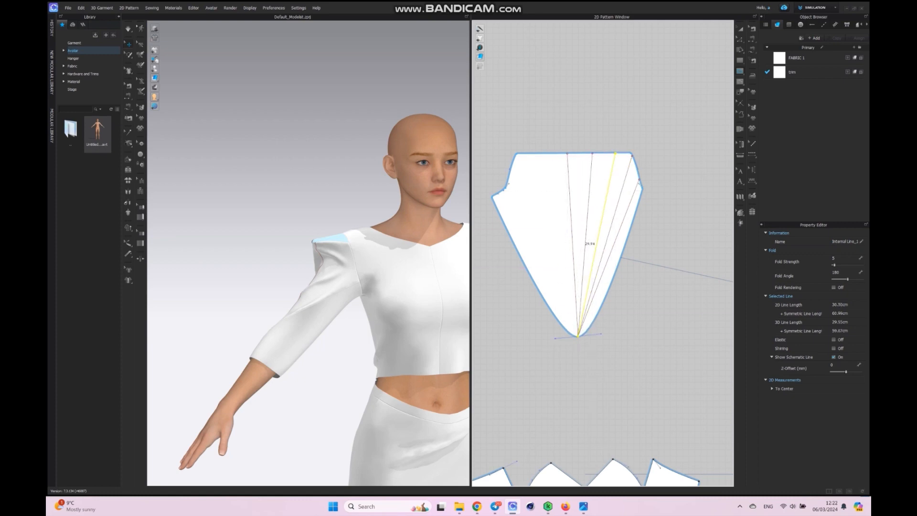
double_click(578, 337)
click(577, 154)
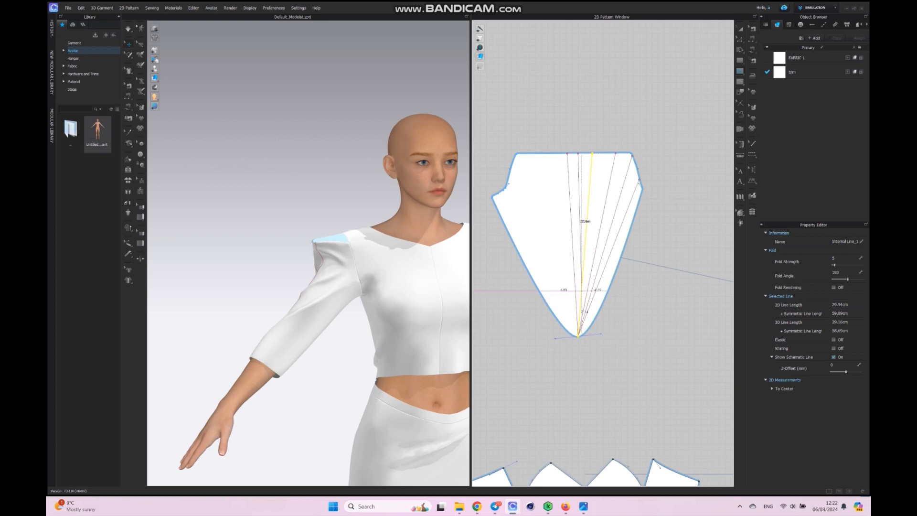
double_click(578, 336)
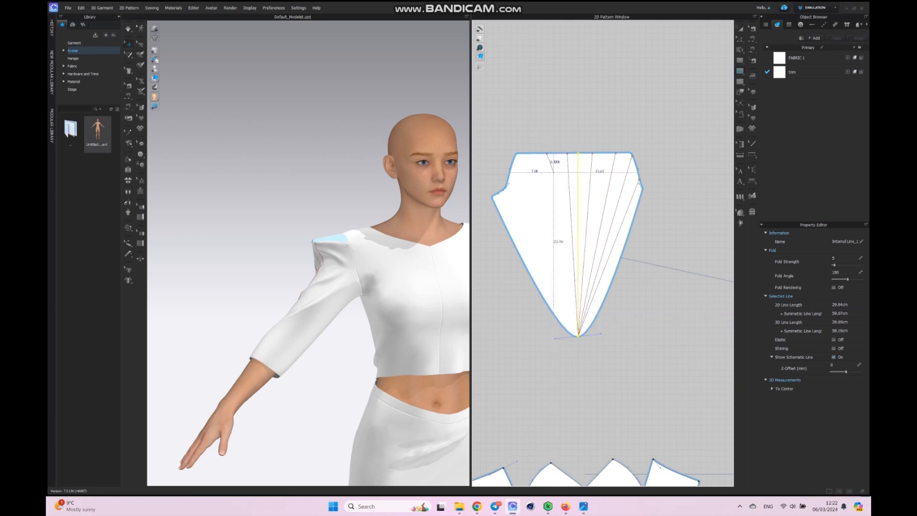
Fan three internal lines about 30.2, 30.9 and 31.4 cm long from the left half of the piece's upper edge to its tip.
click(547, 153)
double_click(578, 336)
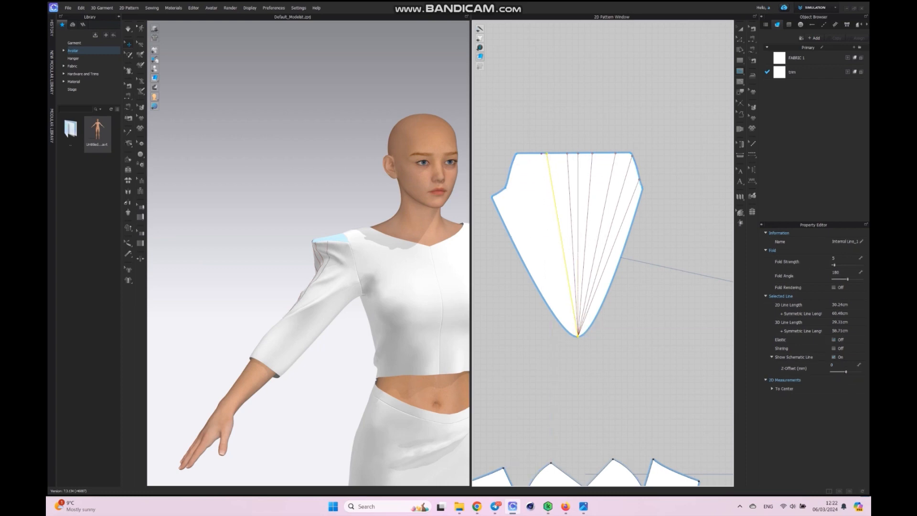
click(528, 153)
double_click(578, 337)
click(516, 154)
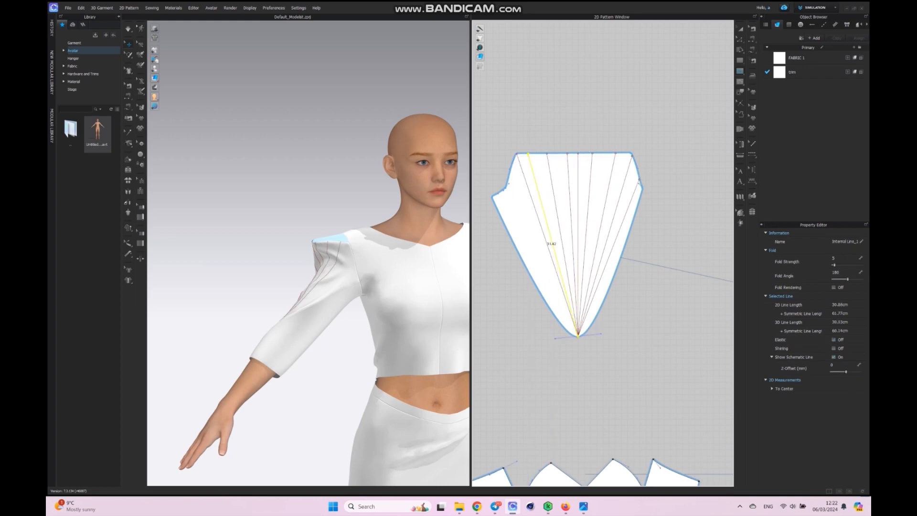
double_click(578, 336)
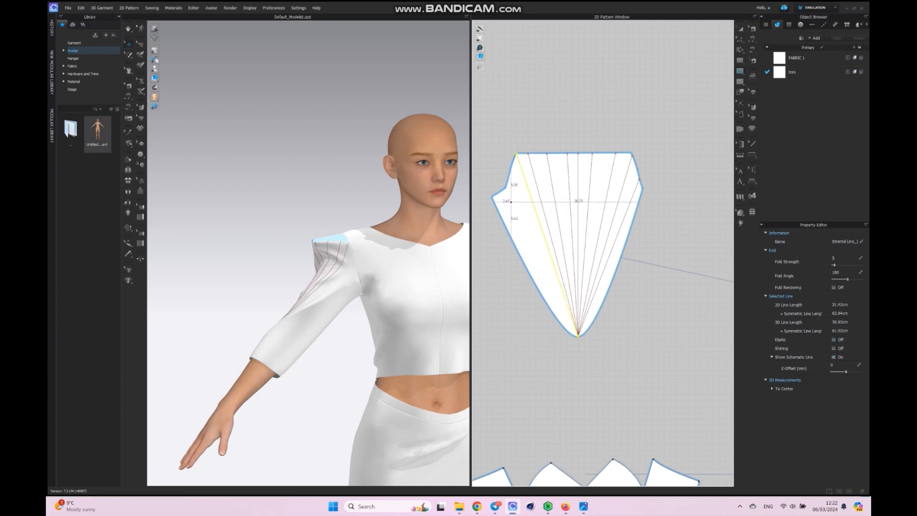
Complete the fan with two internal lines from the piece's short left side edge to the tip, the upper one about 29.1 cm long.
click(510, 170)
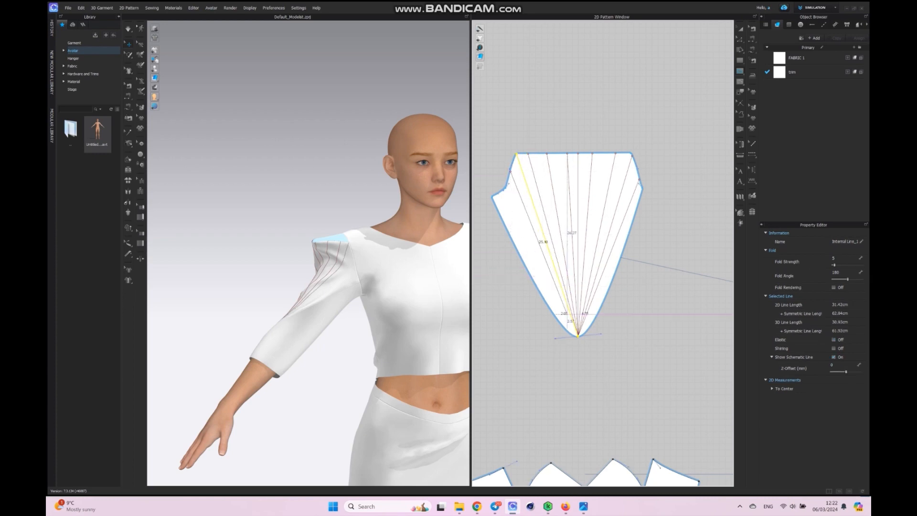
double_click(578, 336)
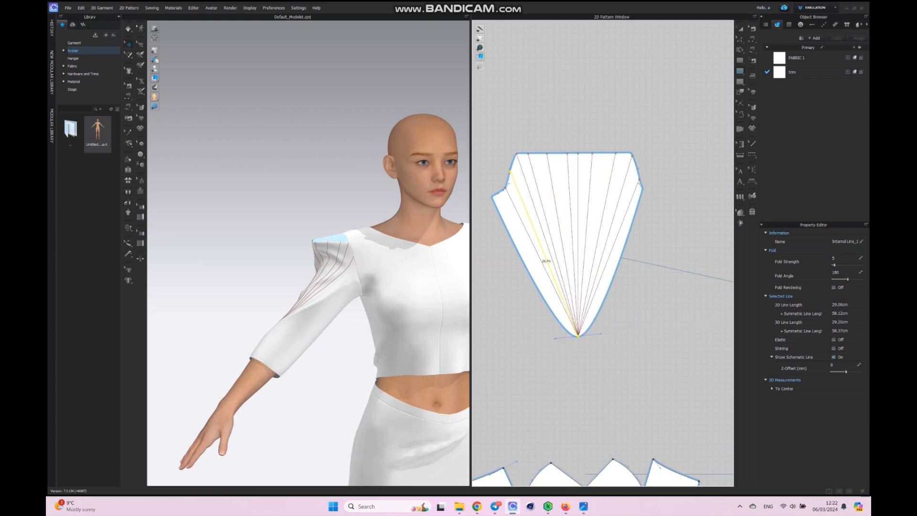
drag(510, 170, 505, 188)
key(Return)
Apply Pleats Fold across all fan lines of the middle sleeve piece, using Box Pleats with a 0–360 fold angle.
click(740, 28)
drag(686, 113, 486, 378)
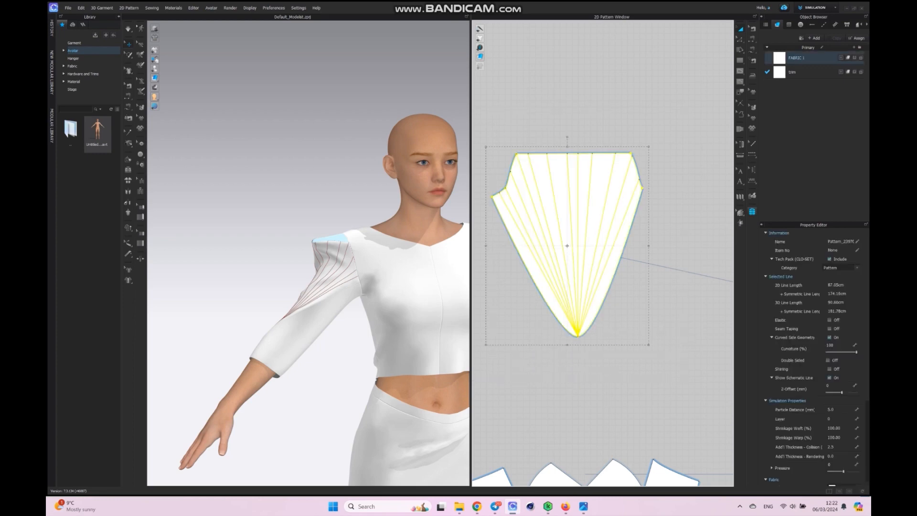
click(739, 196)
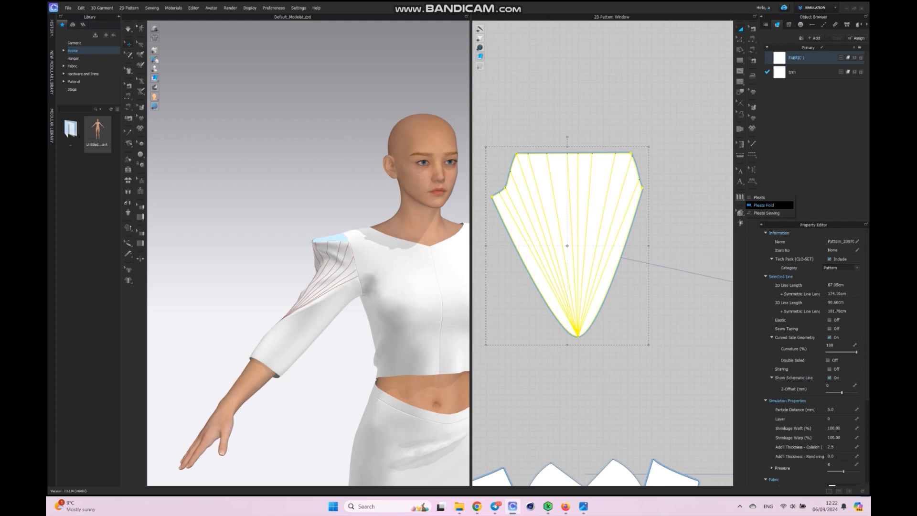
click(763, 205)
drag(482, 241, 658, 239)
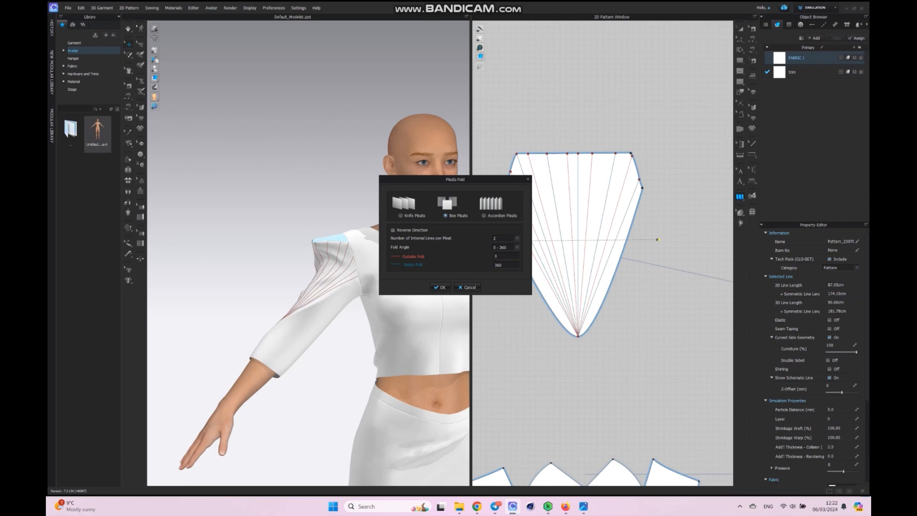
click(440, 287)
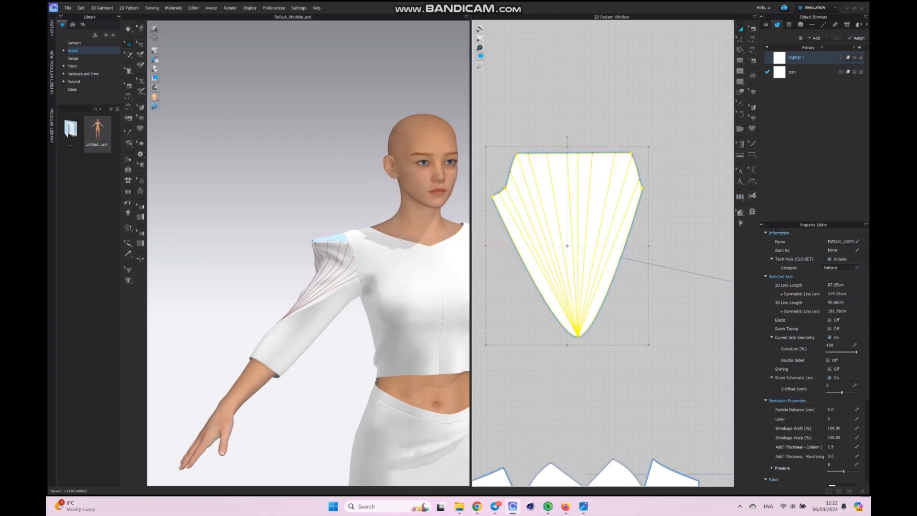
Stretch the pleated middle sleeve piece horizontally by about a third, keeping its height.
drag(648, 246, 701, 246)
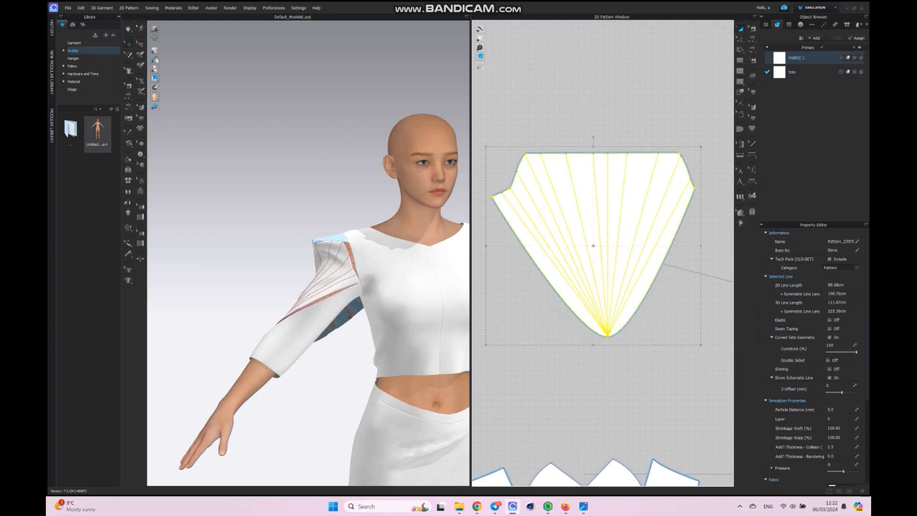
scroll(306, 247, down, 5)
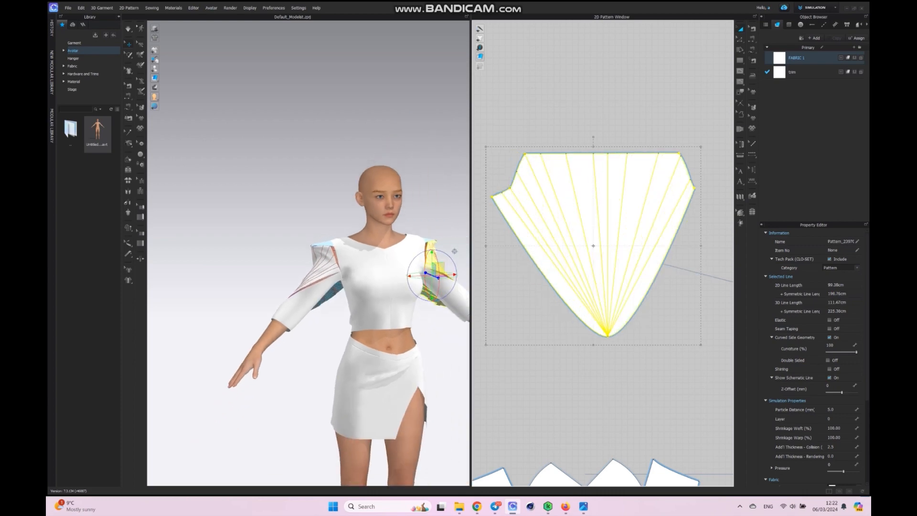
middle_drag(451, 251, 337, 226)
scroll(567, 340, down, 5)
scroll(607, 220, down, 4)
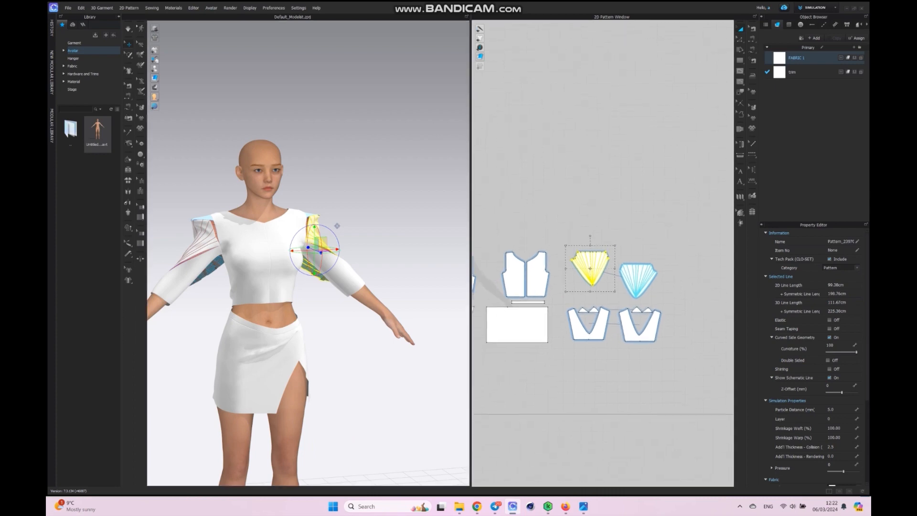
Freeze the bodice, waistband, skirt and lower sleeve pieces, leaving the pleated sleeve pieces free.
click(630, 330)
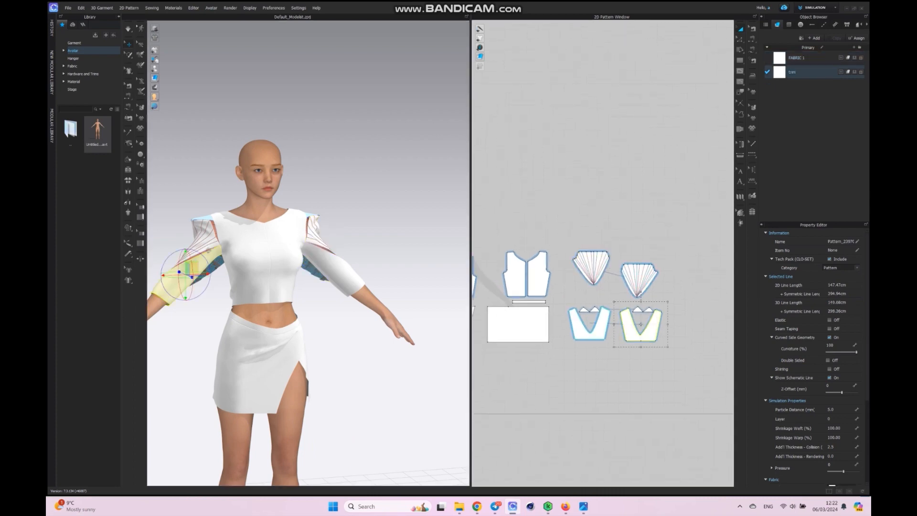
key(ctrl+a)
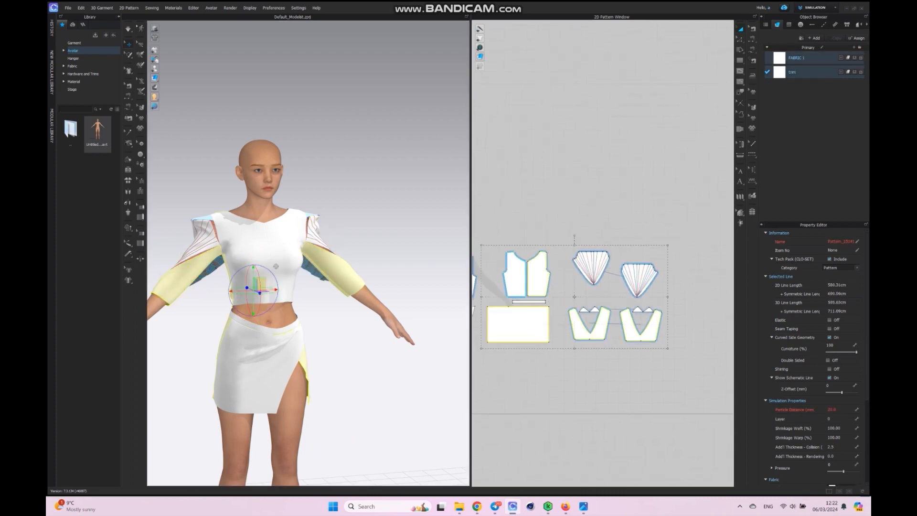
middle_drag(540, 267, 673, 260)
shift+drag(540, 234, 673, 359)
shift+click(649, 268)
shift+click(670, 271)
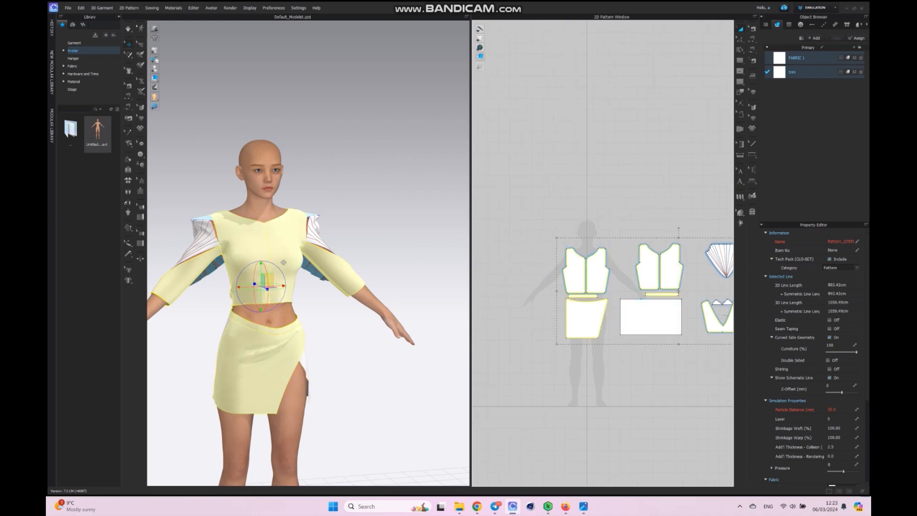
shift+click(657, 317)
right_click(659, 324)
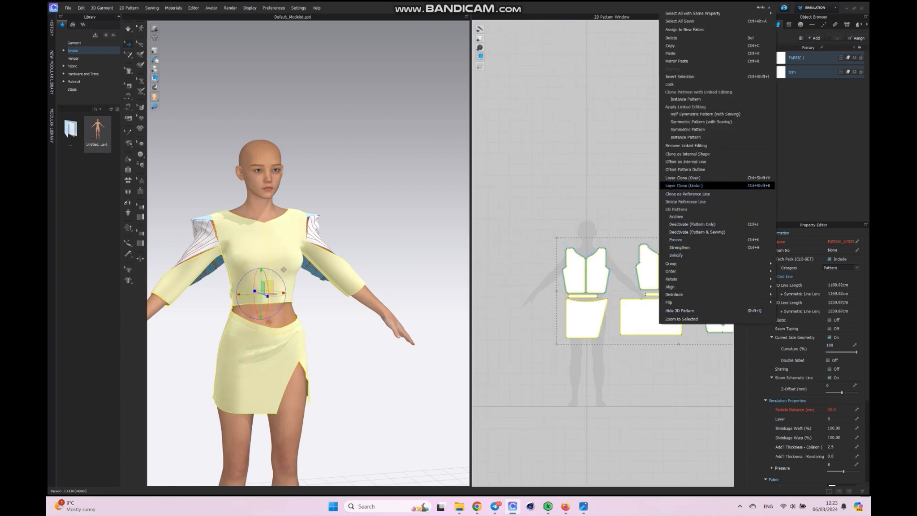
click(676, 239)
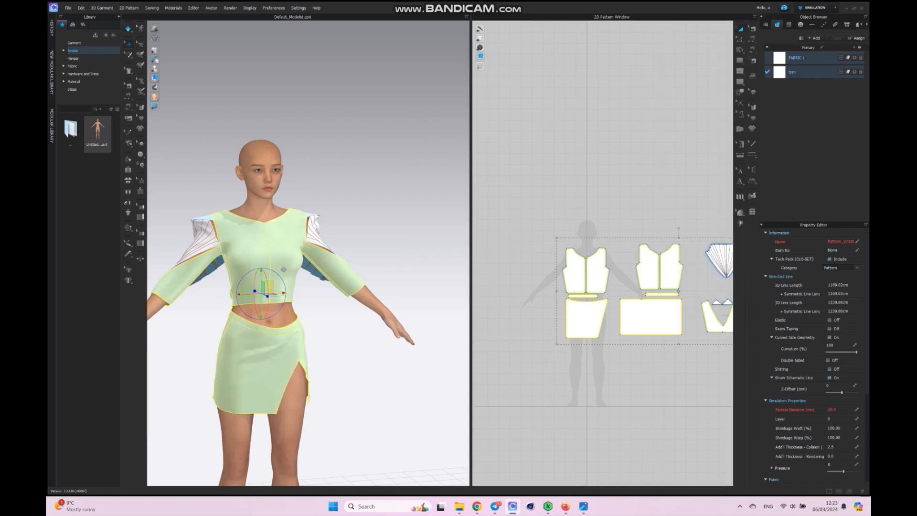
Simulate the garment and tug the pleated sleeve piece outward at the shoulder to shape its folds.
key(space)
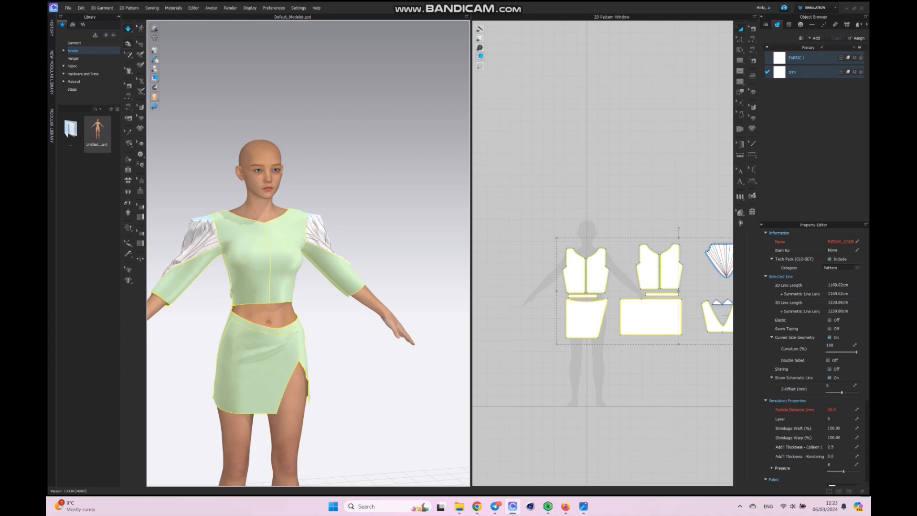
click(191, 220)
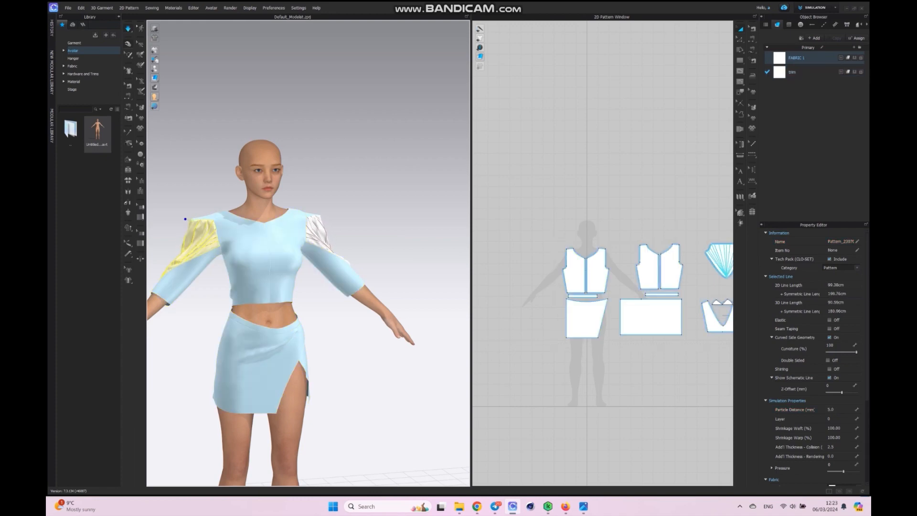
mouse_move(191, 220)
mouse_down()
mouse_move(178, 213)
mouse_move(186, 221)
mouse_up()
Add a new fabric named pleats with the Trim_Hardware physical property preset.
click(813, 38)
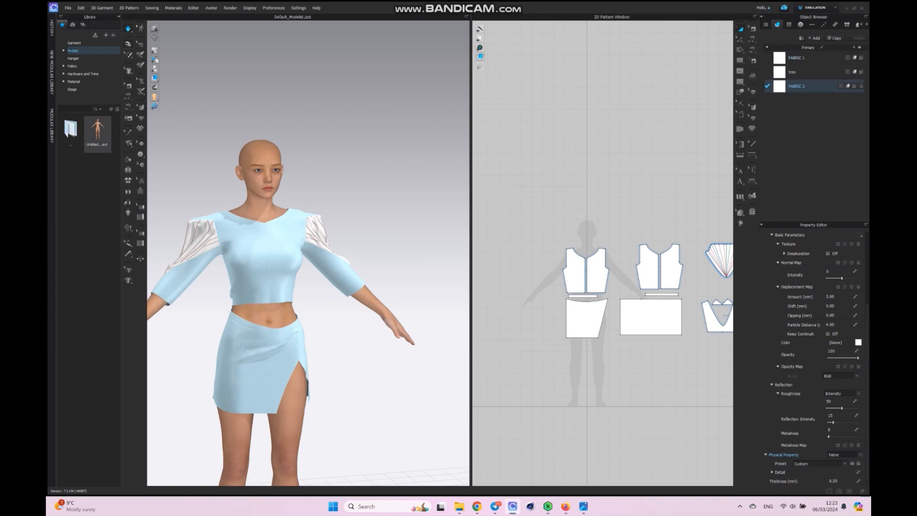
key(s)
key(l)
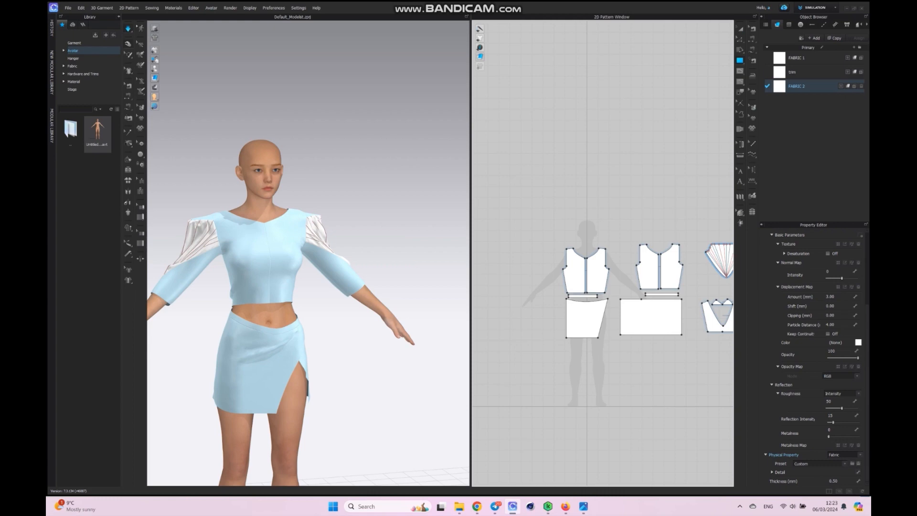
double_click(796, 86)
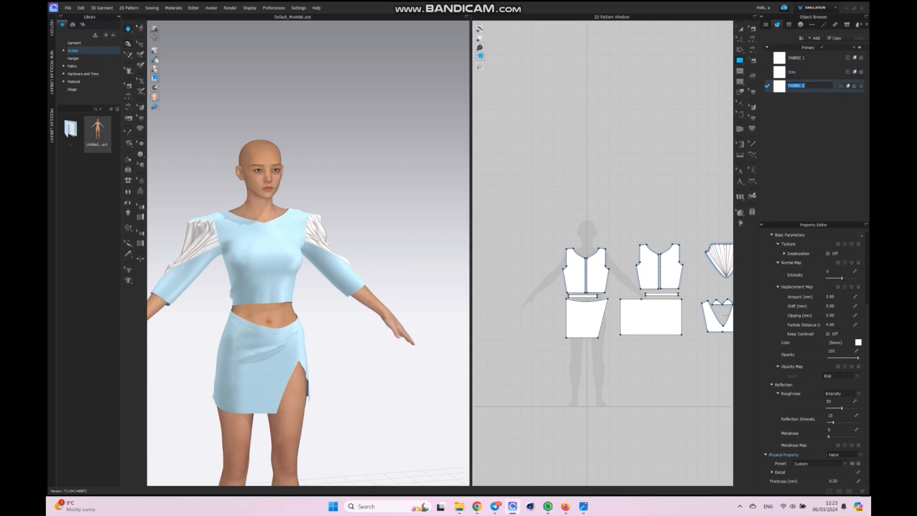
text(pleats)
key(Return)
click(819, 464)
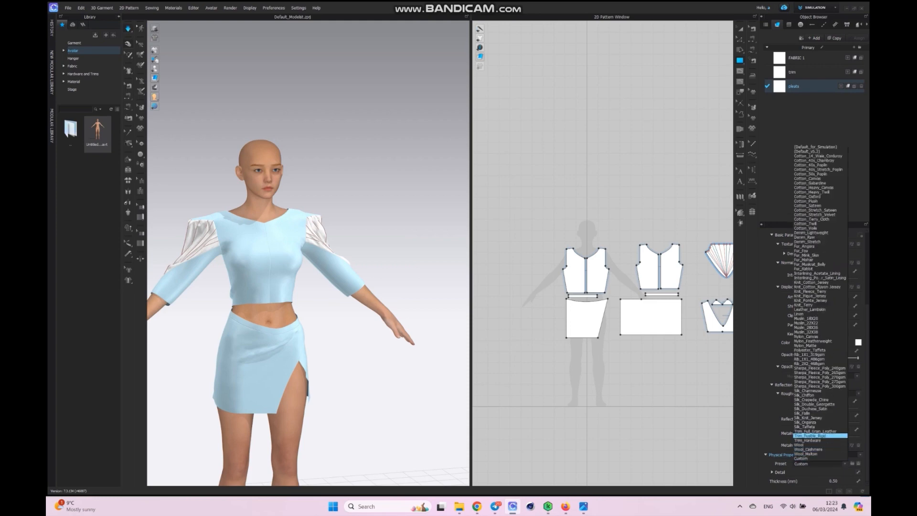
click(807, 440)
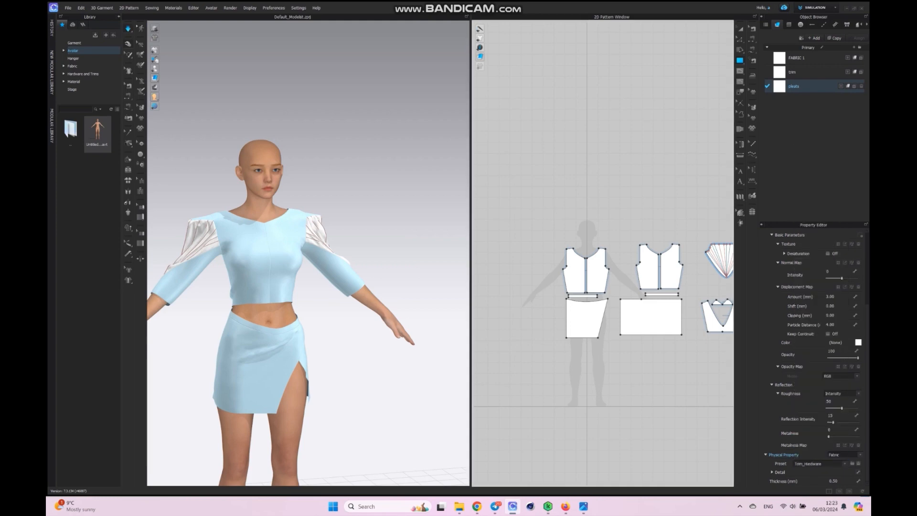
Assign the pleats fabric to both pleated middle sleeve pieces.
middle_drag(688, 367, 548, 349)
key(a)
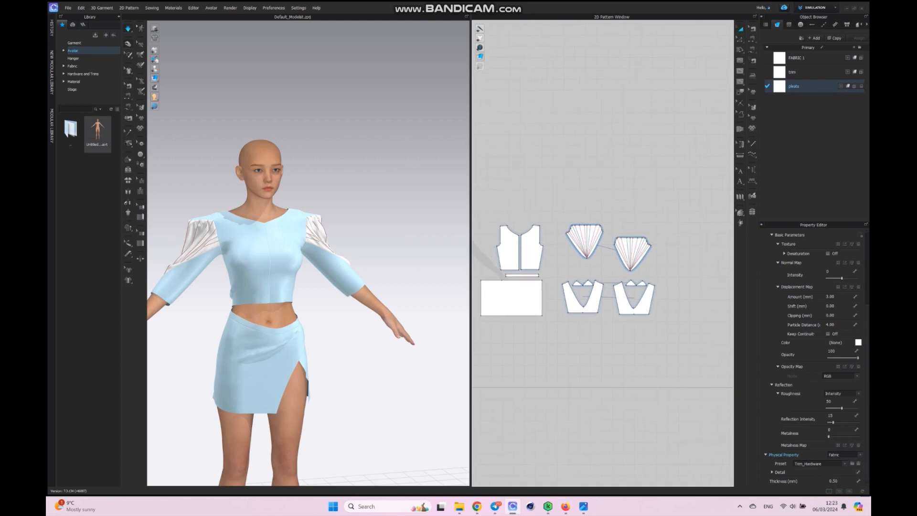
drag(672, 220, 564, 266)
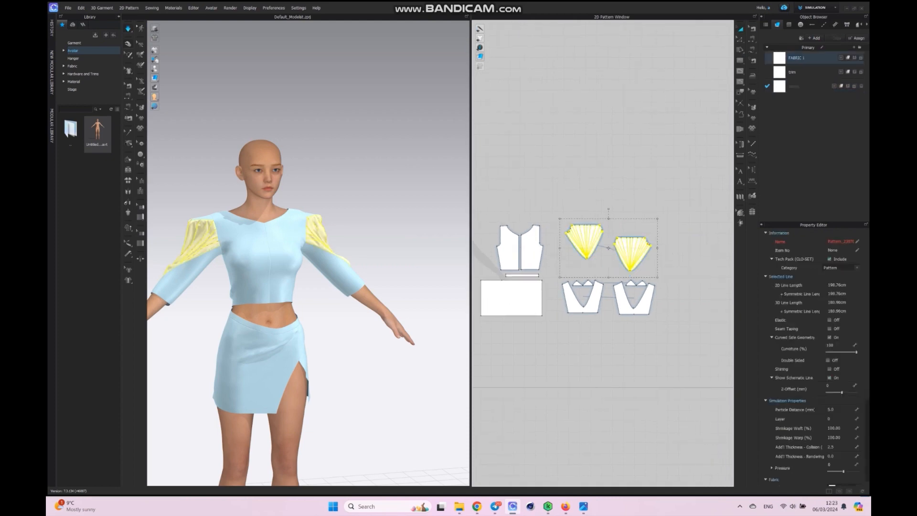
click(807, 86)
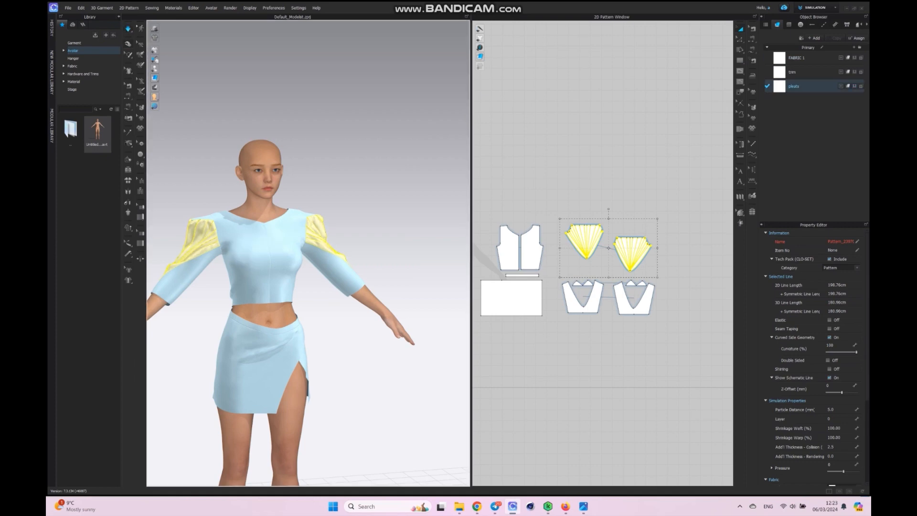
Tug the pleated sleeve piece at the shoulder and near its lower point while simulating to reshape the folds.
scroll(330, 268, up, 6)
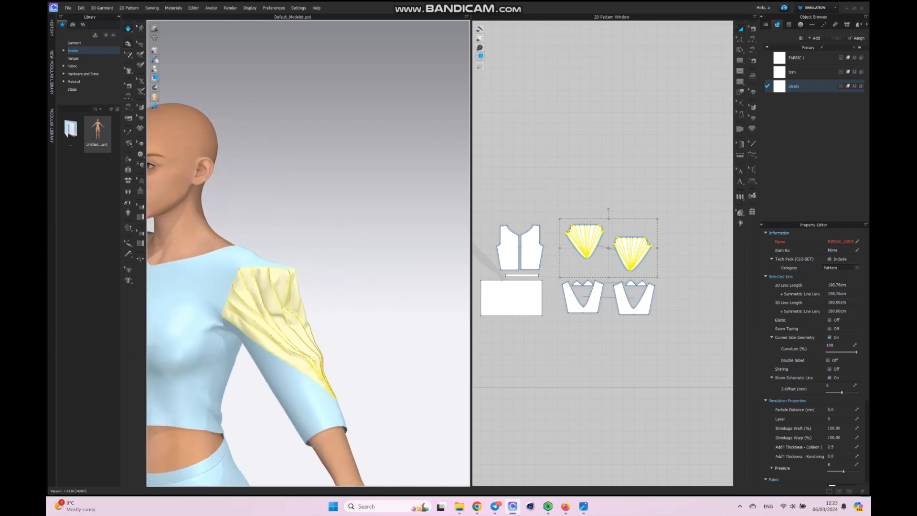
middle_drag(315, 286, 329, 268)
drag(293, 283, 302, 261)
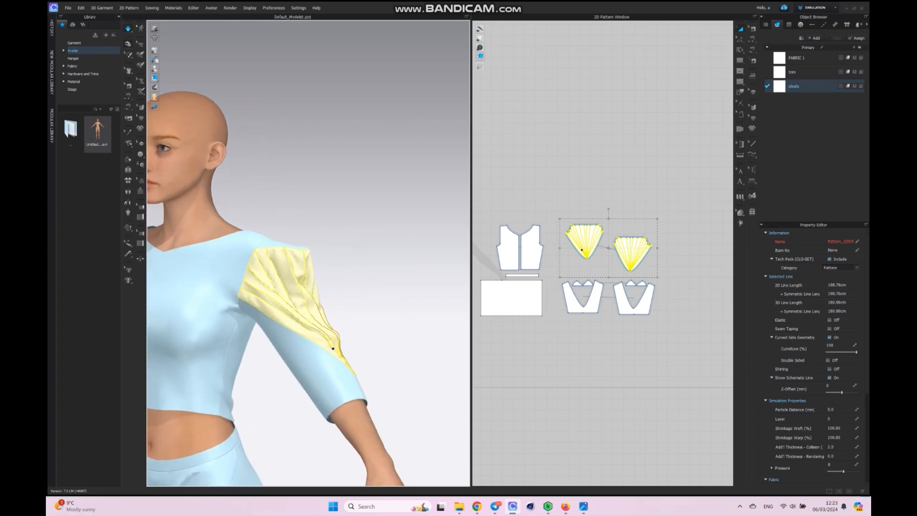
drag(334, 348, 330, 342)
middle_drag(330, 341, 351, 146)
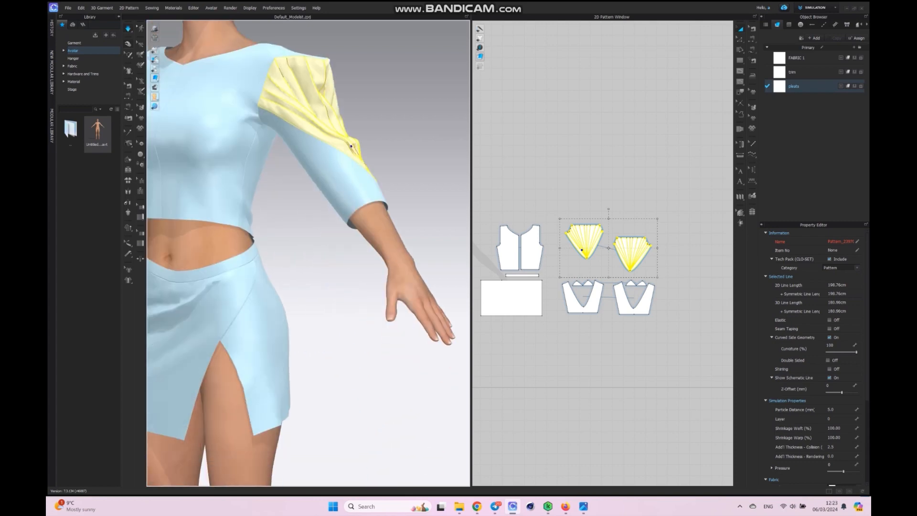
right_drag(351, 145, 454, 206)
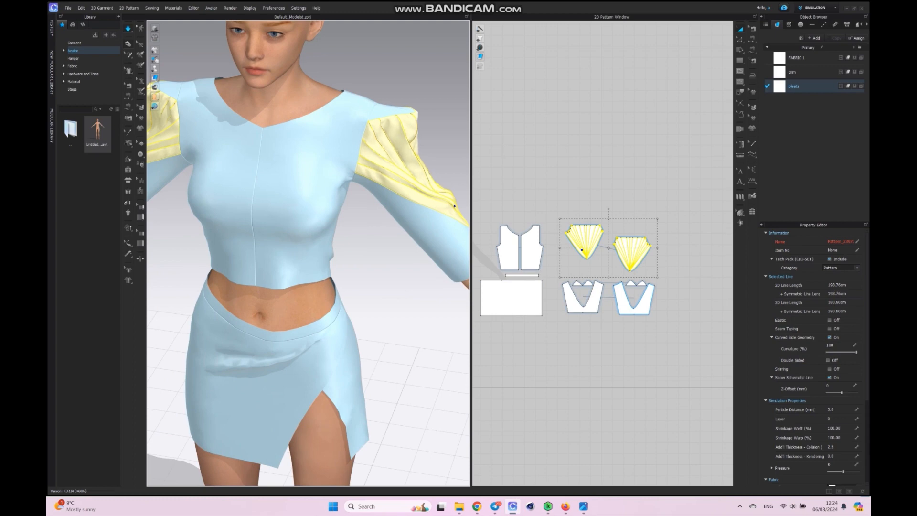
Set the warp shrinkage of both pleated sleeve pieces to 140%.
scroll(798, 306, down, 2)
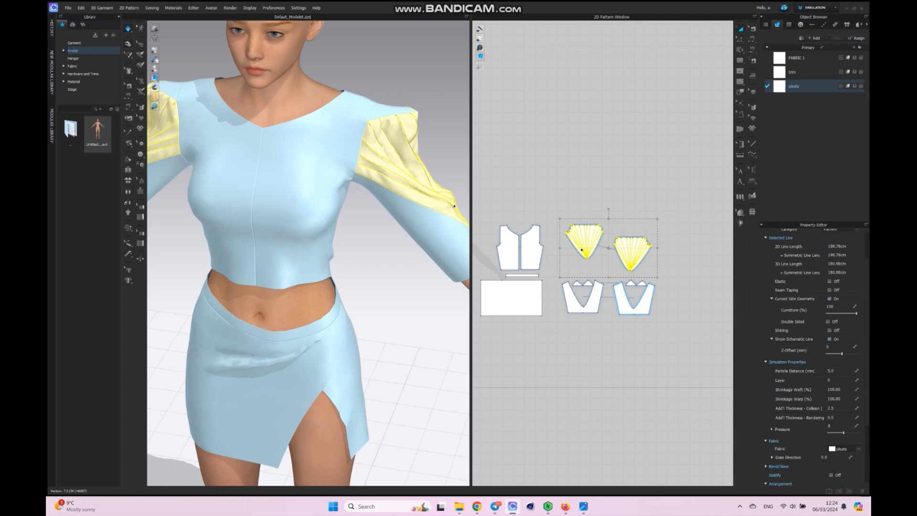
click(834, 399)
text(140)
key(Return)
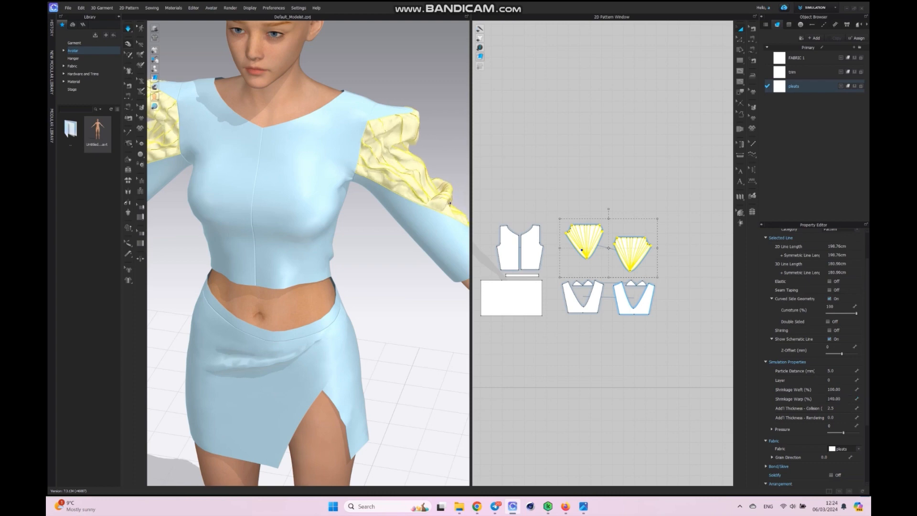
Set the warp shrinkage of both pleated sleeve pieces to 90%.
click(833, 398)
text(9)
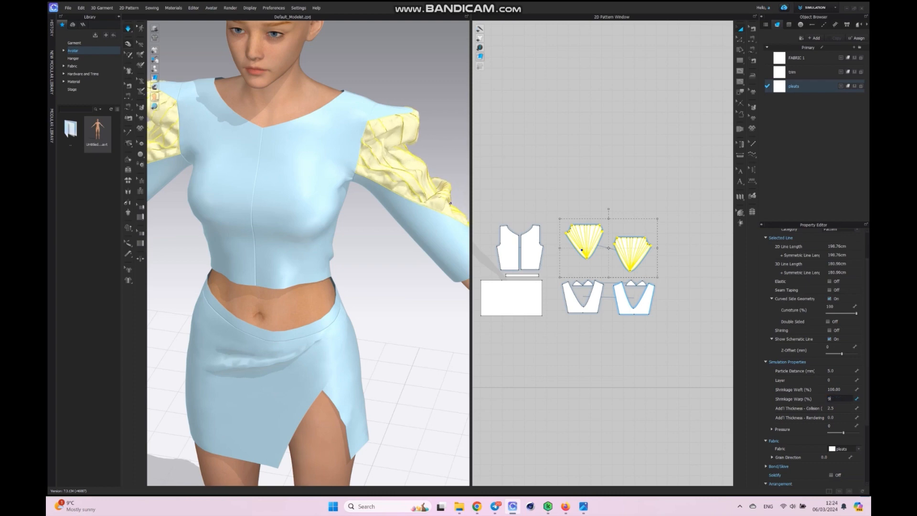
text(0)
key(Return)
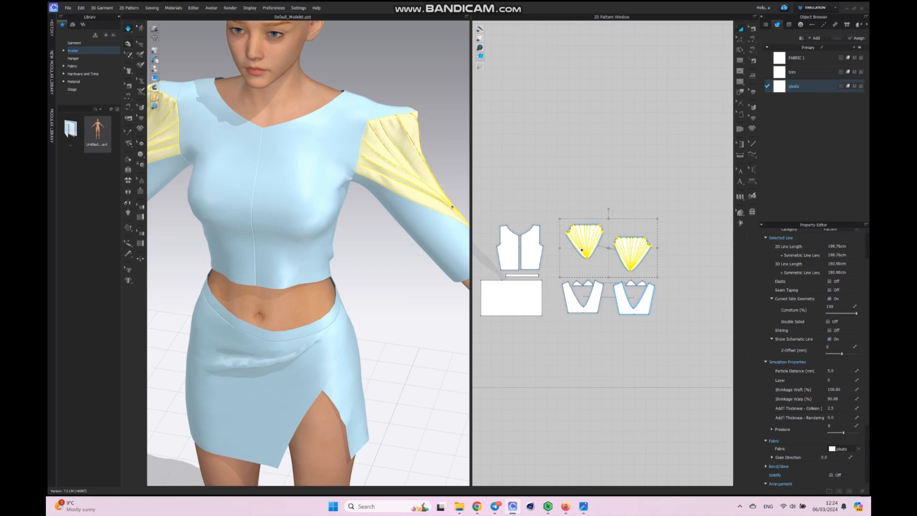
Set the weft shrinkage of both pleated sleeve pieces to 140% and examine the resulting sleeve volume.
click(834, 389)
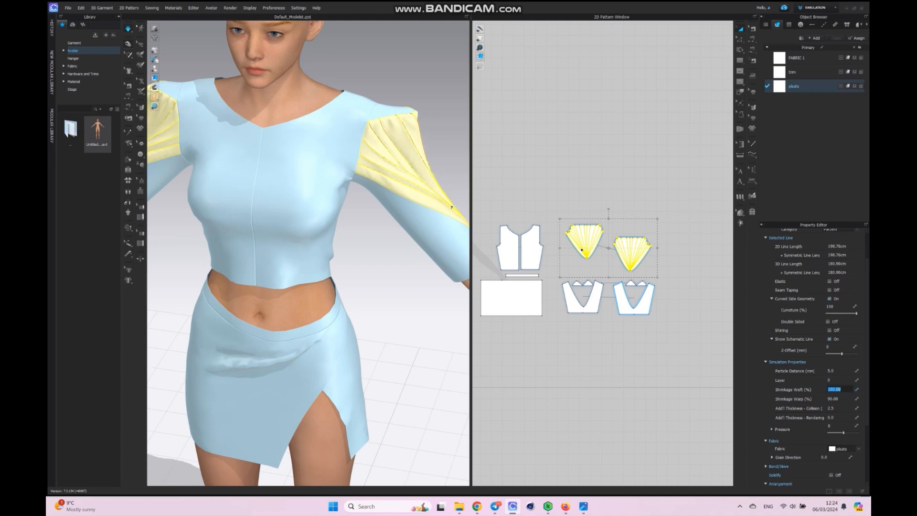
text(140)
key(Return)
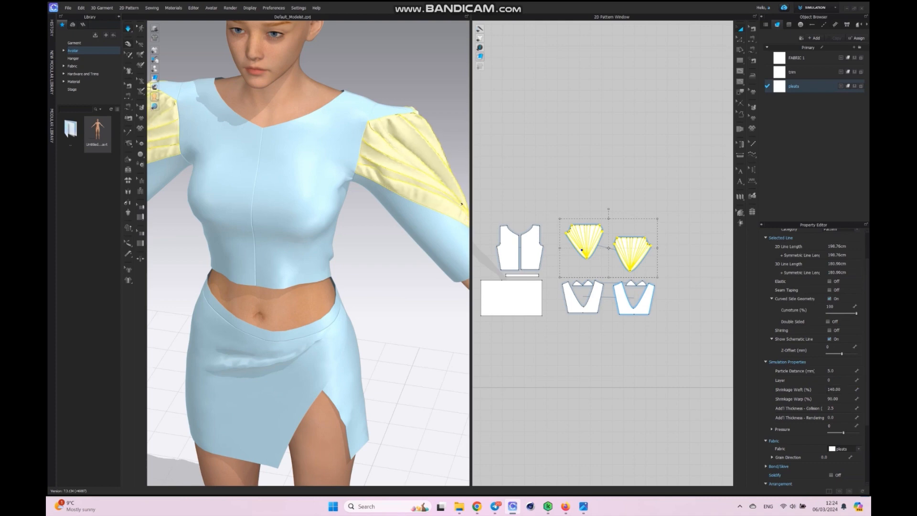
scroll(331, 261, up, 3)
right_drag(344, 258, 308, 275)
scroll(329, 262, down, 5)
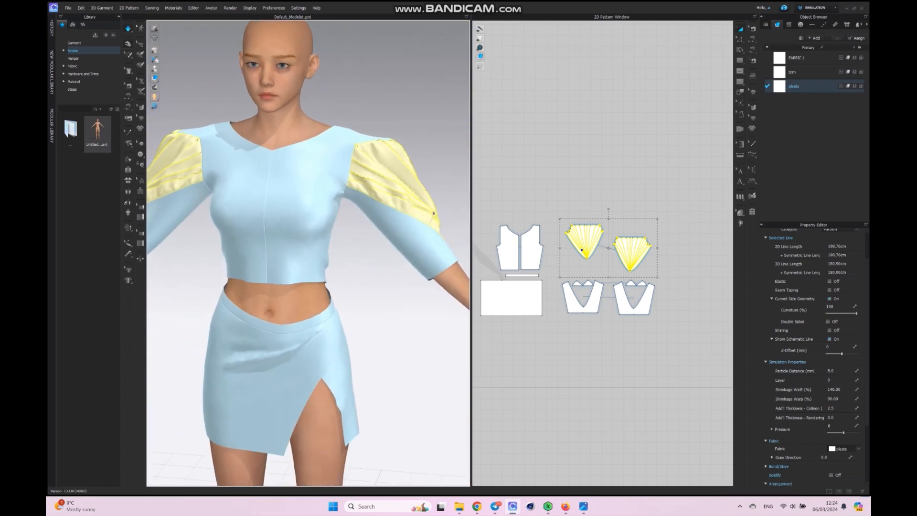
middle_drag(308, 274, 357, 240)
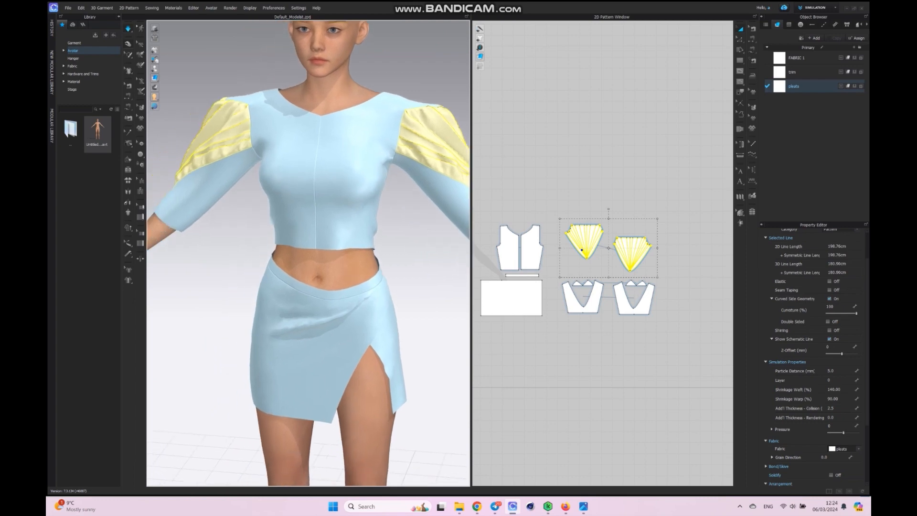
Set the weft shrinkage of both pleated sleeve pieces to 130% and stop the simulation.
click(834, 390)
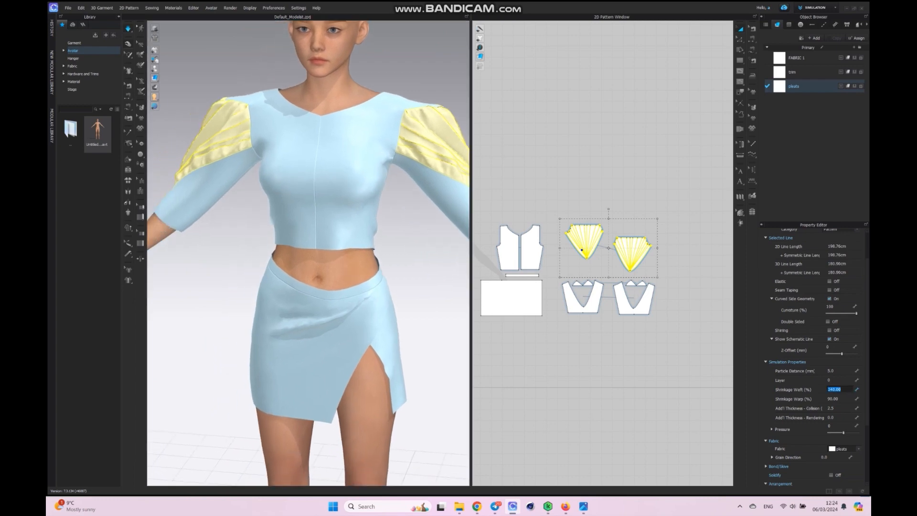
text(130)
key(Return)
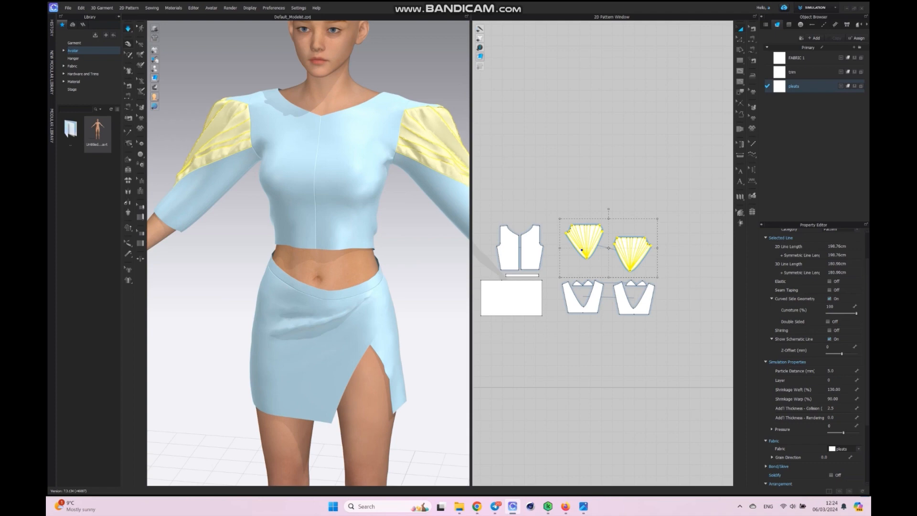
key(space)
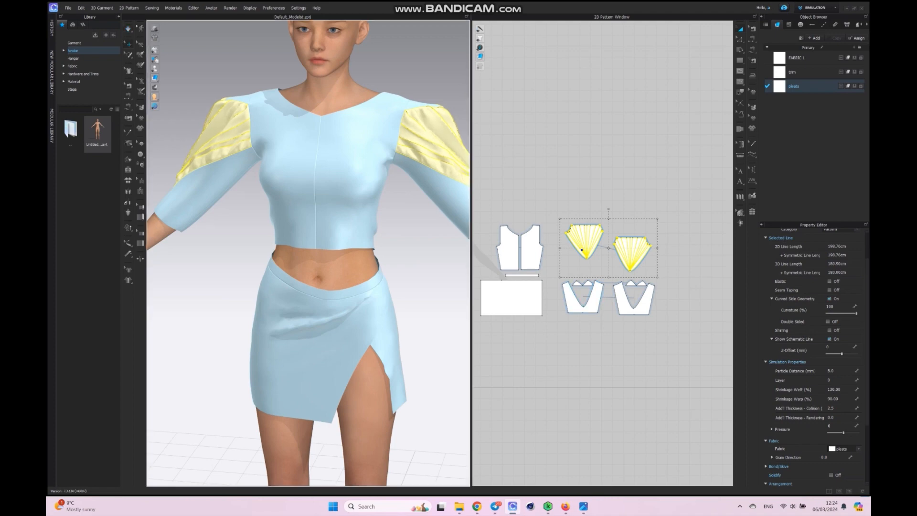
Freeze the two pleated sleeve pieces and unfreeze both lower sleeve pieces.
right_click(589, 249)
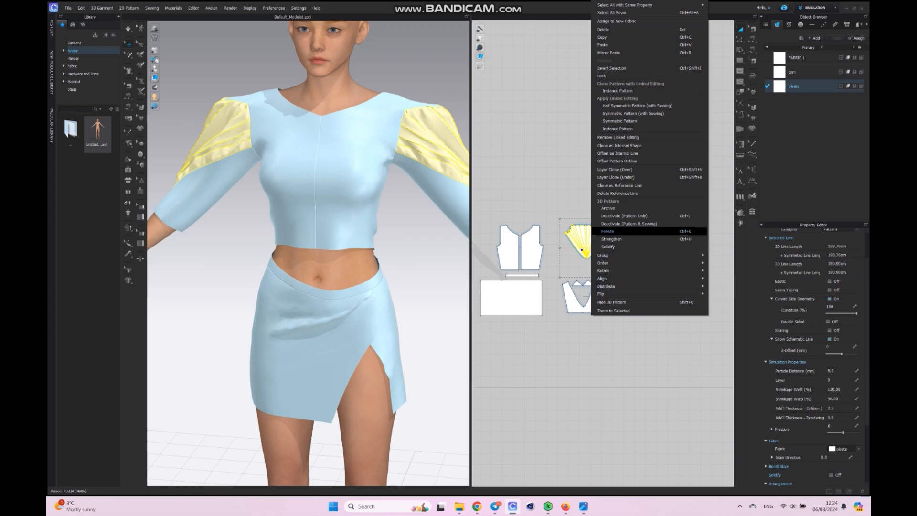
click(614, 231)
key(z)
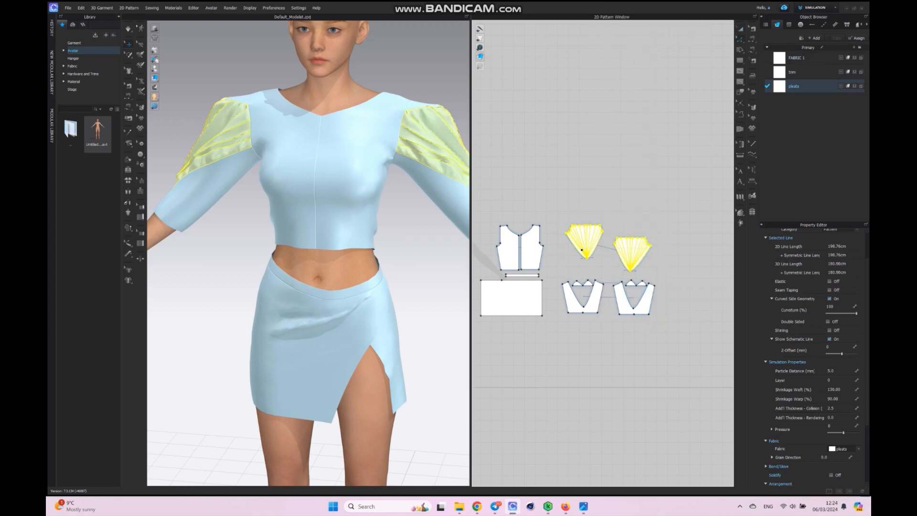
click(634, 298)
shift+click(572, 303)
right_click(572, 304)
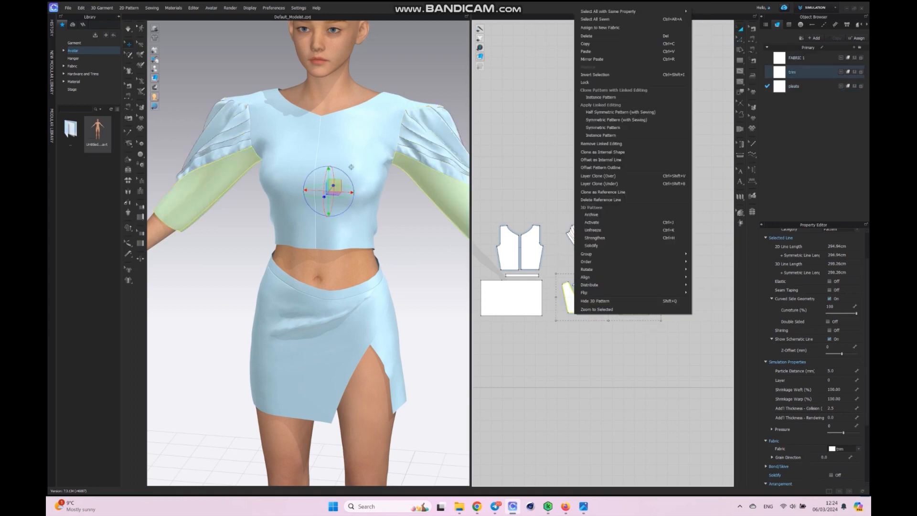
click(603, 230)
Lengthen the lower sleeve pieces by moving their hem edge down, then raise it slightly.
click(740, 40)
click(674, 321)
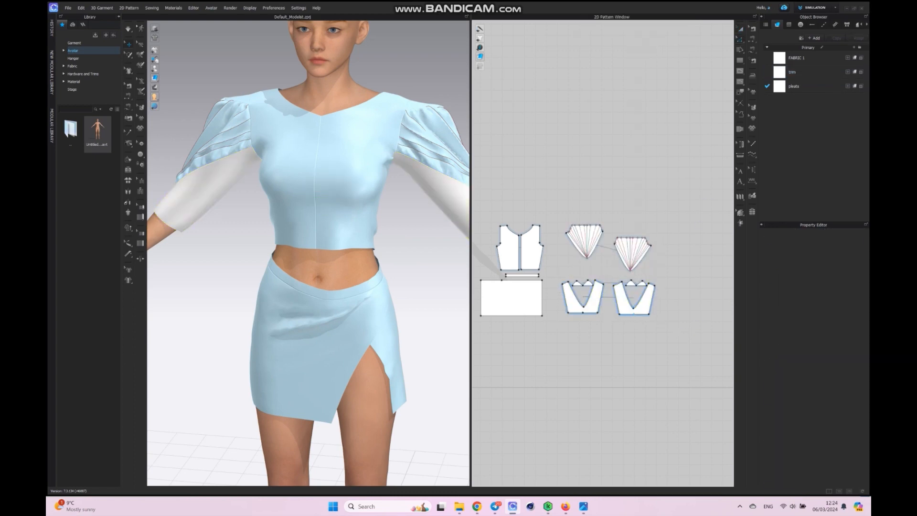
drag(638, 314, 637, 339)
scroll(372, 267, down, 4)
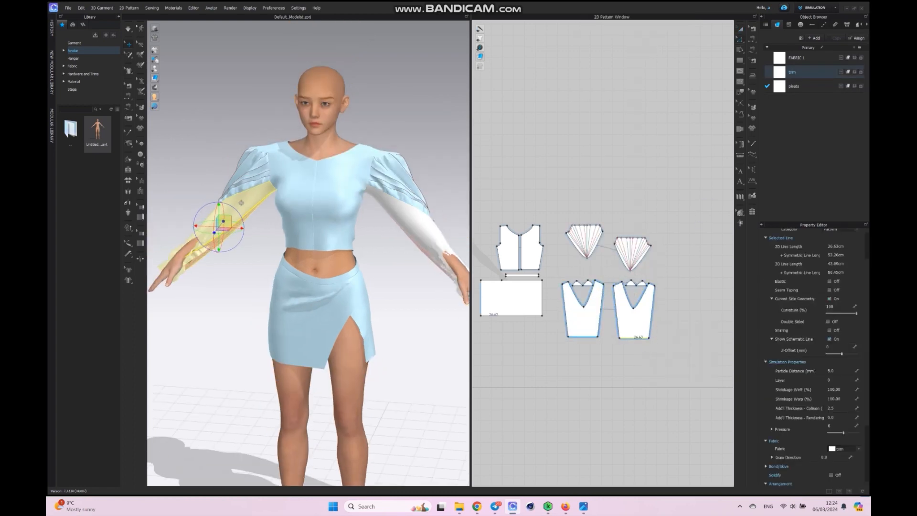
middle_drag(372, 268, 322, 257)
drag(633, 339, 632, 331)
Simulate the lengthened lower sleeves and tug their fabric into place along the arms.
key(space)
key(space)
key(space)
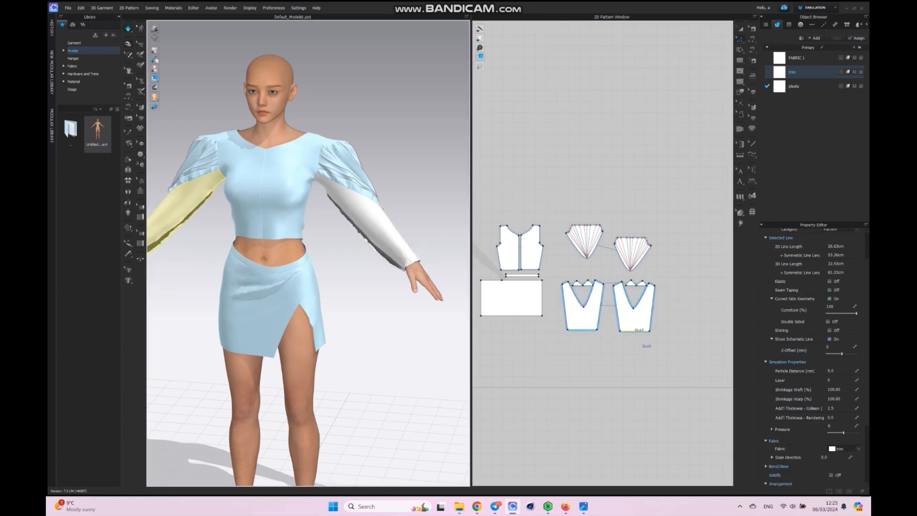
key(space)
key(space)
key(space)
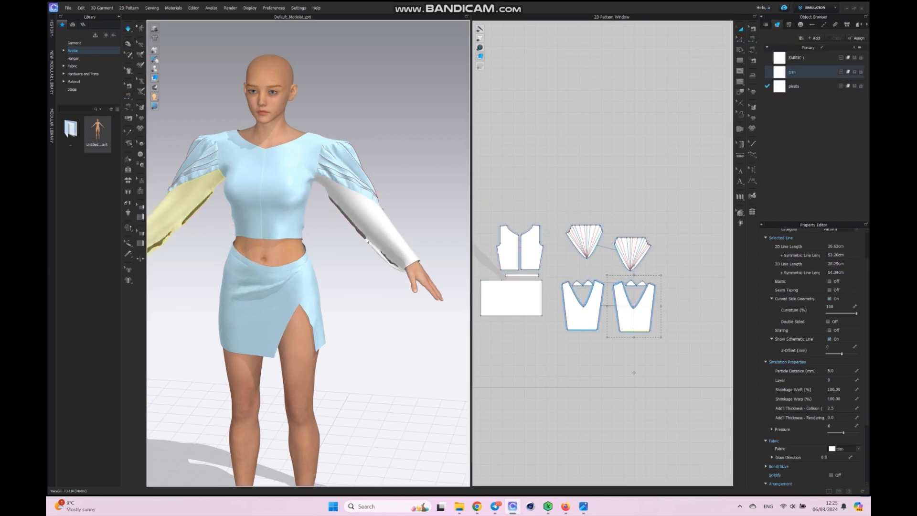
right_drag(286, 279, 345, 257)
drag(319, 229, 319, 251)
drag(205, 208, 268, 285)
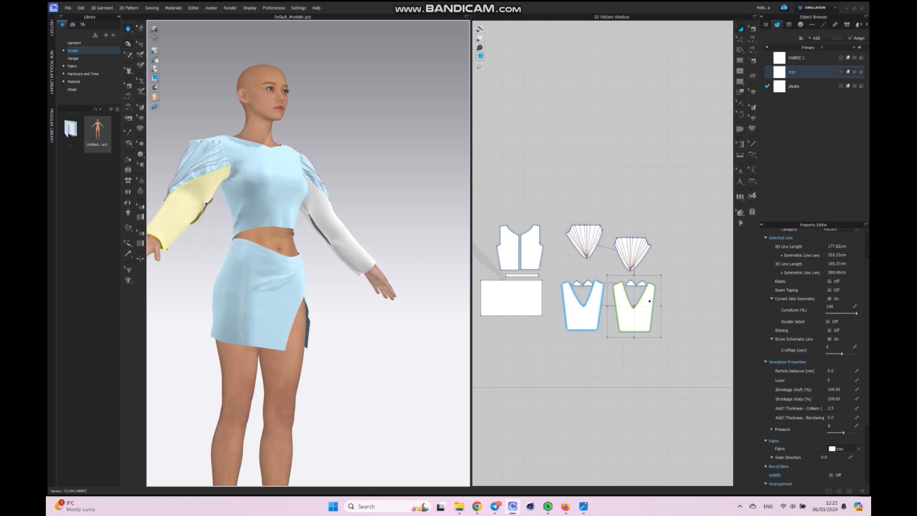
Curve the side edges of the lower sleeve piece slightly inward.
click(540, 356)
click(740, 39)
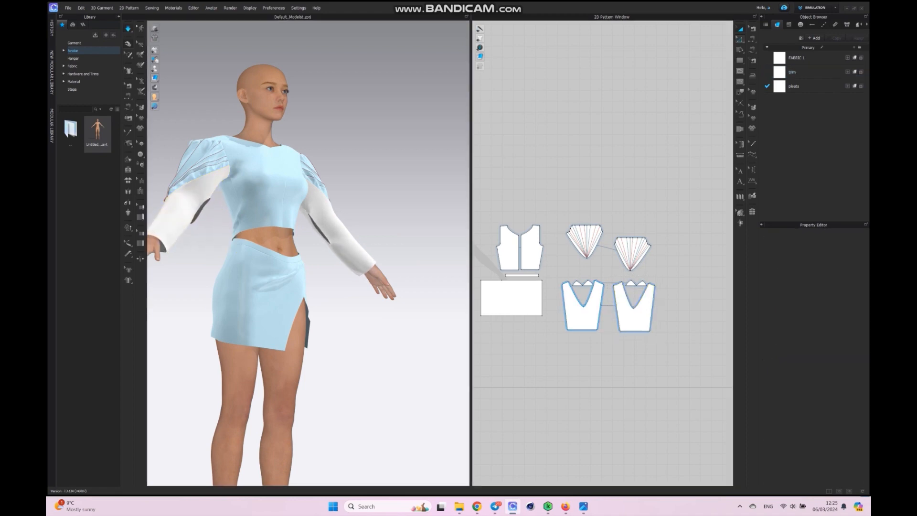
click(769, 71)
drag(653, 307, 651, 307)
key(z)
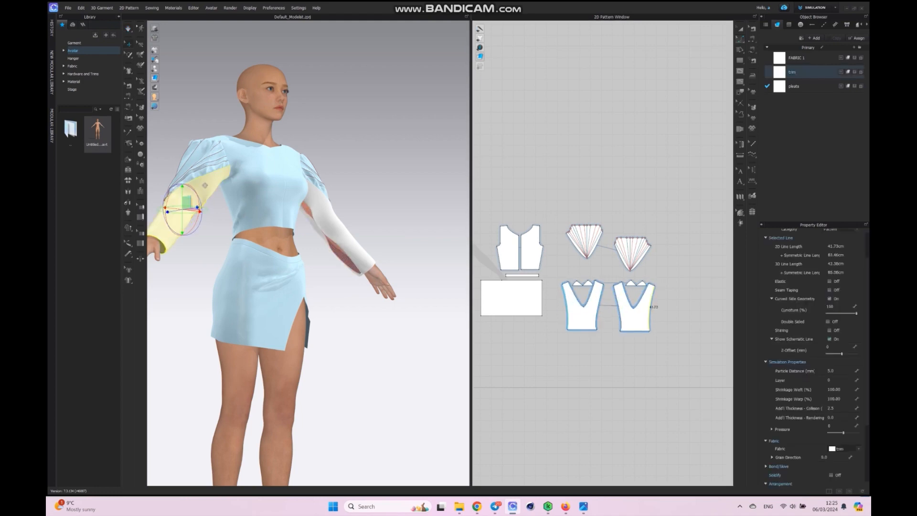
Narrow the lower sleeve hem to about 19 cm by moving its corner inward, and simulate.
scroll(656, 370, up, 6)
key(Escape)
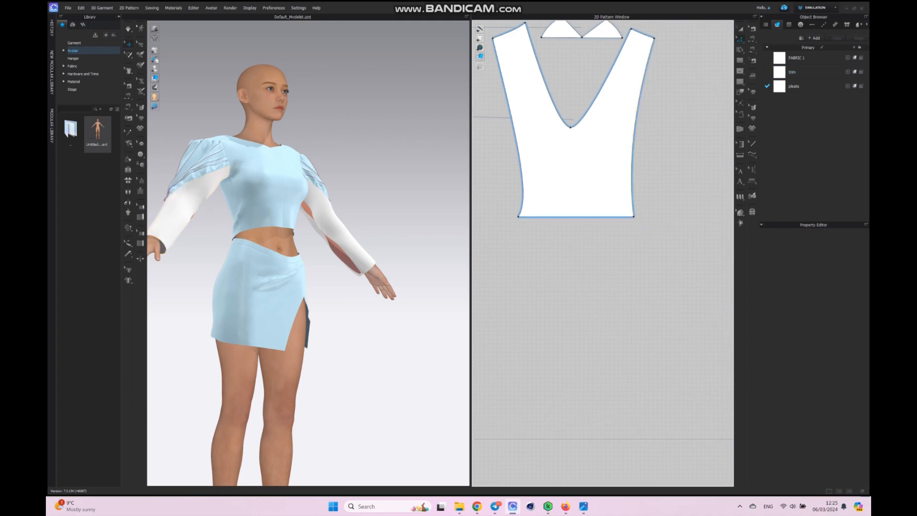
drag(518, 216, 529, 217)
key(space)
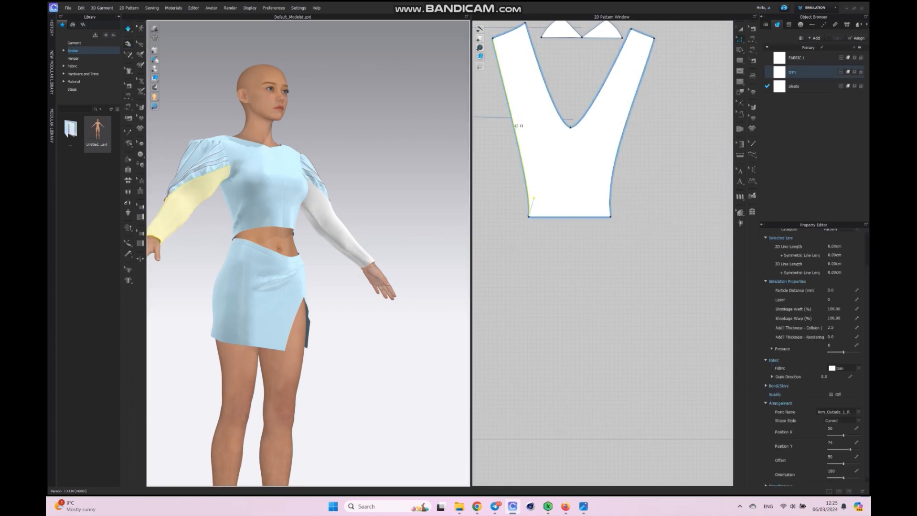
Move the narrowed lower sleeve hem further down to extend the sleeve to the wrist and check the fit.
right_drag(329, 282, 263, 260)
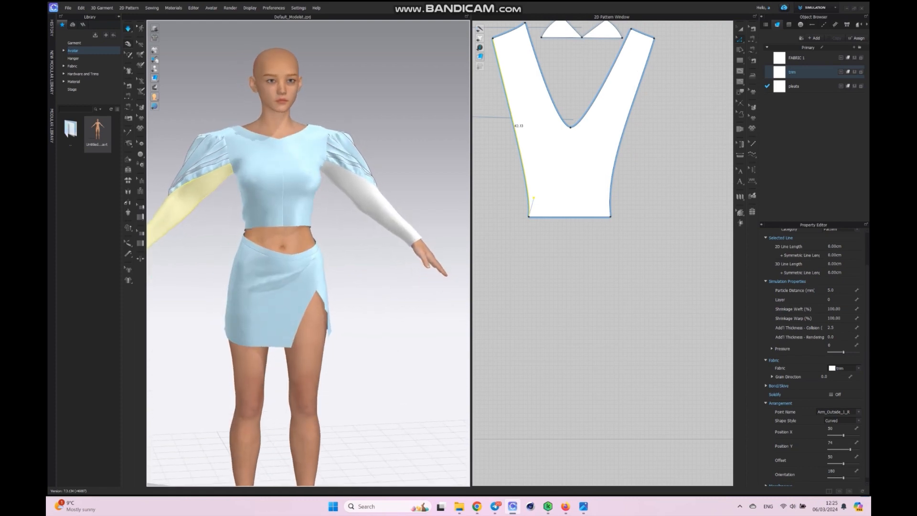
middle_drag(263, 260, 330, 285)
drag(569, 216, 569, 235)
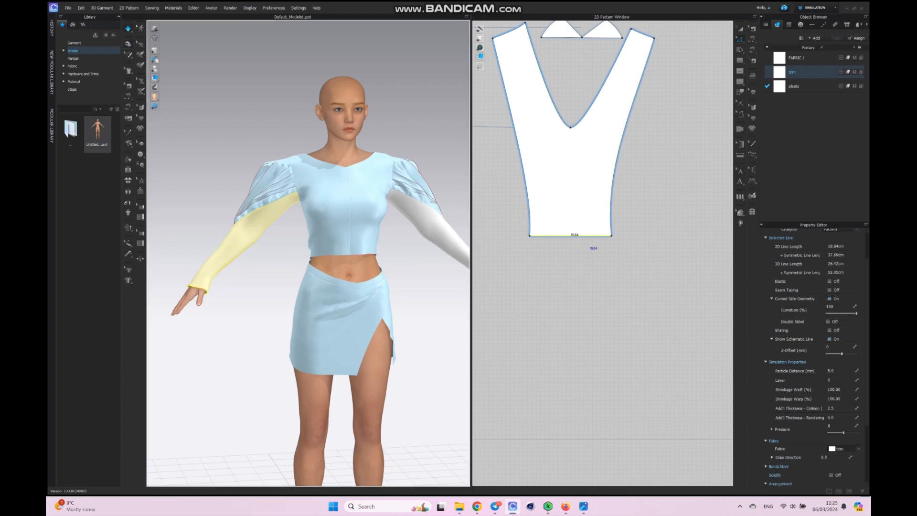
mouse_move(286, 286)
right_down()
mouse_move(325, 286)
mouse_move(284, 286)
right_up()
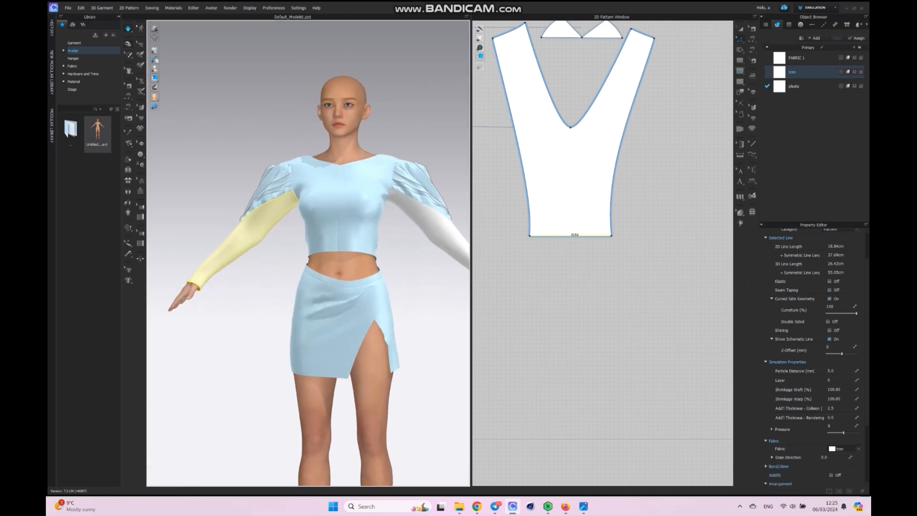
Offset the lower sleeve hem inward as one internal line at 2 cm, and cut and sew along it to separate a cuff.
right_click(558, 235)
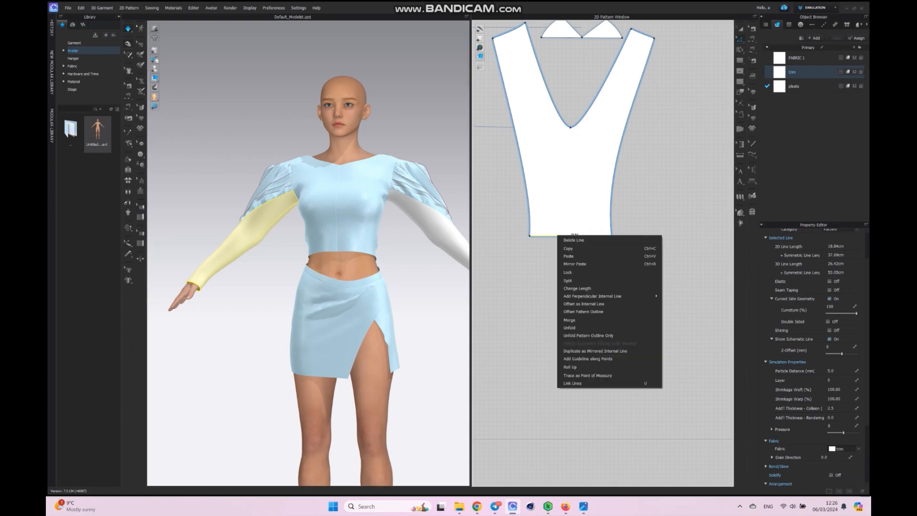
click(583, 304)
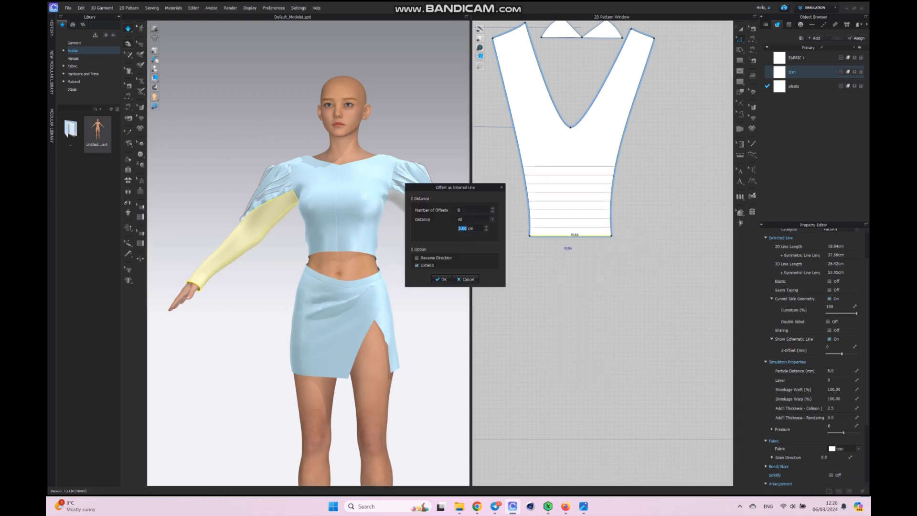
text(1)
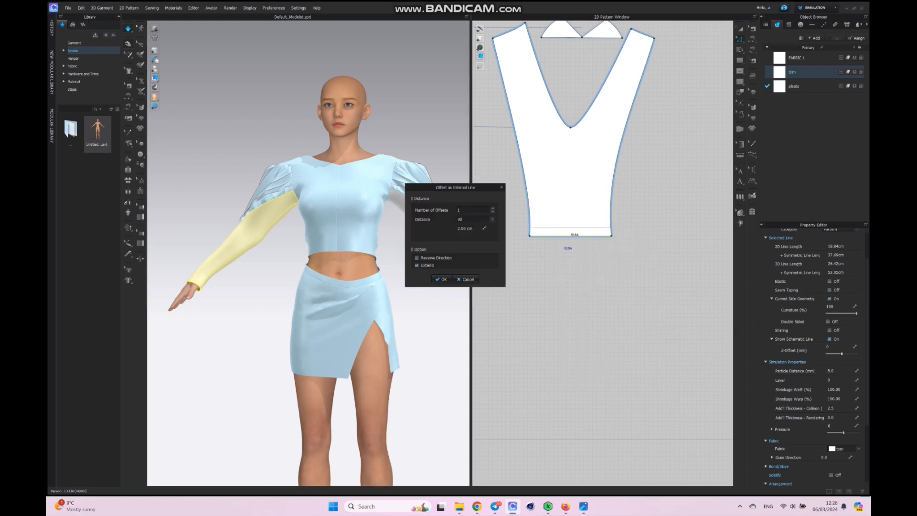
click(441, 279)
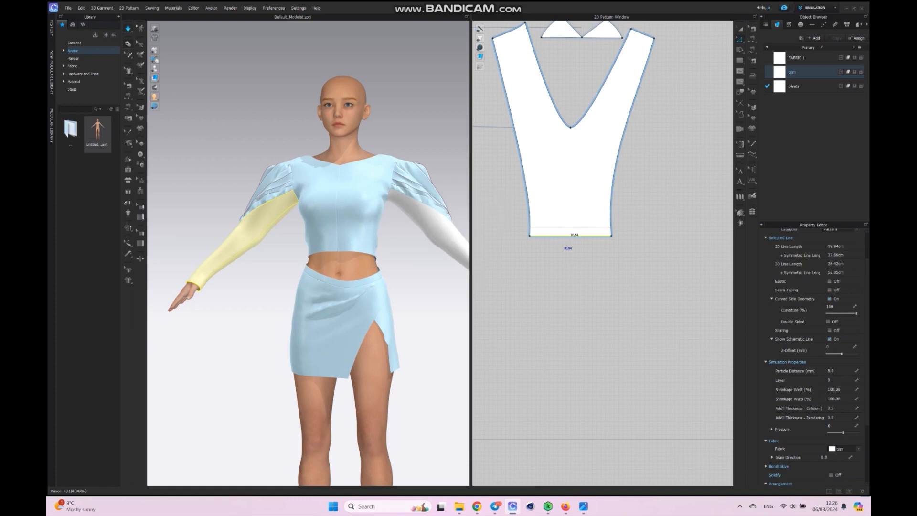
right_click(557, 228)
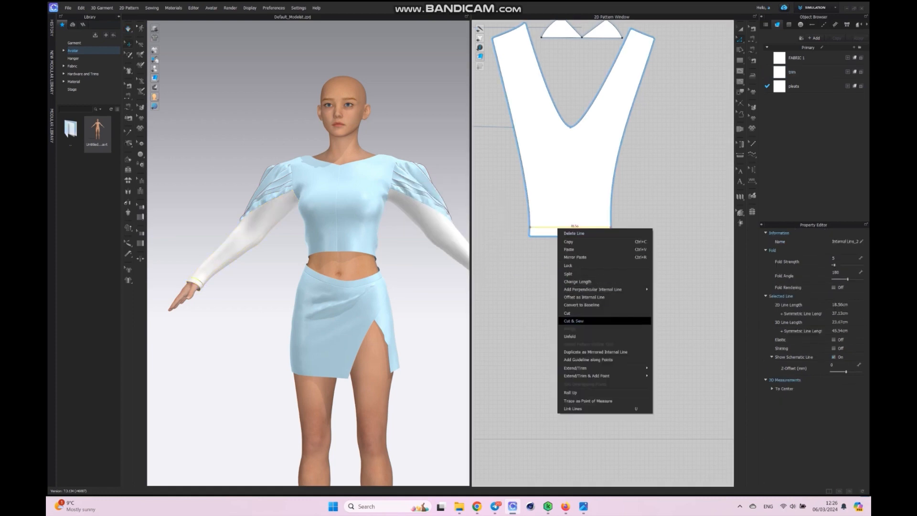
click(602, 321)
Draw a curved internal line about 45 cm long near each side edge of the lower sleeve, from the top edge to the hem.
click(739, 71)
click(769, 71)
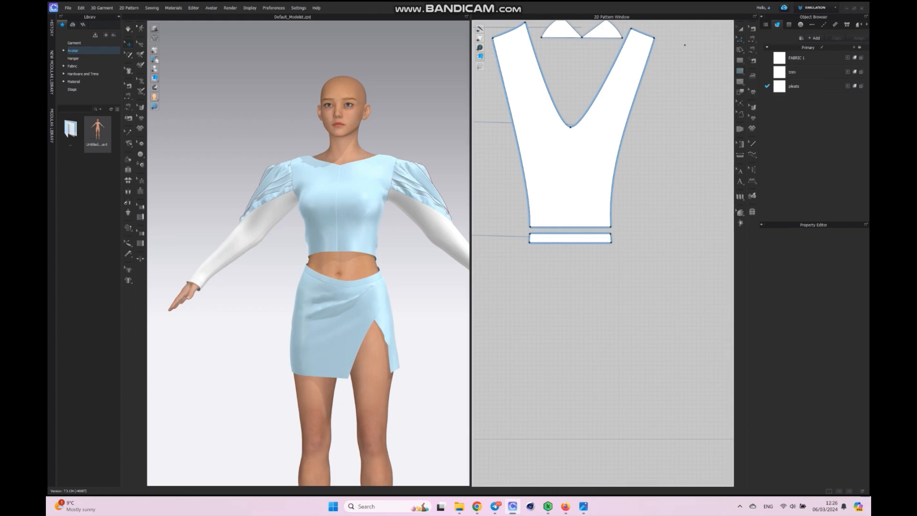
click(649, 37)
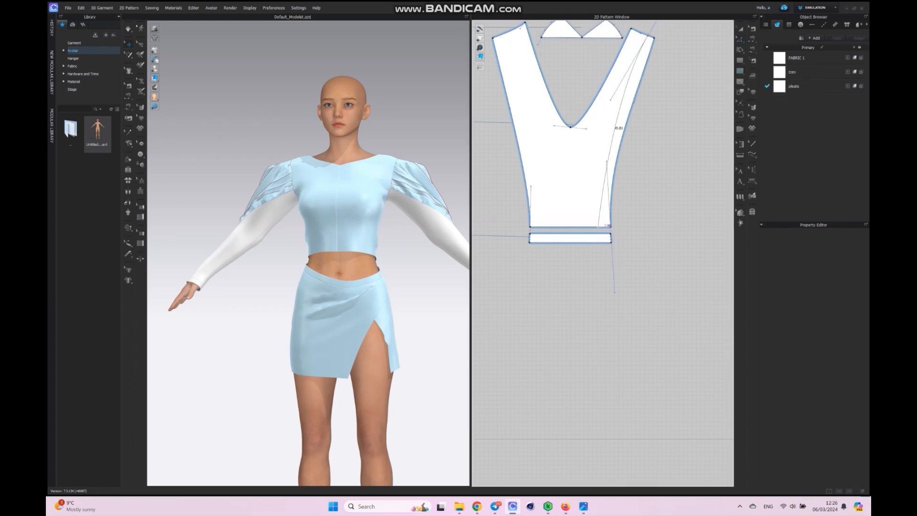
double_click(598, 227)
right_drag(363, 310, 422, 330)
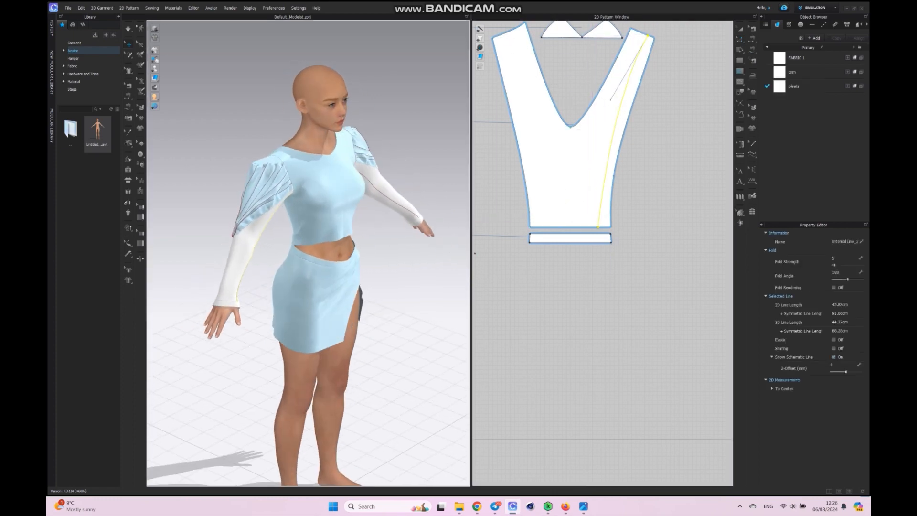
scroll(598, 174, down, 3)
scroll(556, 129, up, 3)
scroll(555, 88, down, 2)
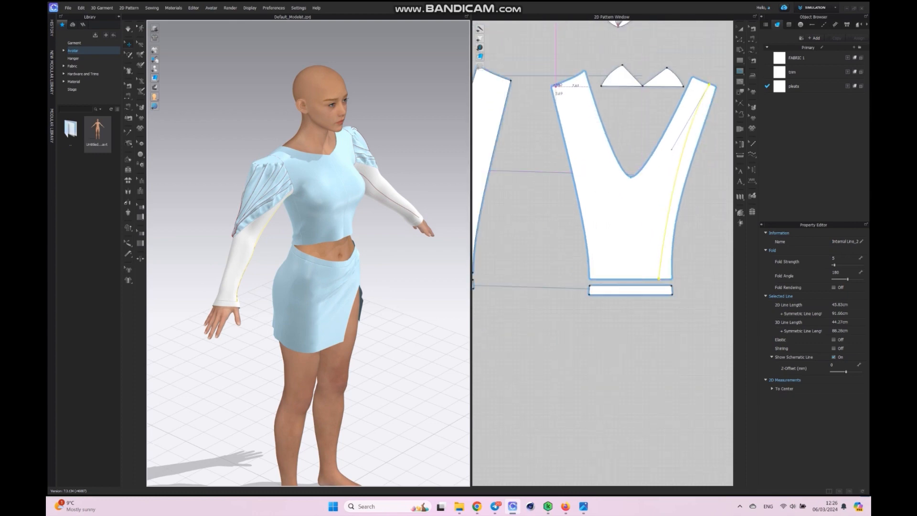
scroll(559, 84, up, 5)
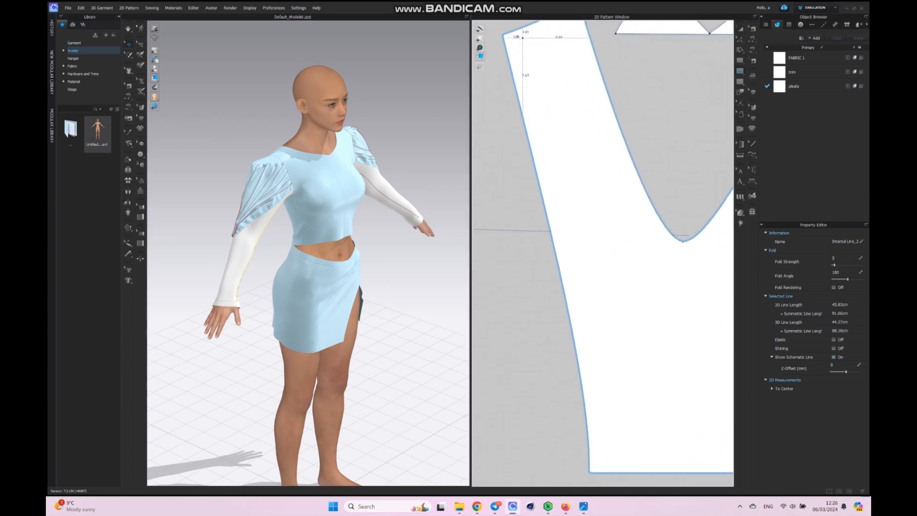
scroll(520, 95, down, 2)
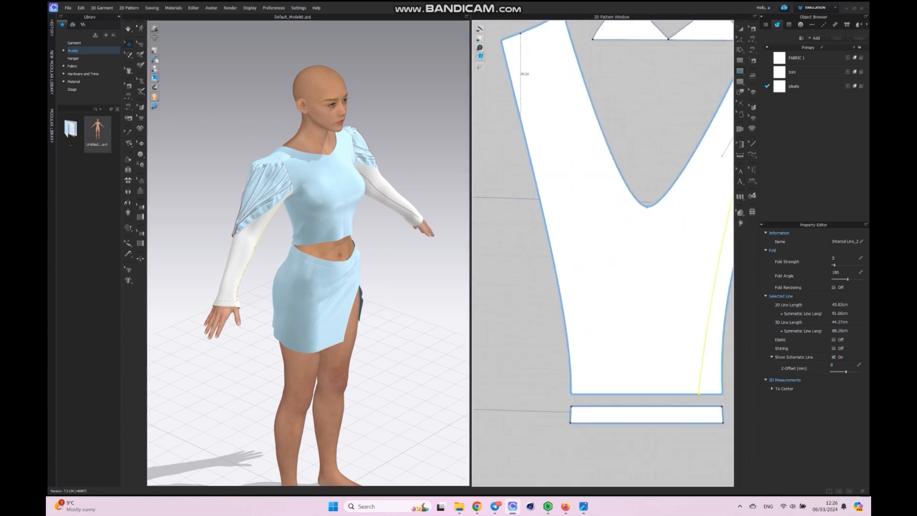
double_click(590, 394)
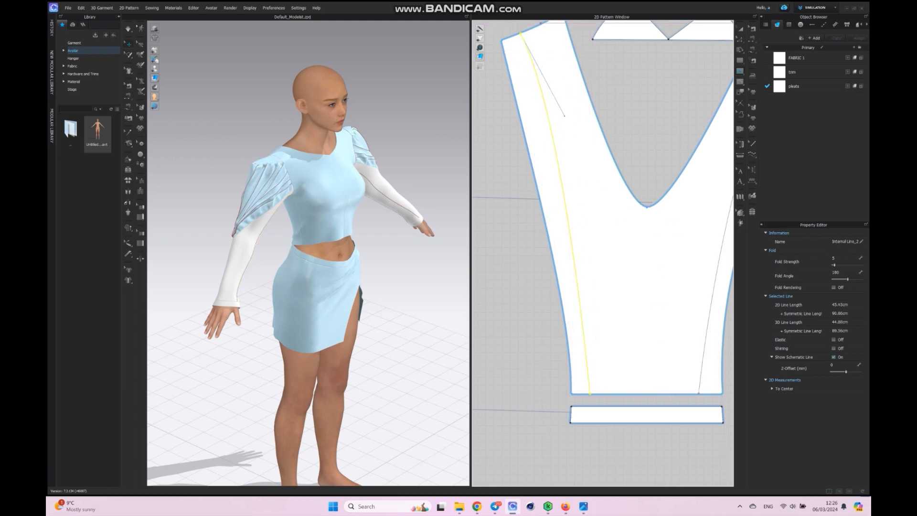
Draw a second curved internal line about 47 cm long on each side of the lower sleeve, further inward from top edge to hem.
drag(540, 24, 602, 226)
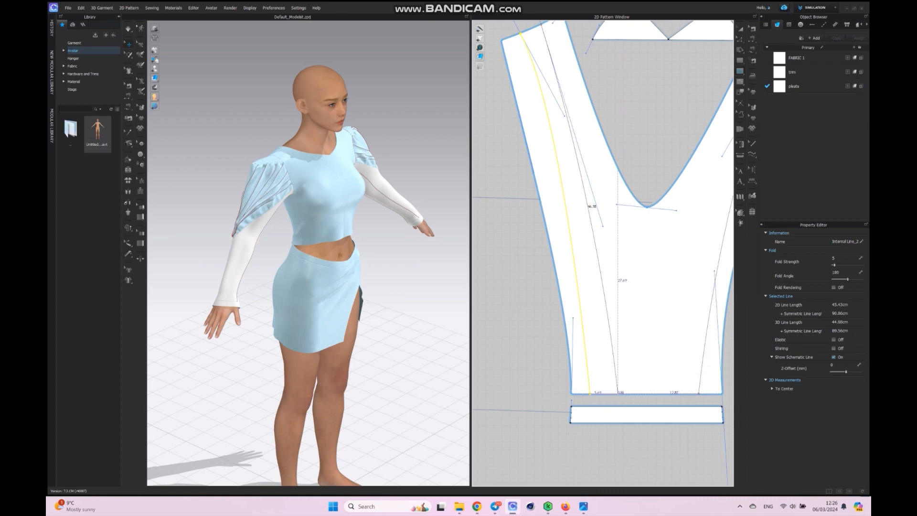
double_click(618, 394)
right_drag(425, 329, 205, 306)
key(2)
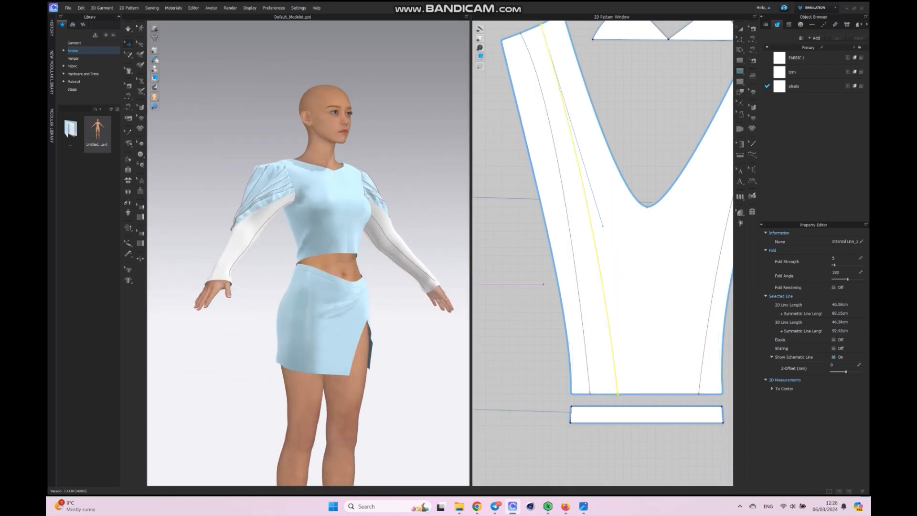
middle_drag(719, 88, 633, 112)
click(687, 53)
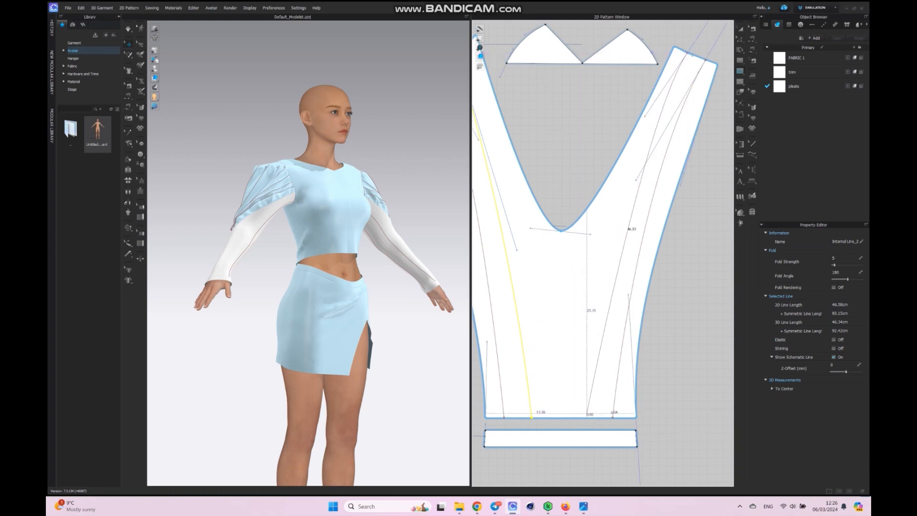
click(588, 417)
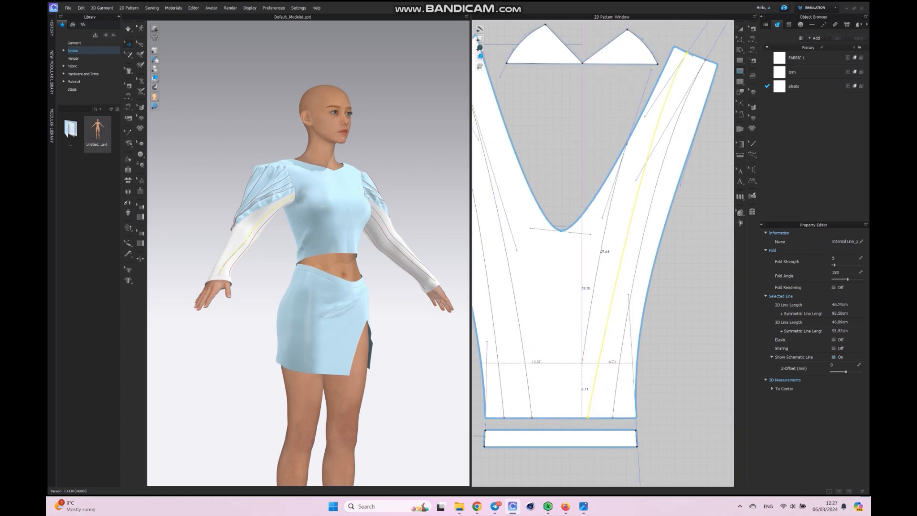
Draw internal lines about 35 cm long from both V-opening edges to the sleeve hem, plus a vertical one about 23 cm from its lowest point.
double_click(566, 417)
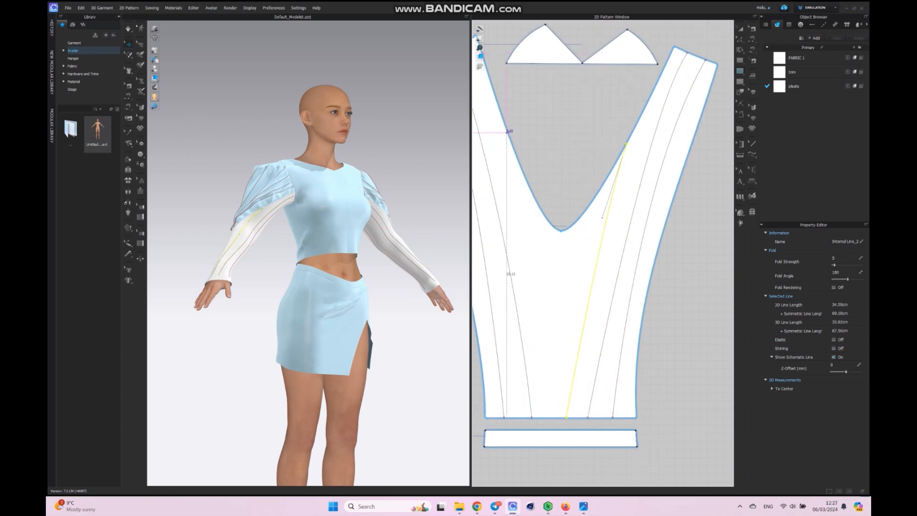
click(509, 131)
double_click(553, 417)
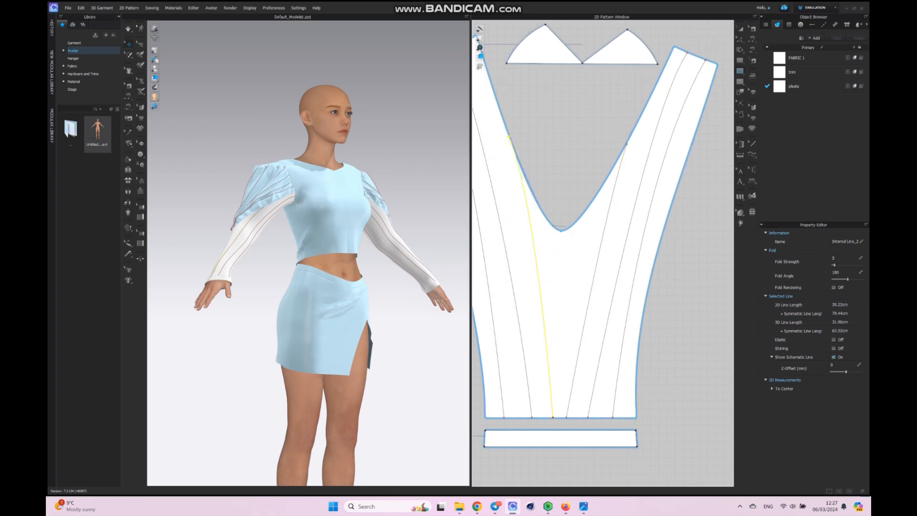
right_drag(406, 287, 281, 286)
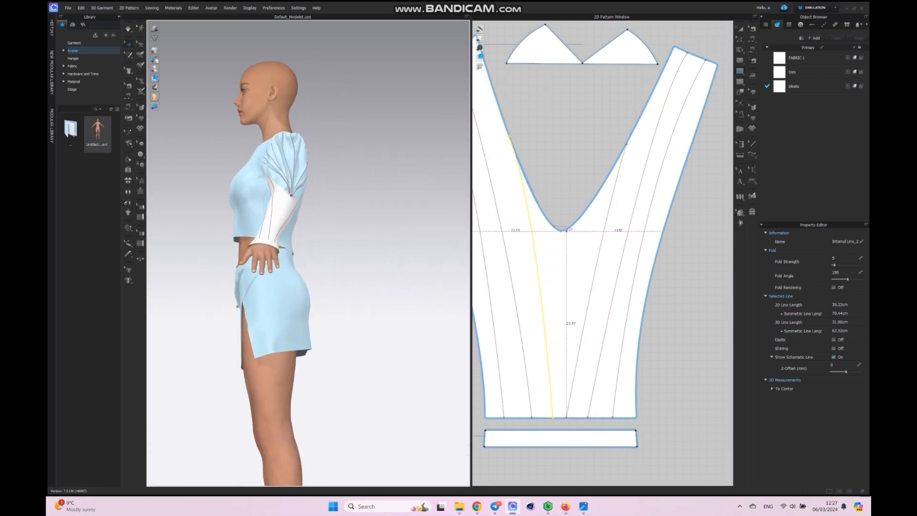
click(561, 231)
double_click(560, 416)
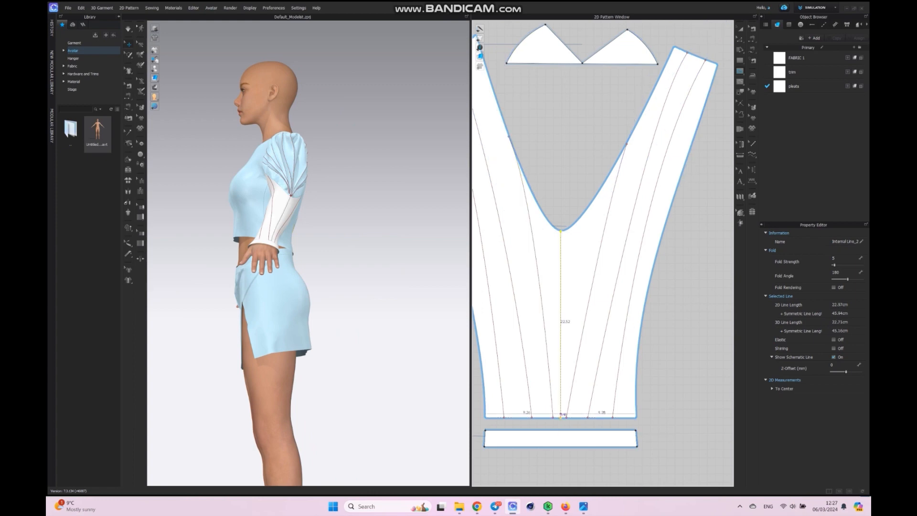
Move the lower ends of the internal lines along the sleeve hem to space them more evenly.
middle_drag(562, 413, 577, 301)
scroll(580, 296, up, 4)
click(740, 40)
scroll(580, 296, down, 2)
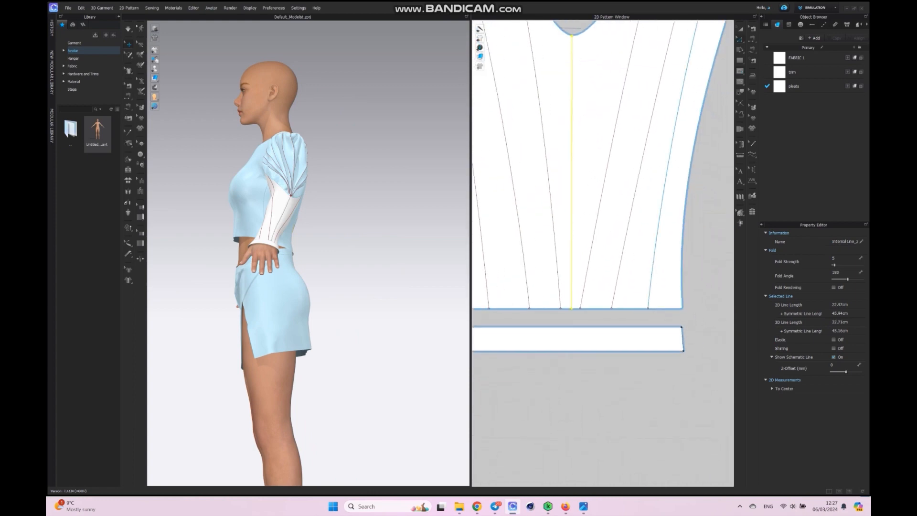
mouse_move(648, 308)
mouse_down()
mouse_move(658, 308)
mouse_move(633, 309)
mouse_up()
drag(580, 308, 551, 309)
middle_drag(550, 304, 626, 301)
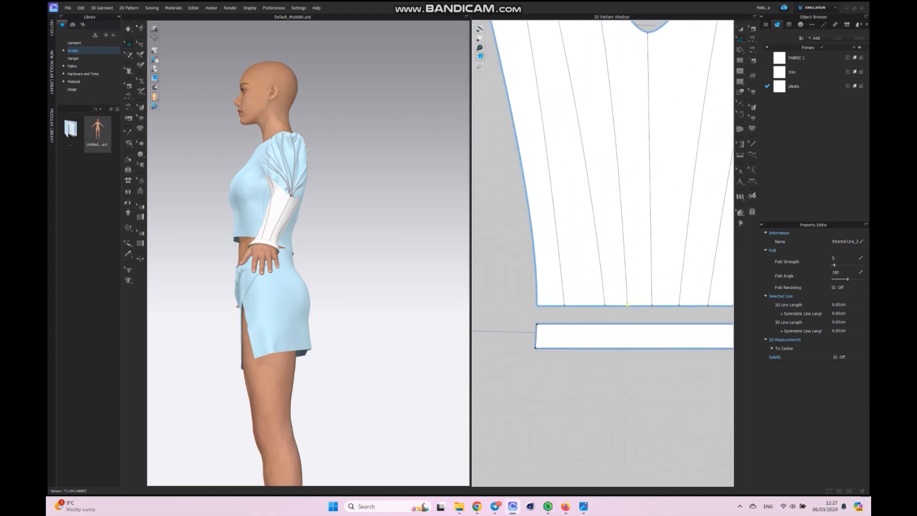
drag(605, 306, 594, 306)
right_drag(305, 315, 378, 301)
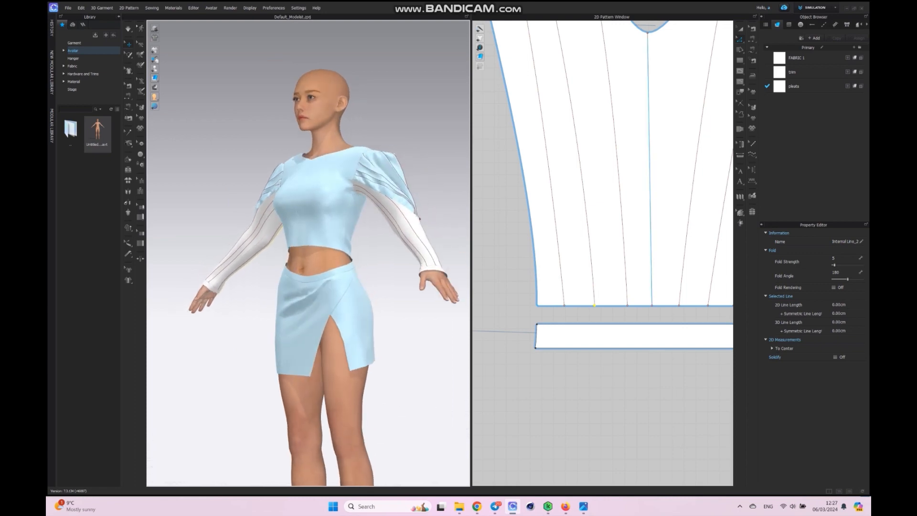
Offset all seven lower sleeve lines as internal lines, once each to one side, at a distance of 0.7 cm.
middle_drag(649, 115, 601, 109)
shift+click(703, 143)
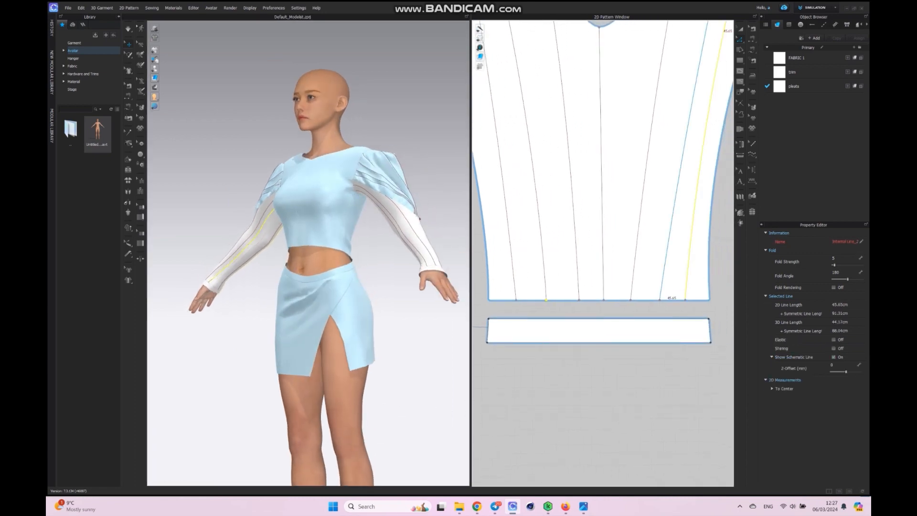
shift+click(660, 291)
shift+click(632, 294)
shift+click(604, 293)
shift+click(579, 293)
shift+click(545, 292)
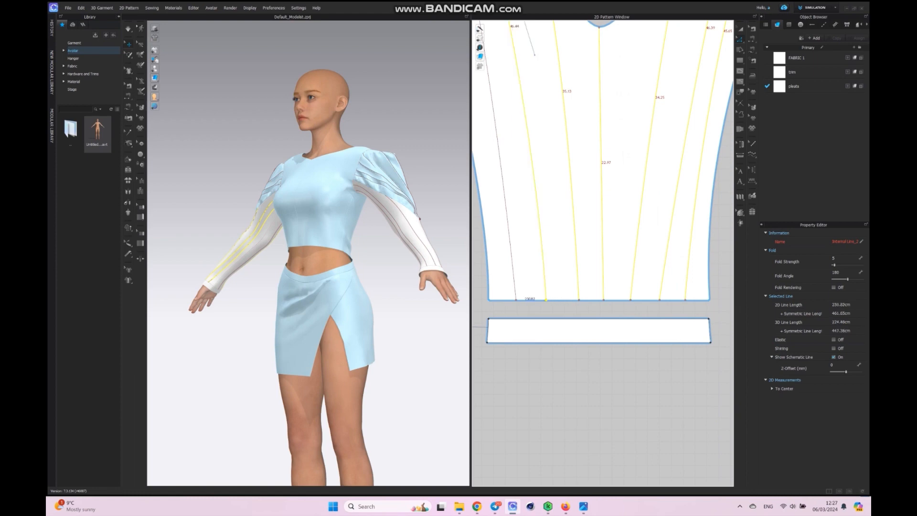
shift+click(513, 282)
right_click(514, 285)
click(559, 369)
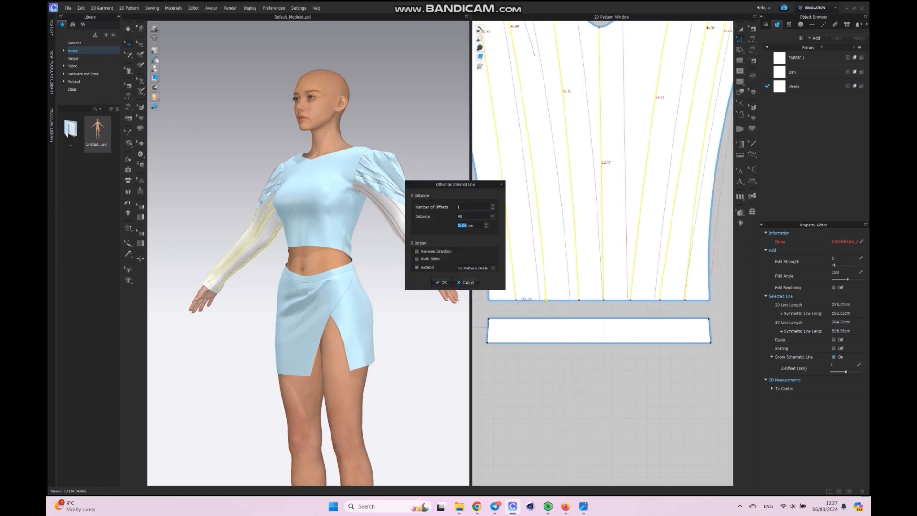
click(487, 223)
click(486, 227)
click(486, 227)
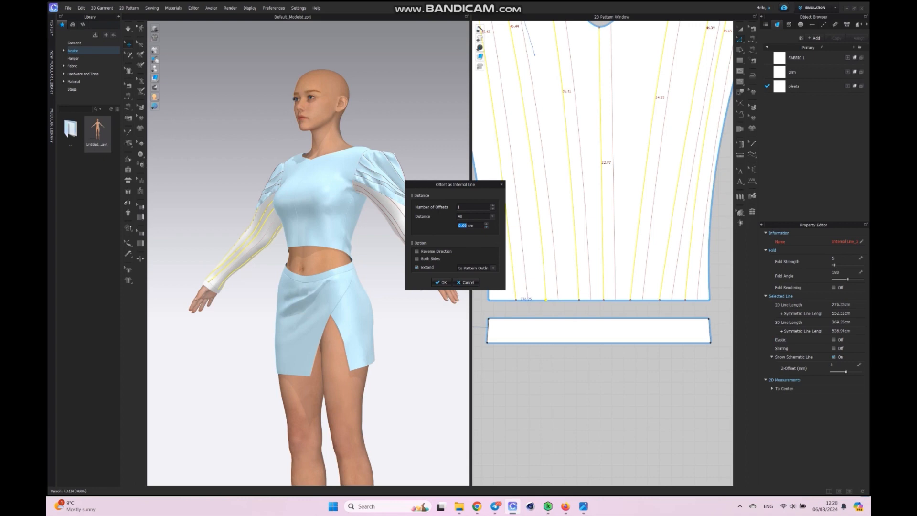
text(76)
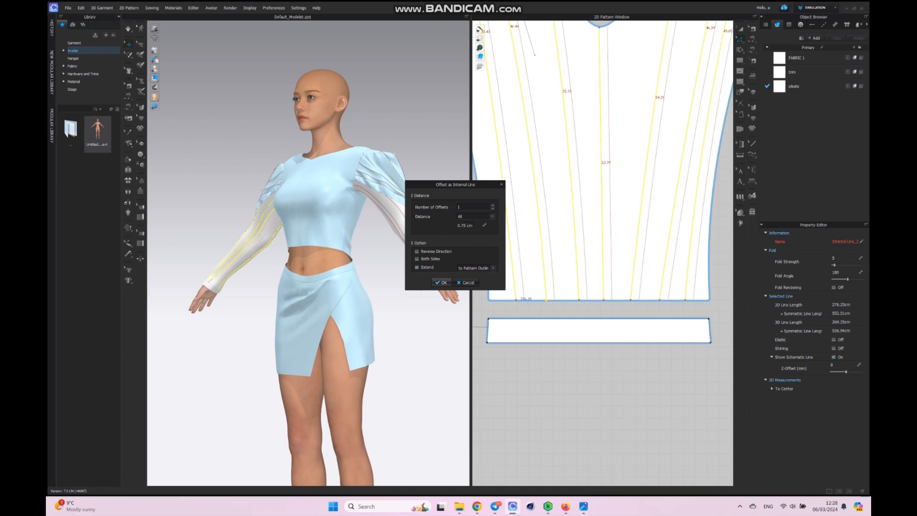
key(Return)
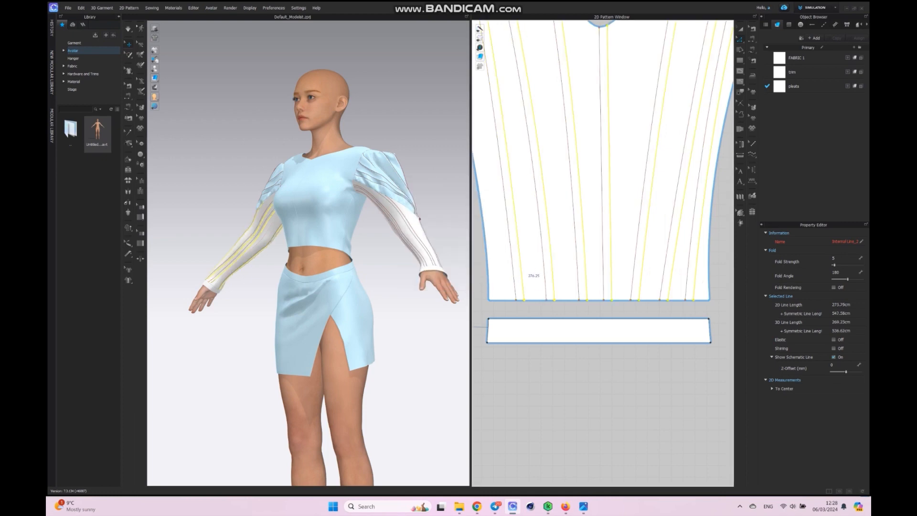
Cut and sew the lower sleeve along all the original and offset internal lines to separate it into panels and narrow strips.
shift+click(514, 286)
shift+click(545, 287)
shift+click(578, 287)
shift+click(603, 281)
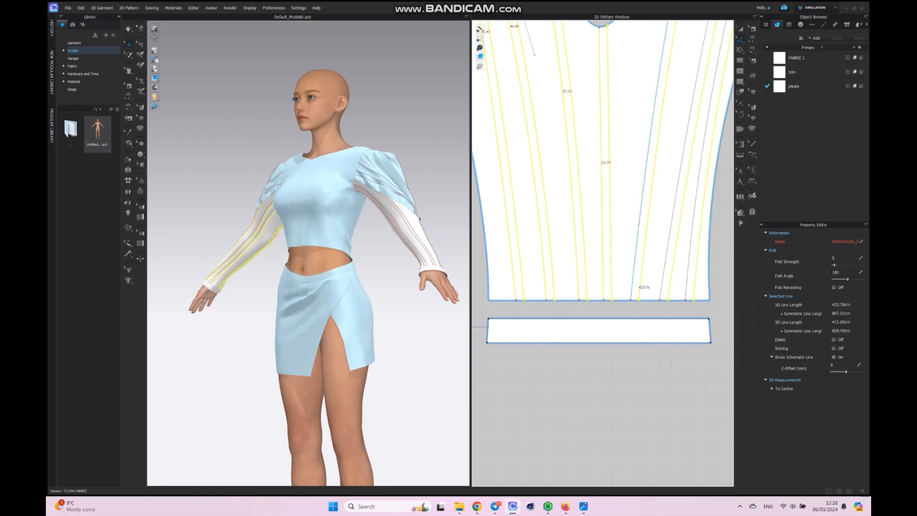
shift+click(633, 283)
shift+click(662, 283)
shift+click(687, 283)
right_click(688, 275)
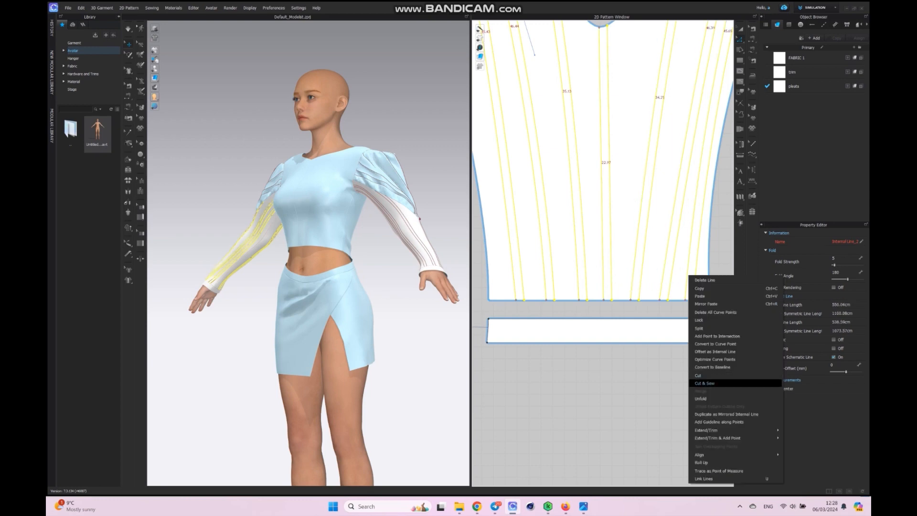
click(705, 383)
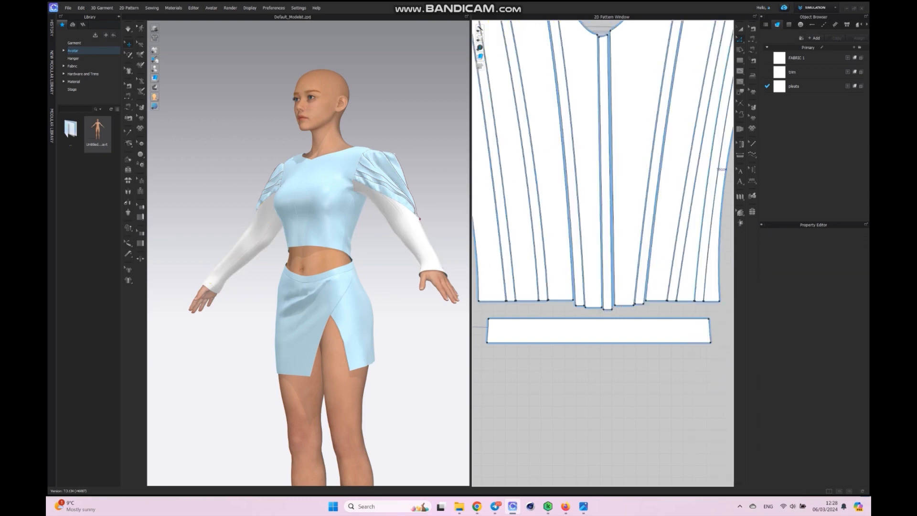
Select all the narrow strips of the lower sleeve and briefly simulate the garment.
scroll(637, 140, down, 5)
click(642, 202)
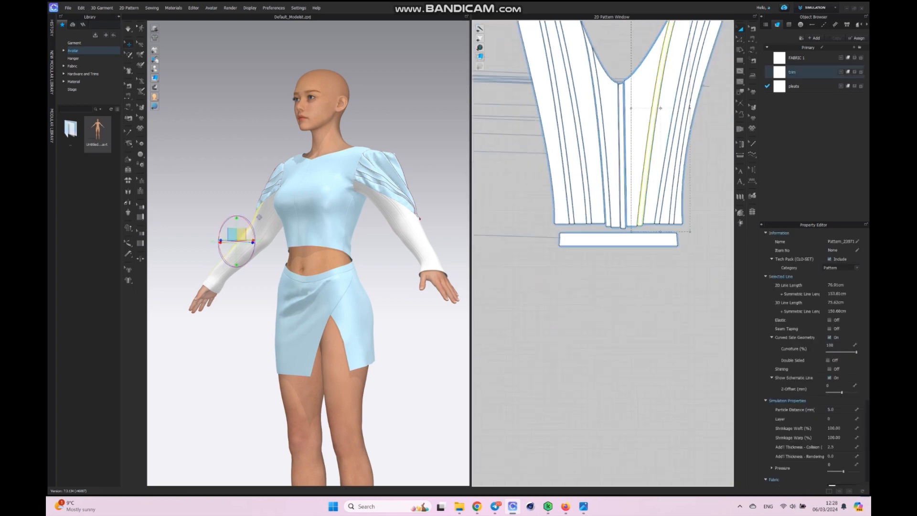
scroll(642, 202, up, 4)
shift+click(697, 203)
shift+click(674, 206)
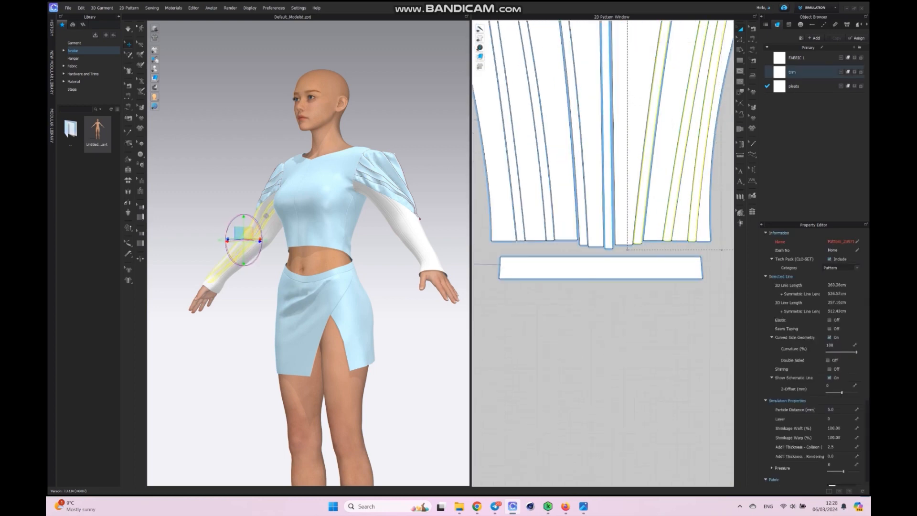
shift+click(608, 206)
shift+click(579, 206)
shift+click(548, 206)
shift+click(519, 205)
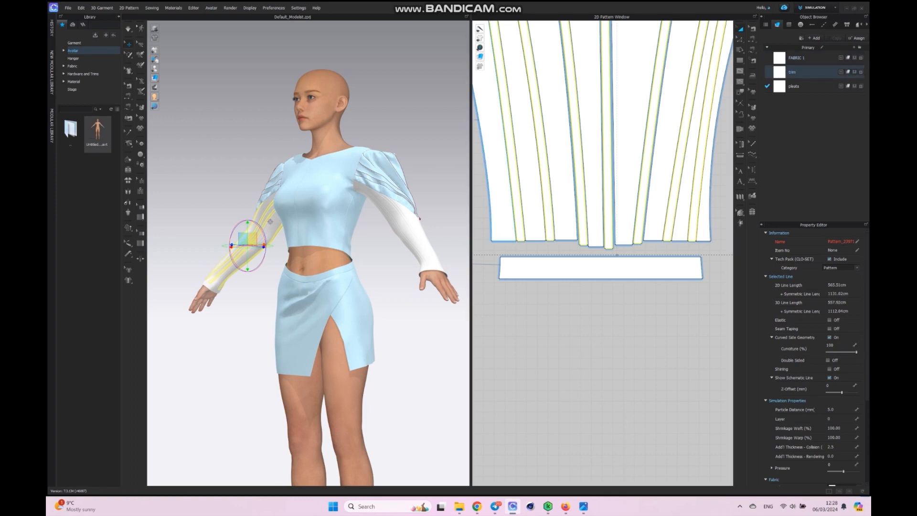
key(space)
key(space)
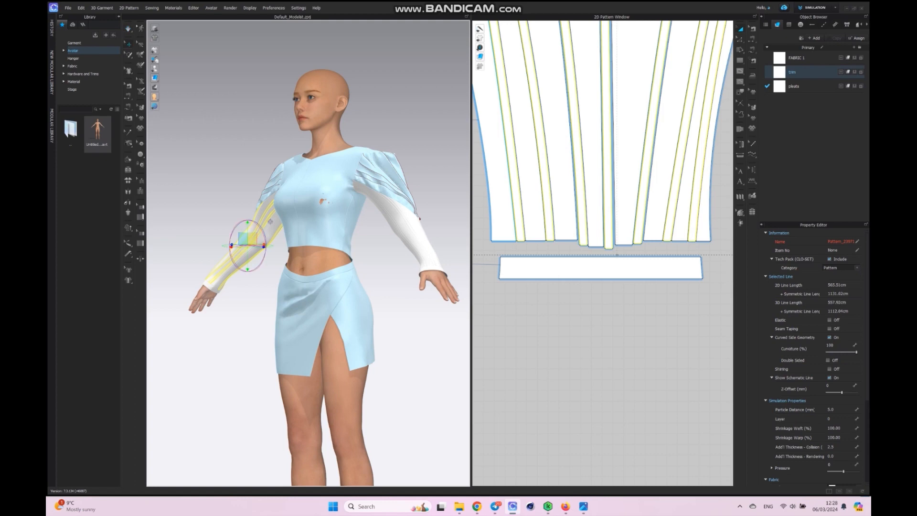
Unfreeze both front bodice panels.
right_drag(267, 382, 325, 382)
scroll(616, 253, down, 10)
click(513, 198)
shift+click(489, 199)
right_click(499, 198)
click(521, 223)
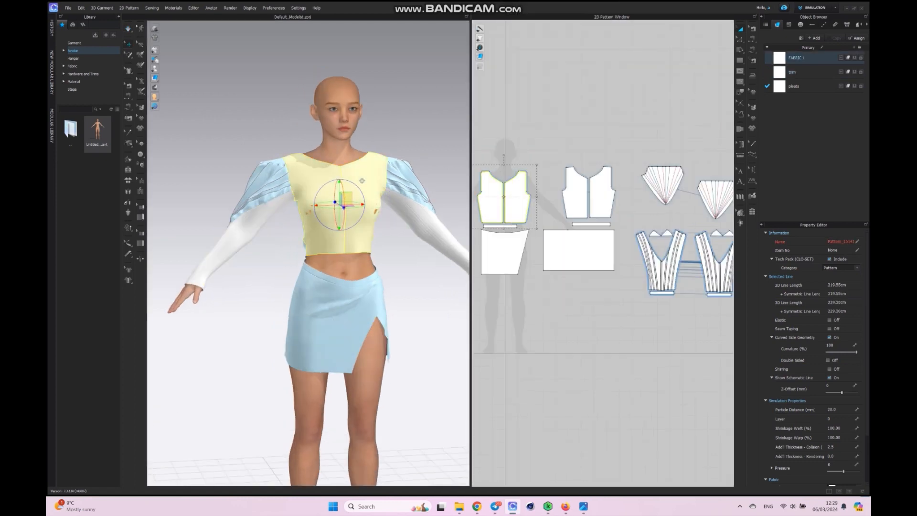
Raise the centre point of the back bodice neckline and reshape its curve into a shallow scoop.
middle_drag(542, 227, 579, 313)
scroll(580, 313, up, 5)
click(739, 39)
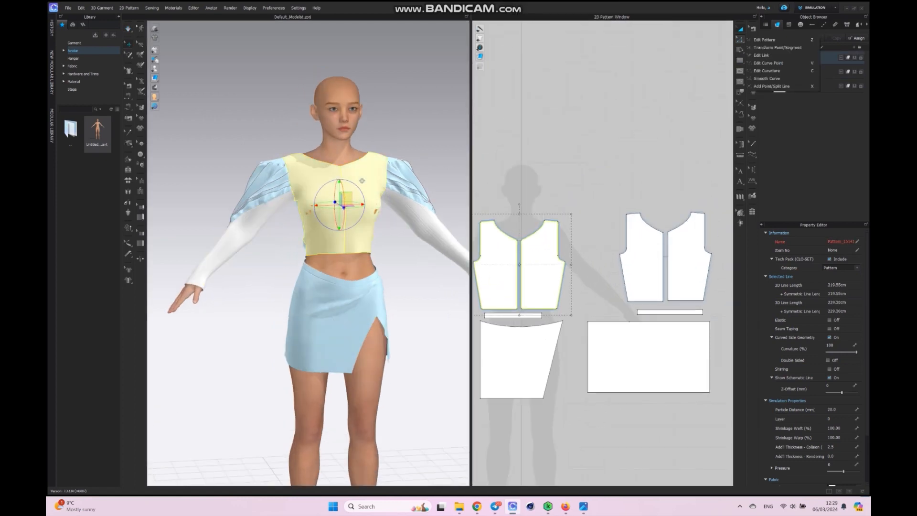
click(764, 40)
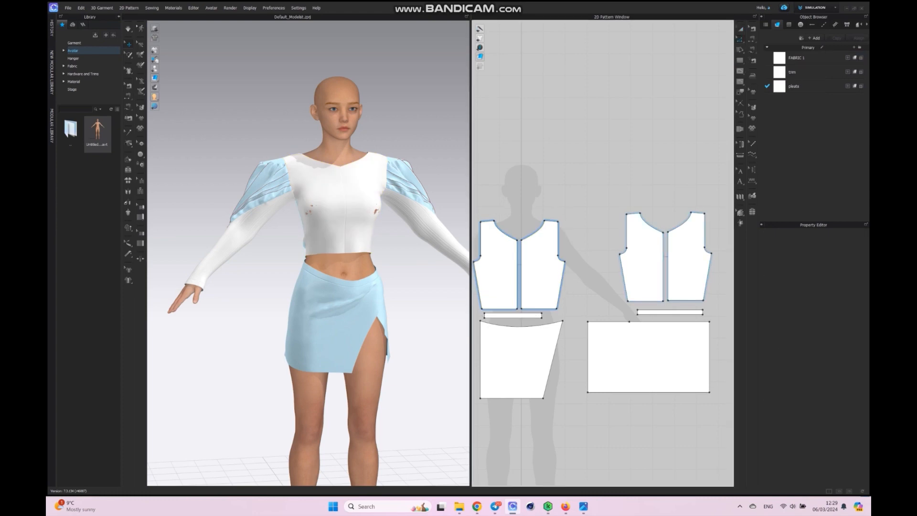
click(382, 182)
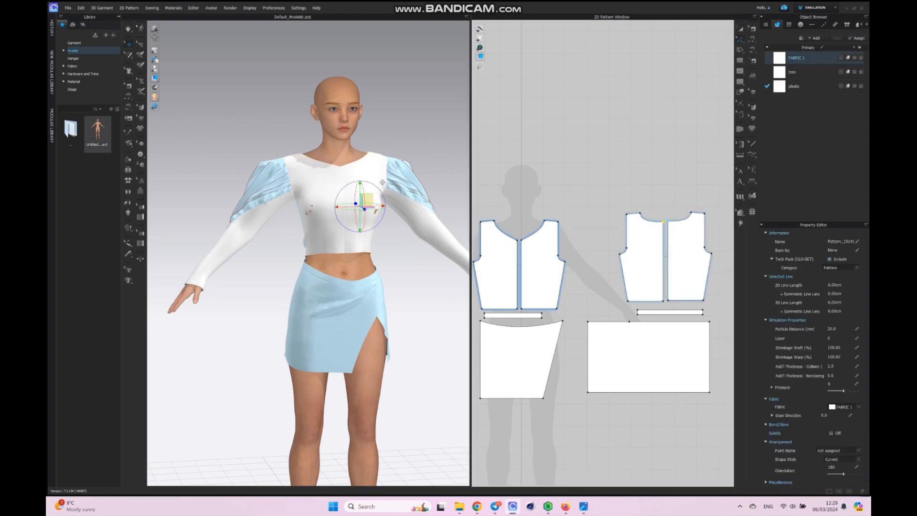
click(651, 221)
mouse_move(663, 222)
mouse_down()
mouse_move(664, 213)
mouse_move(646, 225)
mouse_up()
click(652, 217)
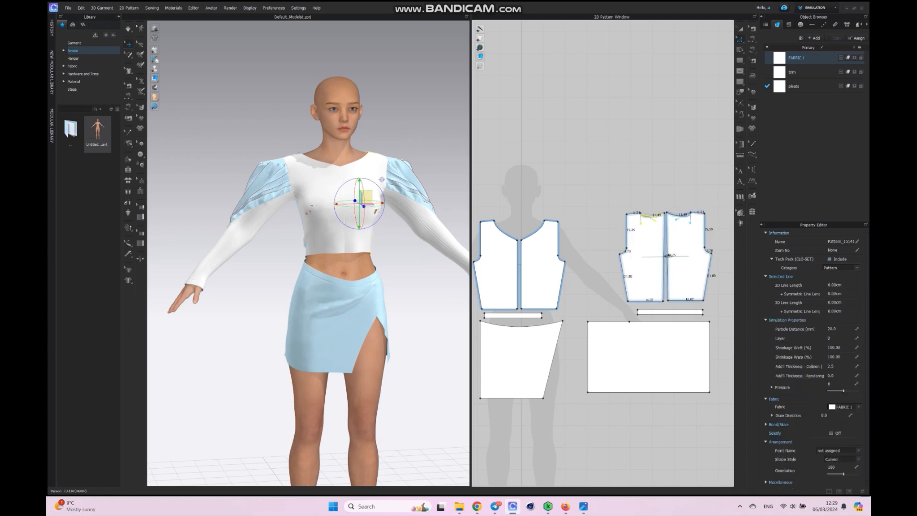
Raise the centre point of the front bodice neckline to the base of the neck, flatten its curve and simulate.
scroll(663, 210, up, 5)
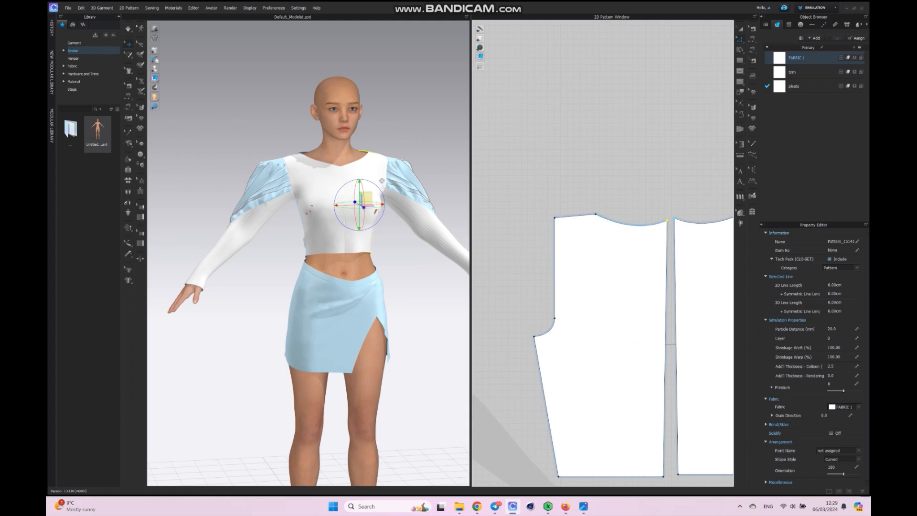
middle_drag(492, 296, 731, 281)
middle_drag(564, 291, 669, 281)
drag(579, 248, 579, 190)
click(640, 202)
drag(646, 221, 581, 197)
key(space)
double_click(582, 220)
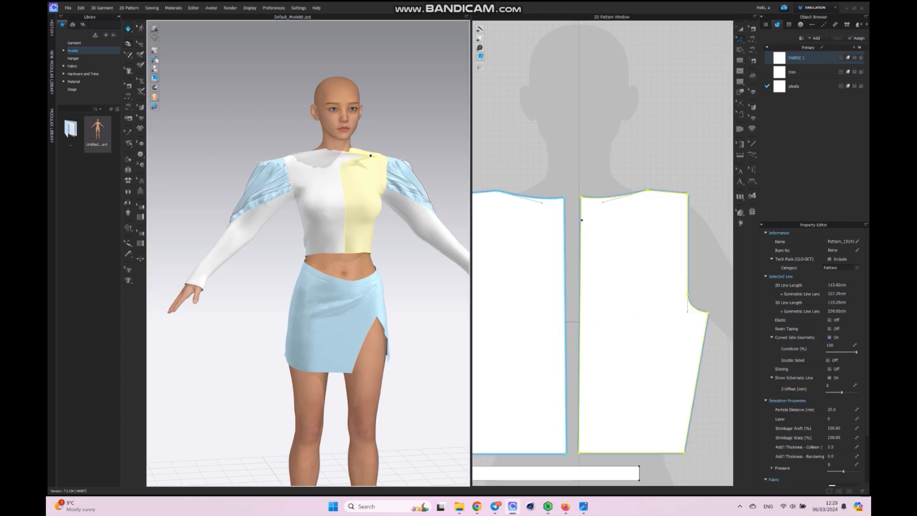
Unfreeze both back bodice panels.
right_drag(229, 202, 157, 208)
middle_drag(621, 287, 572, 291)
middle_drag(669, 287, 527, 293)
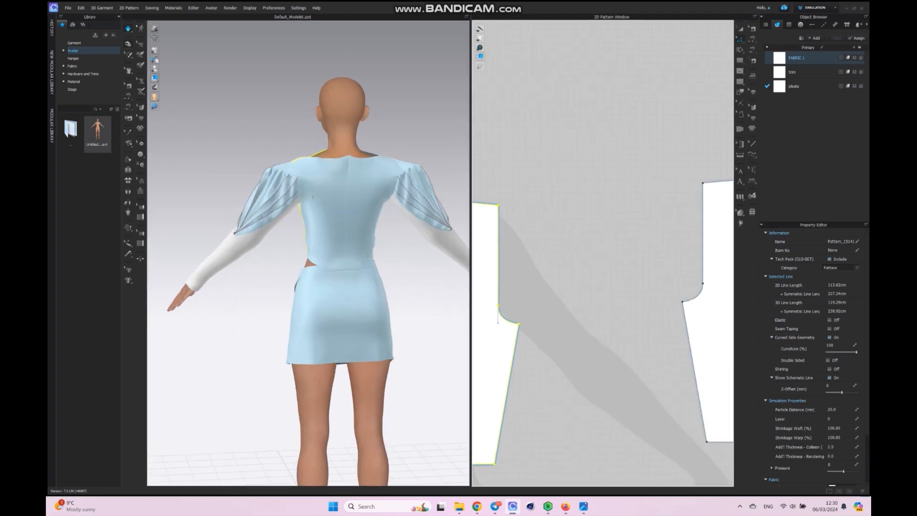
scroll(627, 193, down, 4)
middle_drag(627, 195, 520, 201)
click(575, 253)
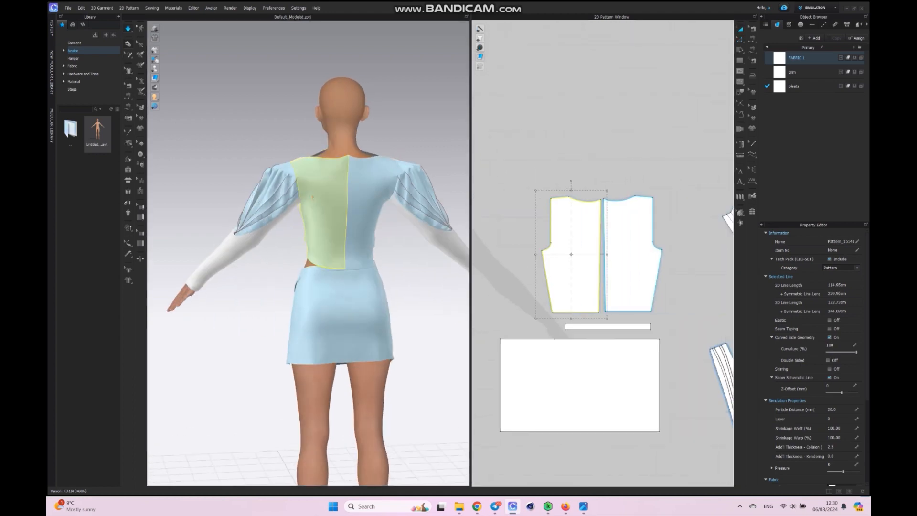
shift+click(642, 256)
right_click(652, 258)
click(671, 216)
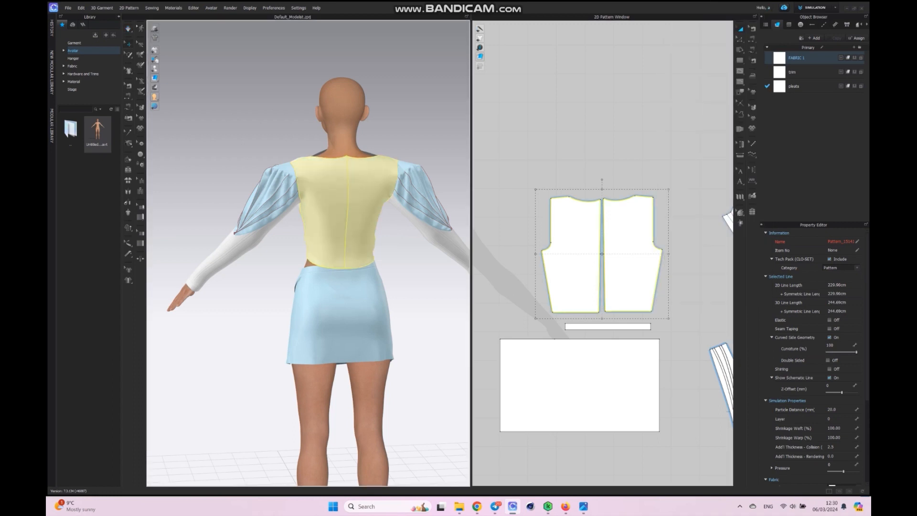
Refine the back neckline by adjusting its curve handles on the bodice panels.
click(739, 40)
scroll(602, 171, up, 5)
drag(609, 283, 609, 290)
click(565, 298)
drag(548, 311, 556, 302)
Draw a collar rectangle above the back bodice and splay its upper corners into a trapezoid with a lower edge about 23 cm long.
scroll(581, 231, down, 5)
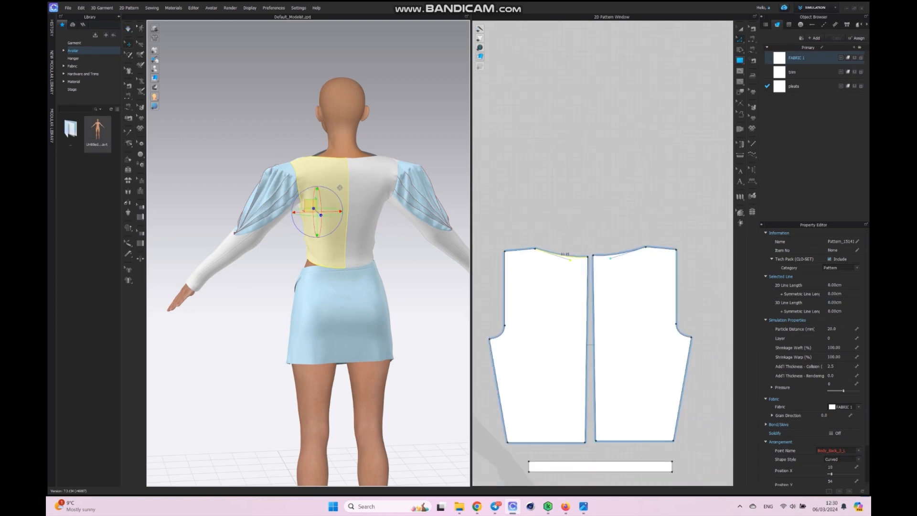
mouse_move(567, 228)
mouse_down()
mouse_move(539, 229)
mouse_move(553, 219)
mouse_up()
drag(635, 208, 648, 209)
drag(523, 208, 511, 208)
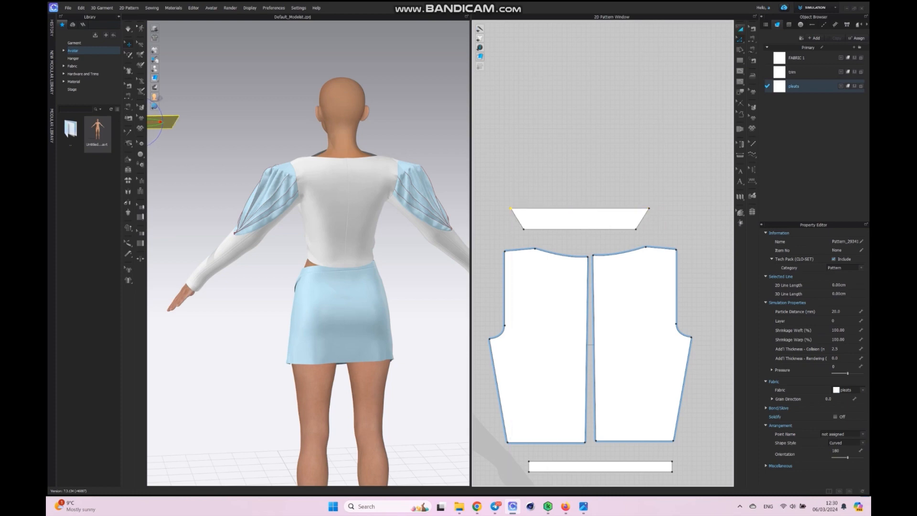
Copy the trapezoid collar piece and paste the duplicate above the front bodice.
click(740, 29)
click(604, 216)
right_click(604, 215)
click(616, 253)
middle_drag(616, 252, 860, 250)
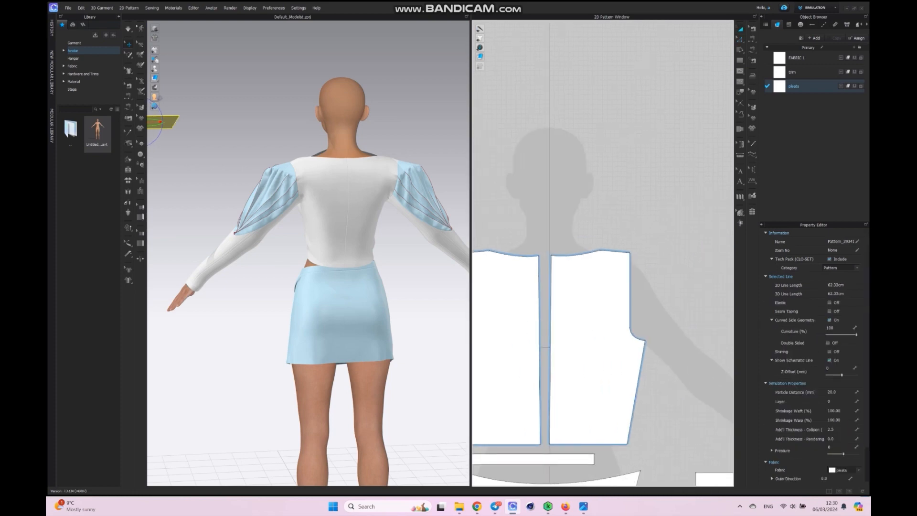
right_click(552, 219)
click(559, 232)
Place the back collar piece at the avatar's rear neck arrangement point and the front collar piece at the front neck point.
click(173, 68)
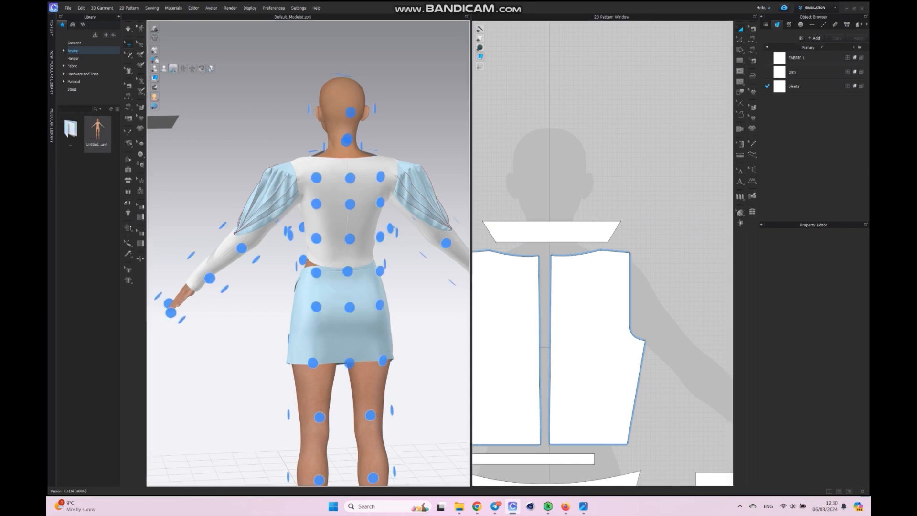
scroll(636, 216, down, 5)
click(704, 212)
click(347, 140)
key(2)
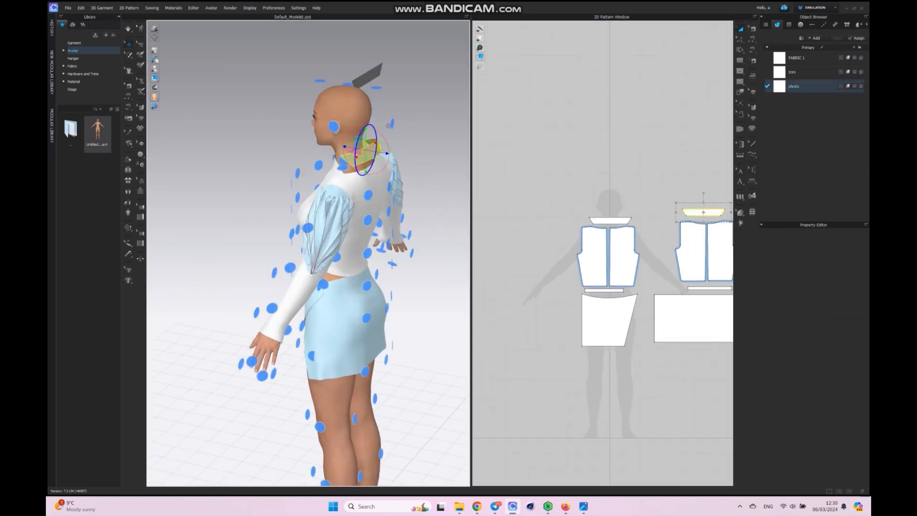
click(610, 220)
click(342, 152)
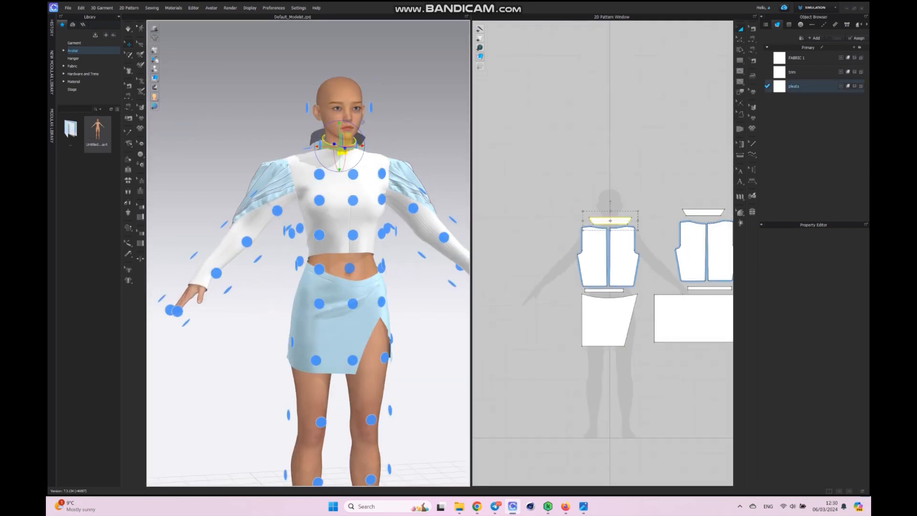
Sew the front collar's lower edge to both front neckline edges of the bodice.
click(752, 39)
scroll(635, 217, up, 5)
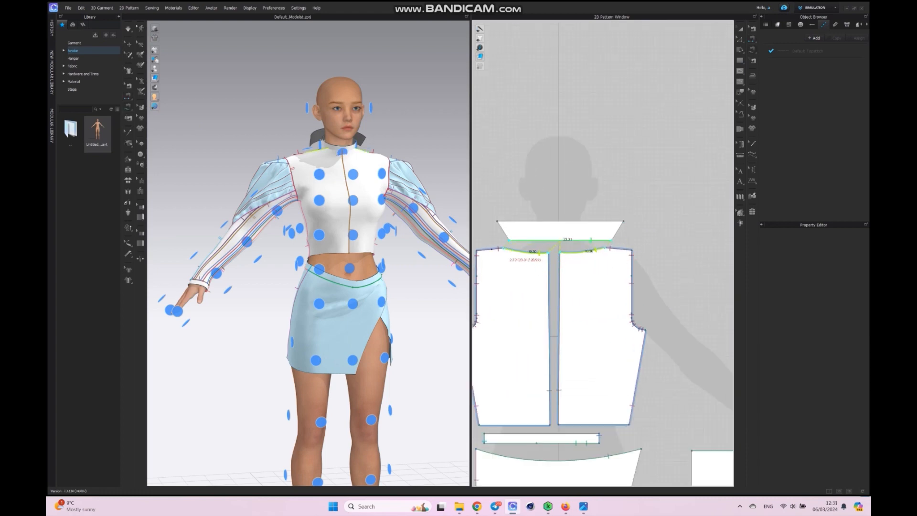
click(520, 250)
middle_drag(627, 198, 458, 183)
middle_drag(577, 190, 520, 189)
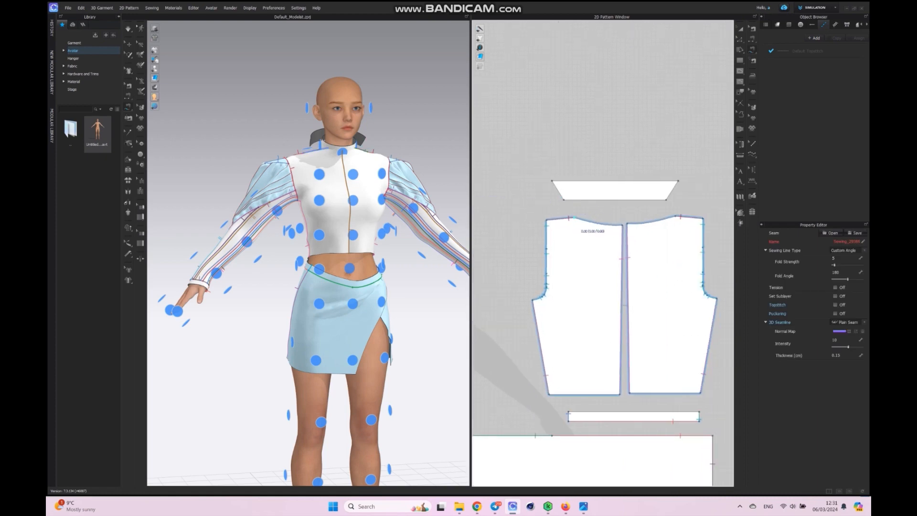
click(564, 200)
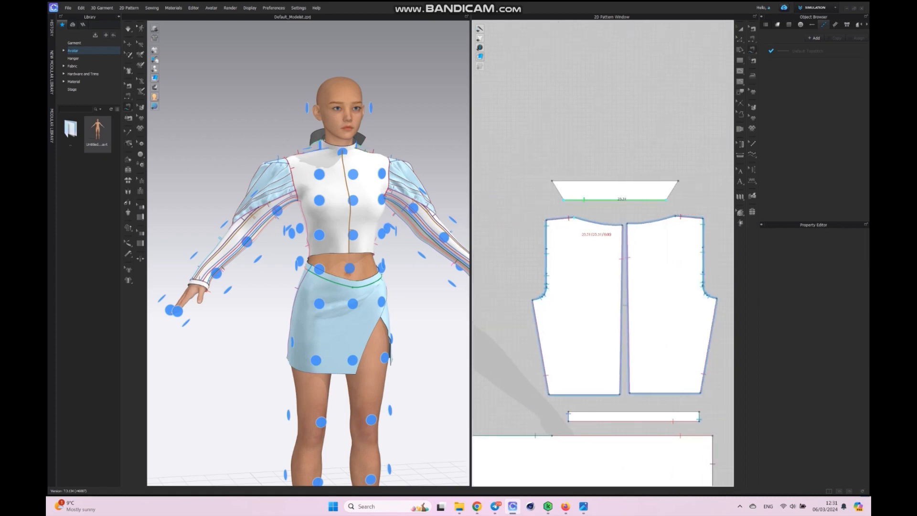
click(574, 218)
click(622, 224)
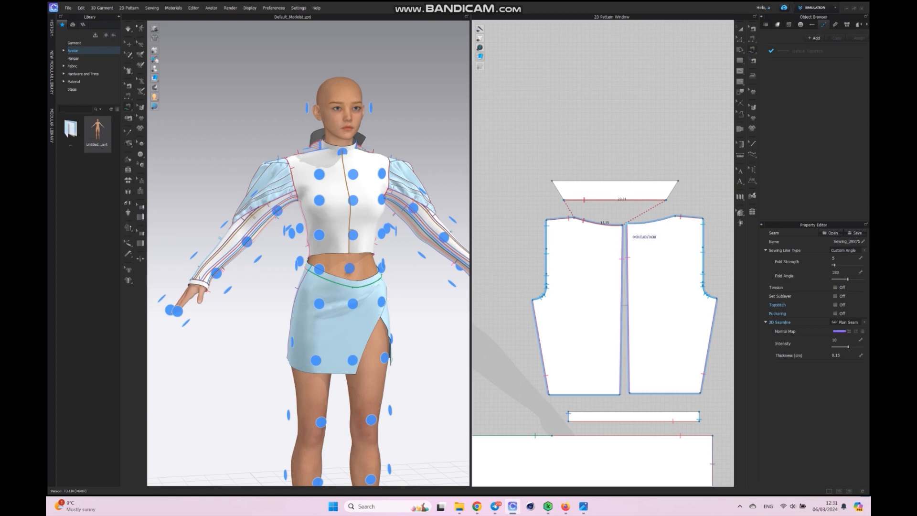
key(ctrl+z)
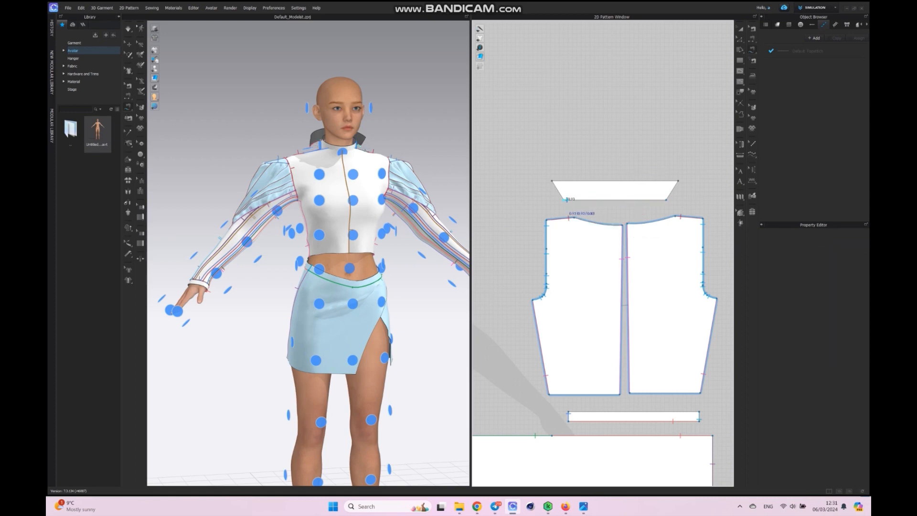
Sew the back collar's lower edge to both back neckline edges in one seam and simulate the garment.
click(564, 200)
click(573, 219)
shift+click(676, 217)
key(space)
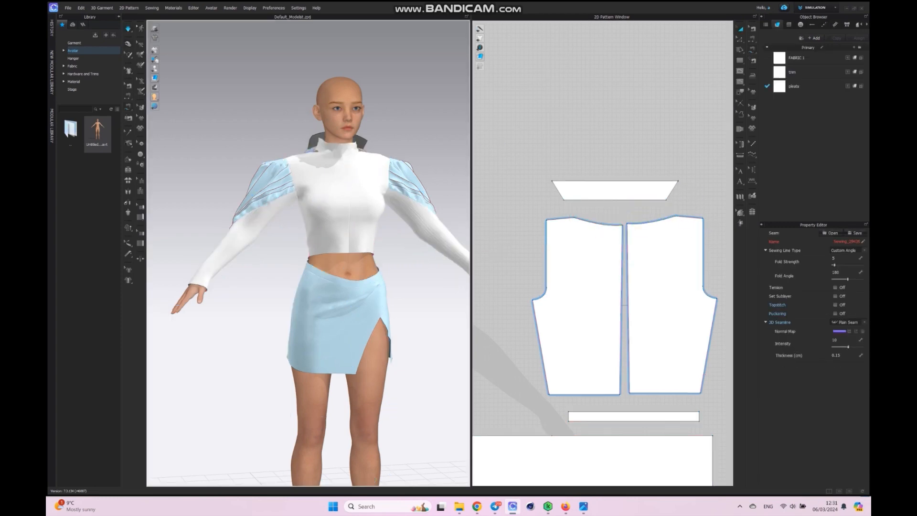
right_drag(306, 305, 306, 332)
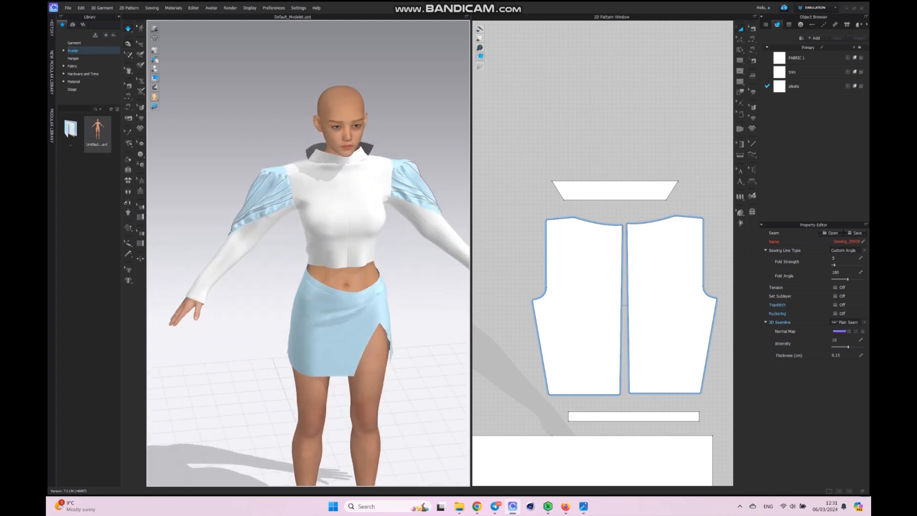
Sew the side edges of the front and back collar pieces together on both sides of the neck and simulate.
click(752, 40)
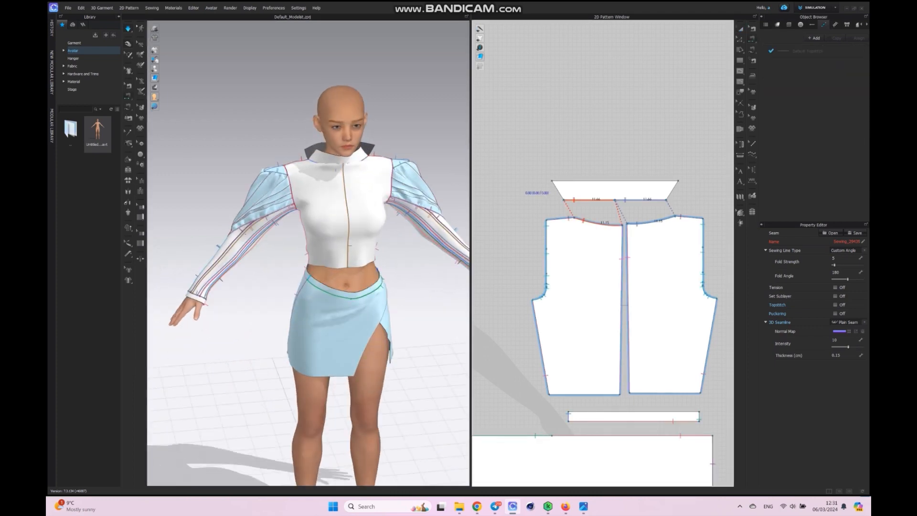
scroll(519, 179, down, 3)
click(543, 185)
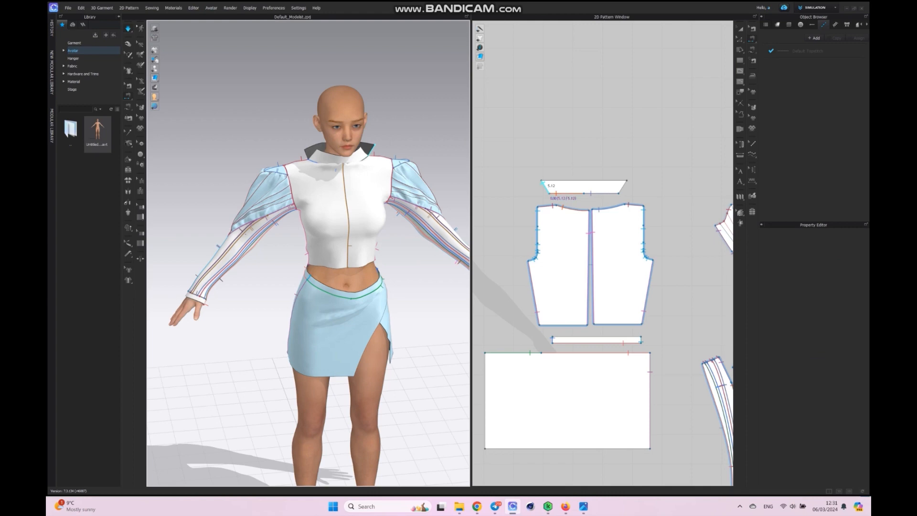
right_drag(399, 158, 351, 194)
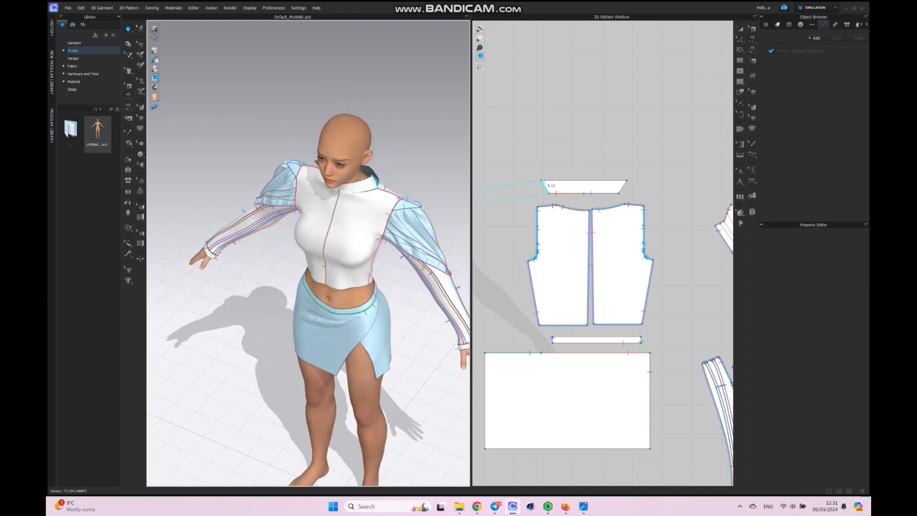
click(375, 182)
middle_drag(512, 154, 628, 146)
scroll(690, 151, down, 3)
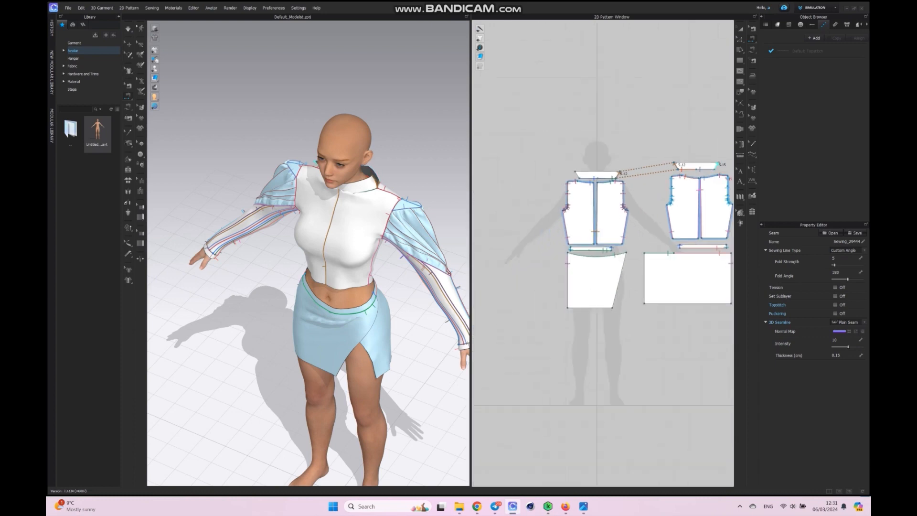
click(597, 176)
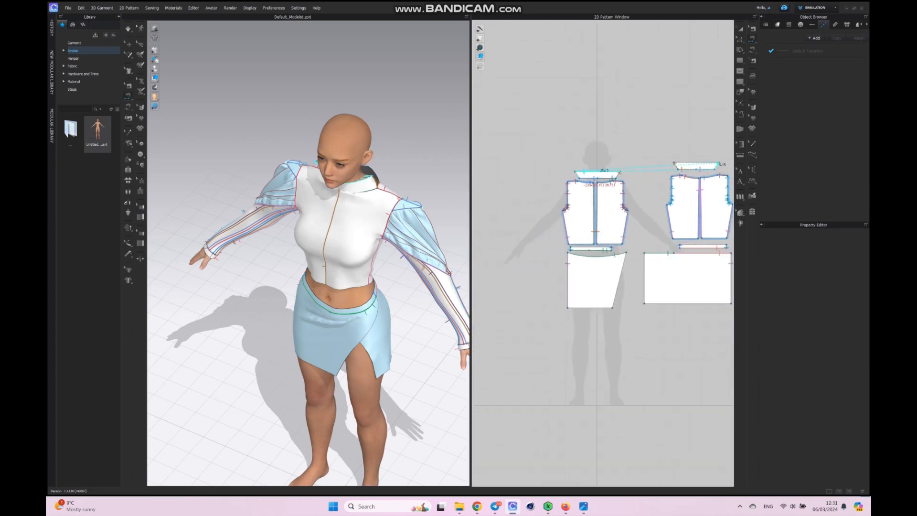
click(579, 178)
key(space)
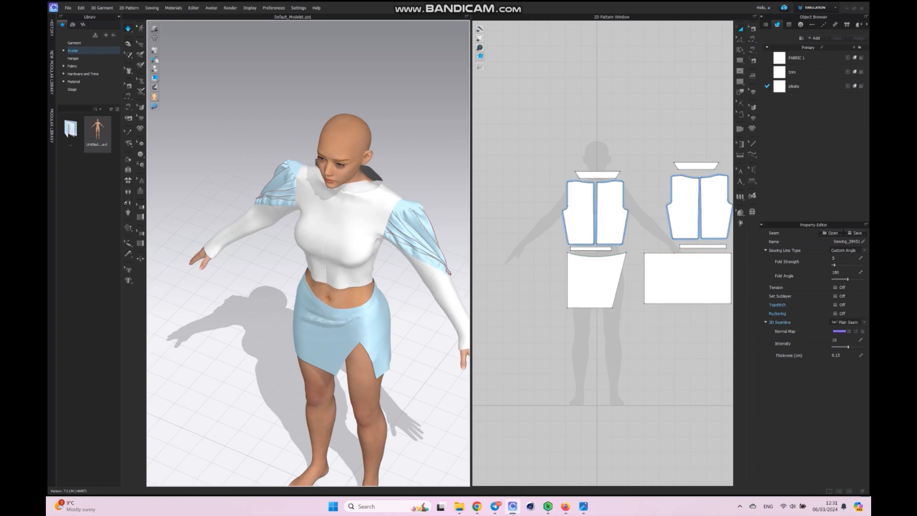
Lower the center-front neckline points of the two front bodice panels slightly, deepening the front neckline below the collar.
click(353, 187)
key(2)
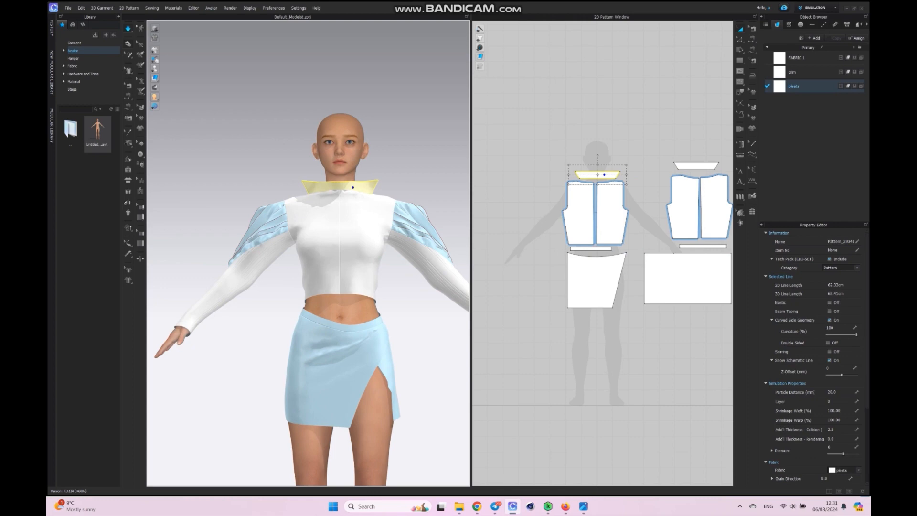
scroll(573, 163, down, 3)
scroll(573, 162, up, 9)
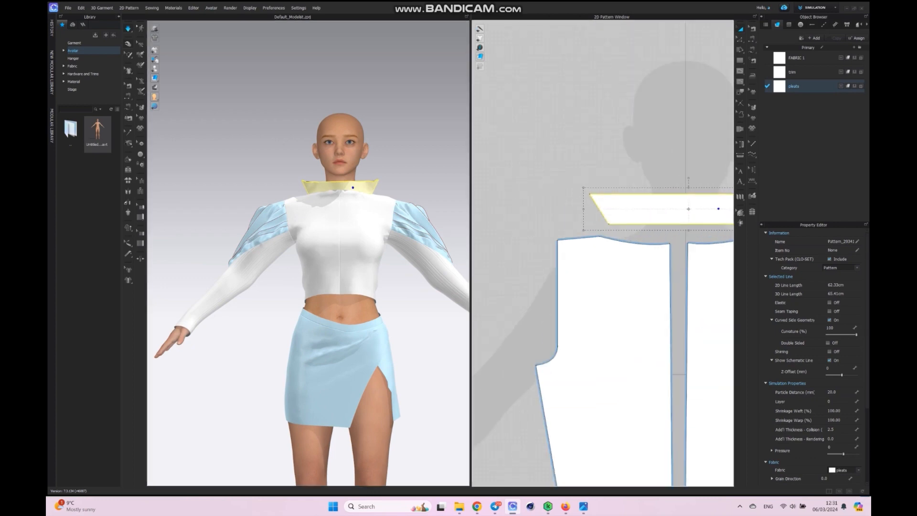
middle_drag(573, 163, 506, 155)
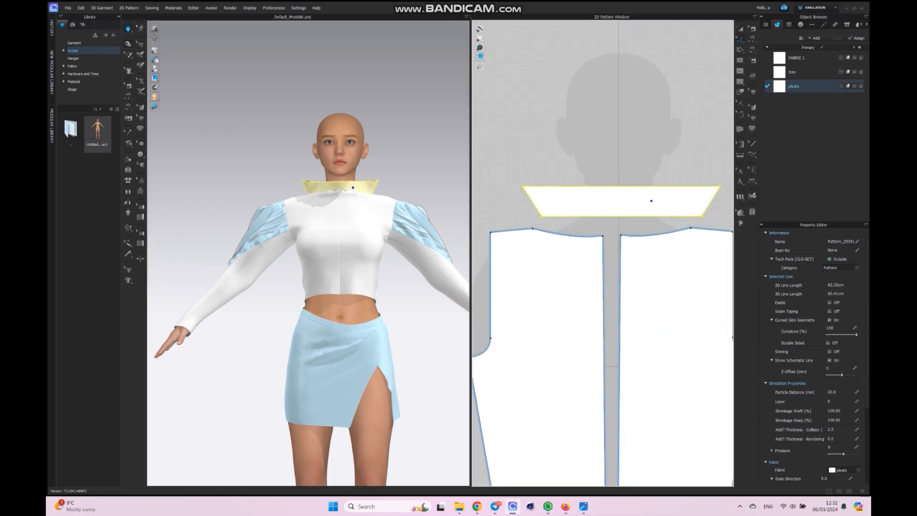
key(z)
click(579, 240)
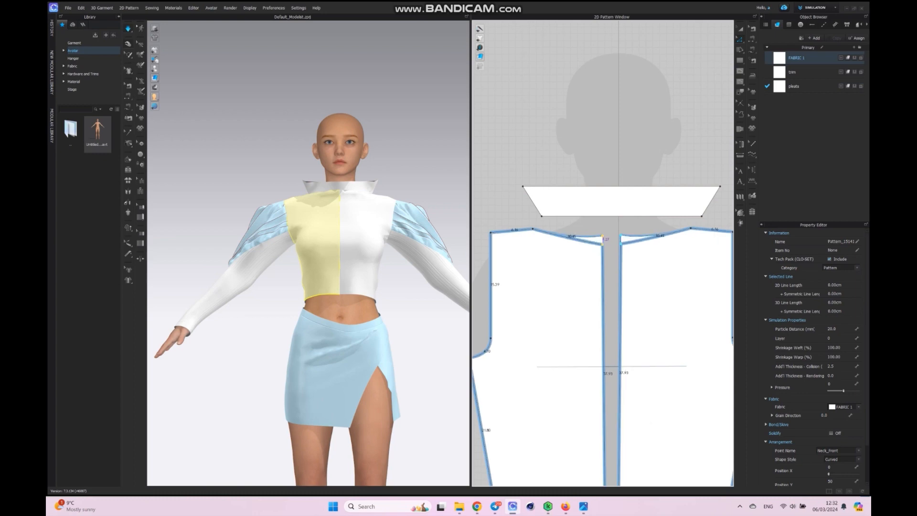
click(333, 221)
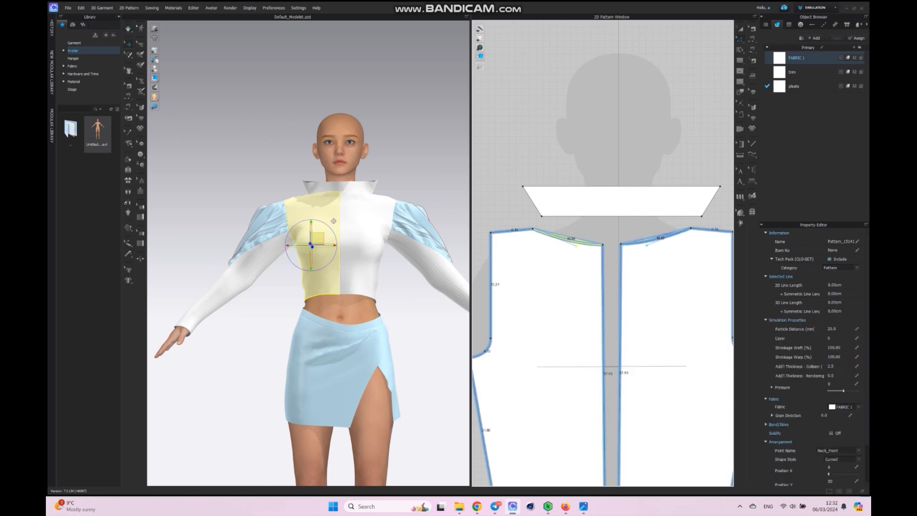
drag(603, 244, 603, 246)
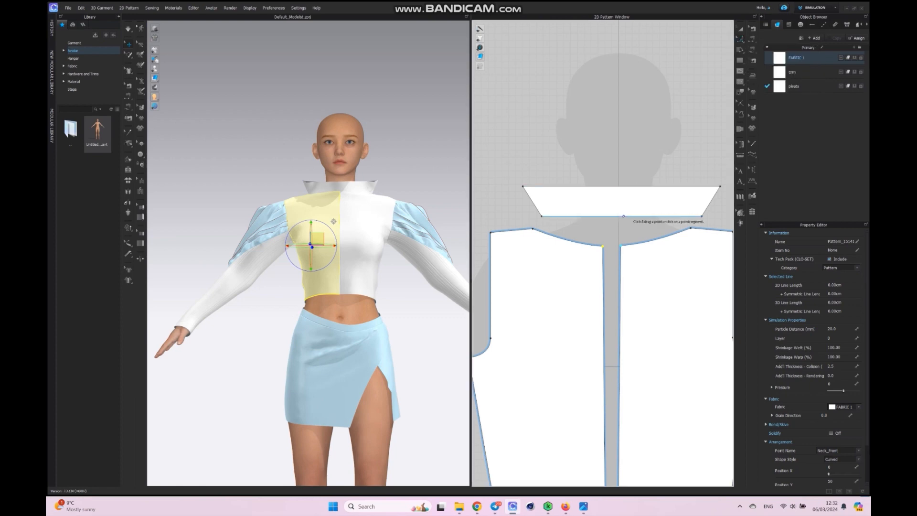
Bow the front collar piece's lower edge slightly downward into a shallow curve with Edit Curvature.
click(623, 216)
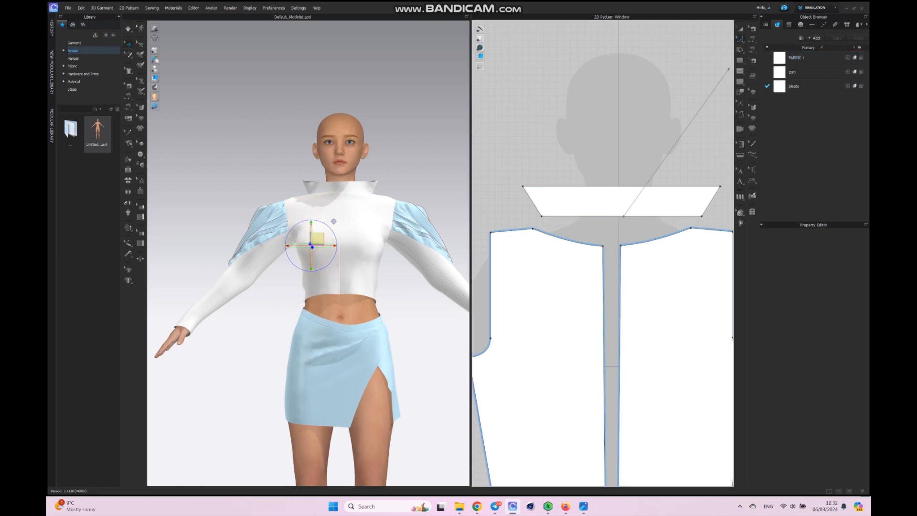
click(740, 39)
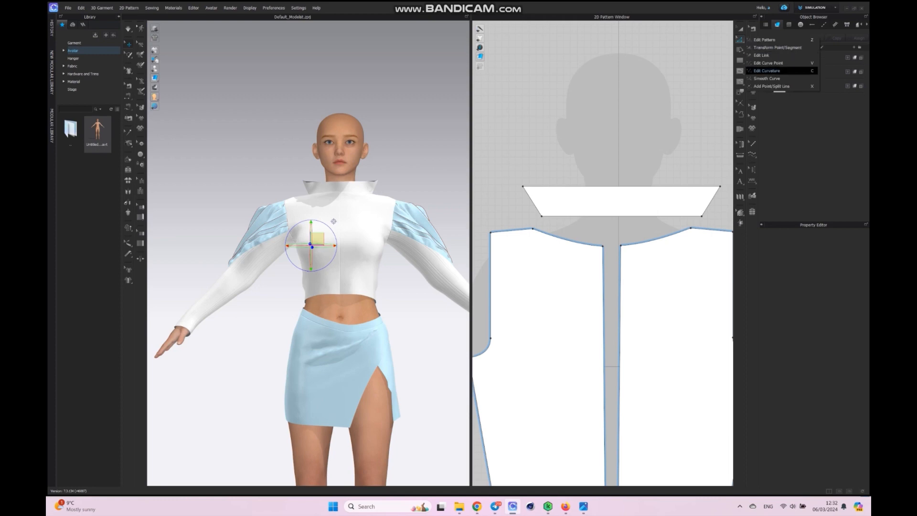
click(767, 71)
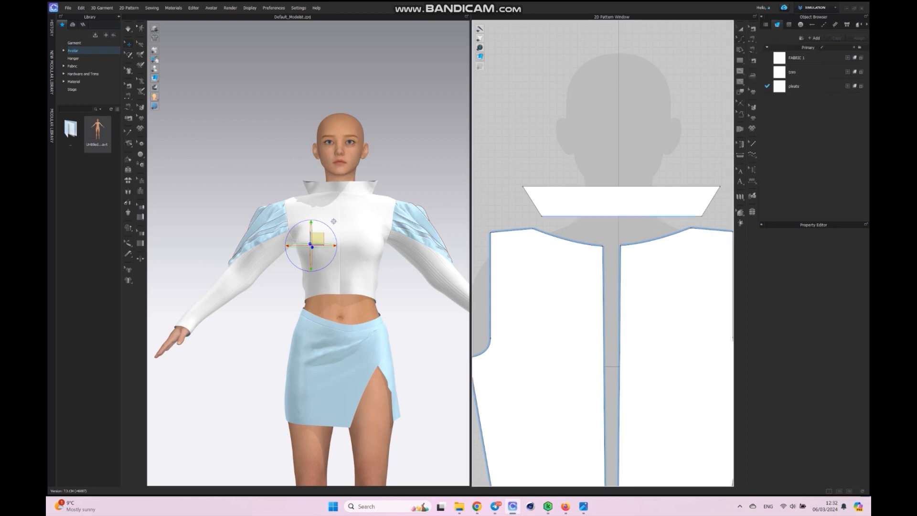
drag(623, 217, 624, 222)
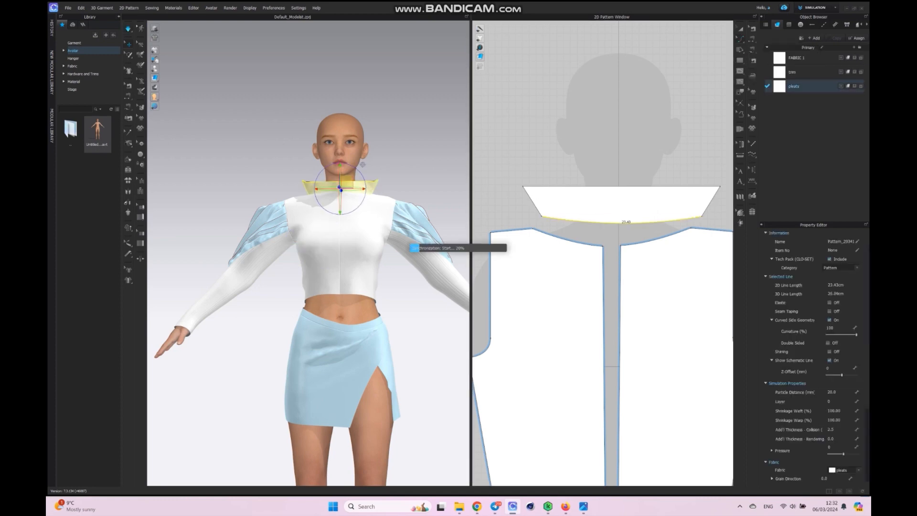
click(591, 297)
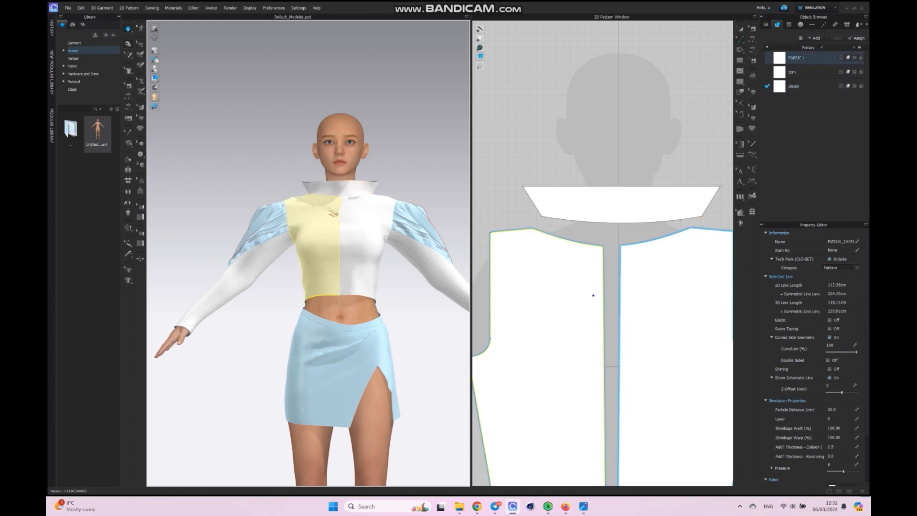
click(634, 344)
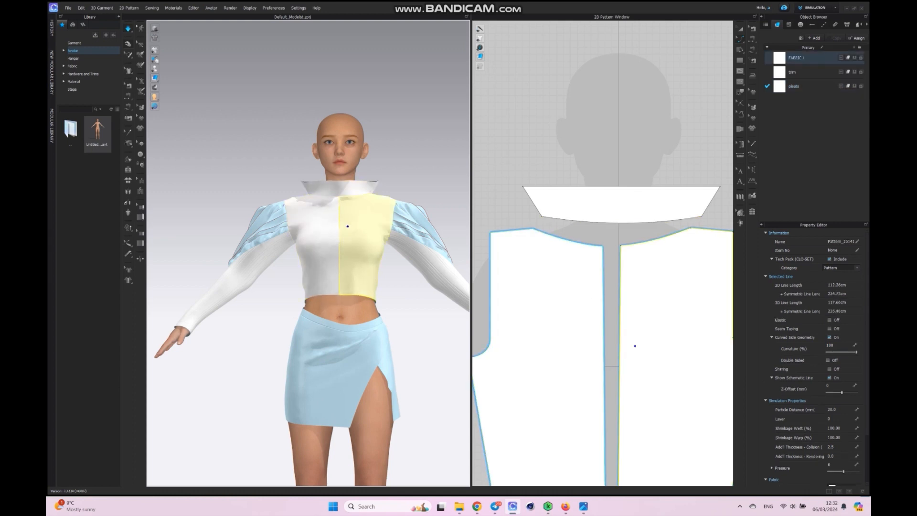
Assign the trim fabric to both the front and back collar pieces and simulate the garment.
right_drag(406, 311, 320, 310)
key(2)
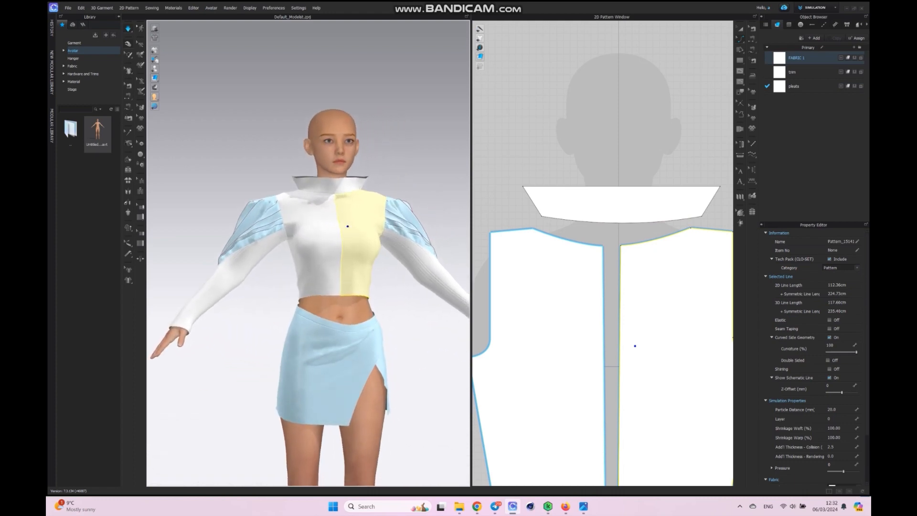
right_drag(406, 286, 405, 327)
key(4)
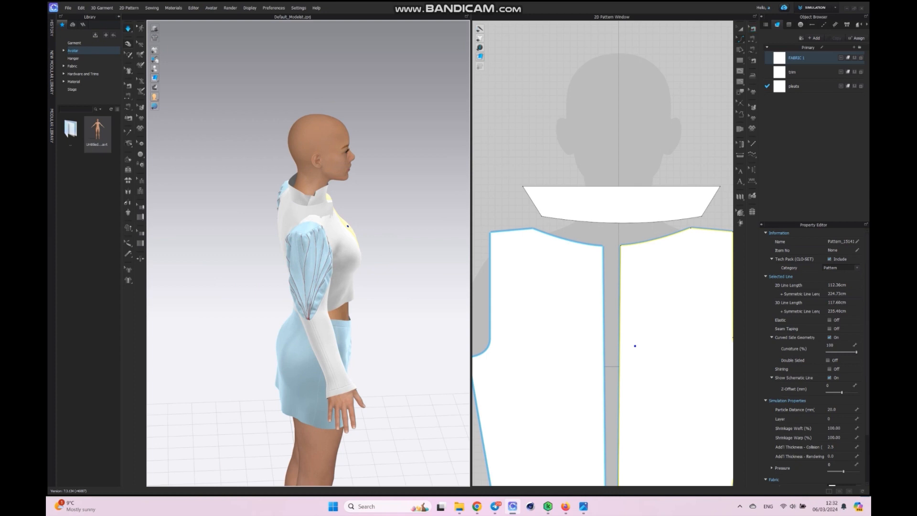
middle_drag(731, 166, 580, 173)
scroll(581, 173, down, 5)
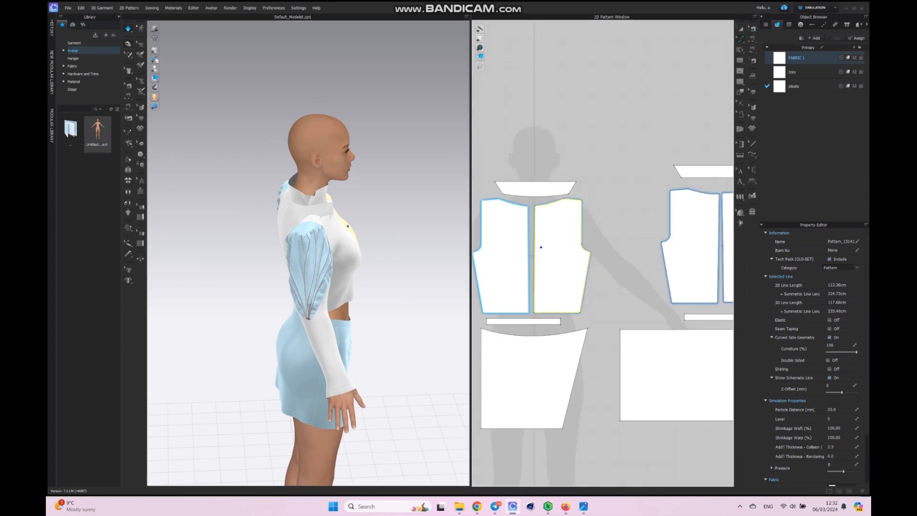
middle_drag(541, 247, 501, 247)
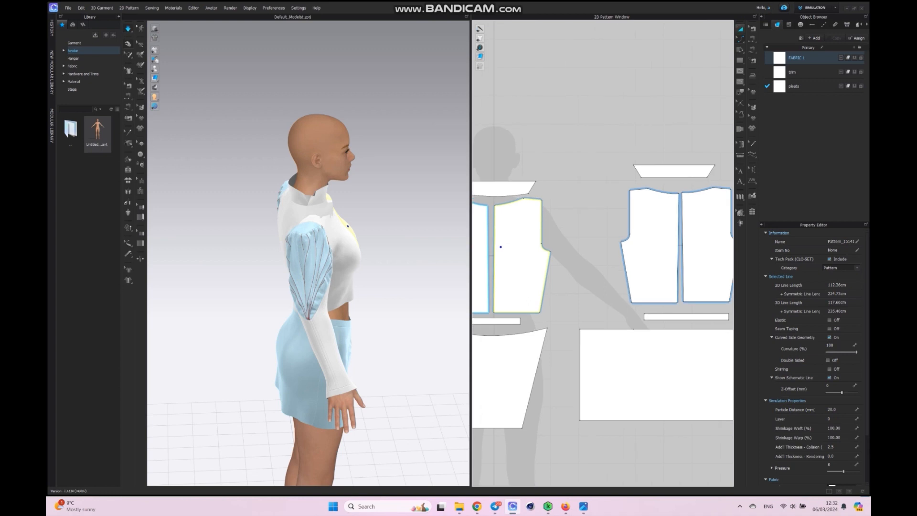
click(500, 247)
click(674, 171)
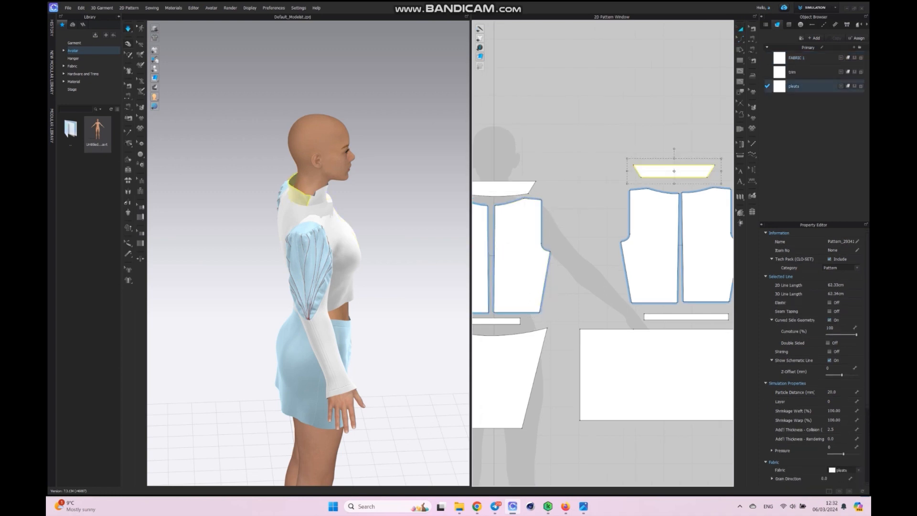
shift+click(504, 189)
click(841, 72)
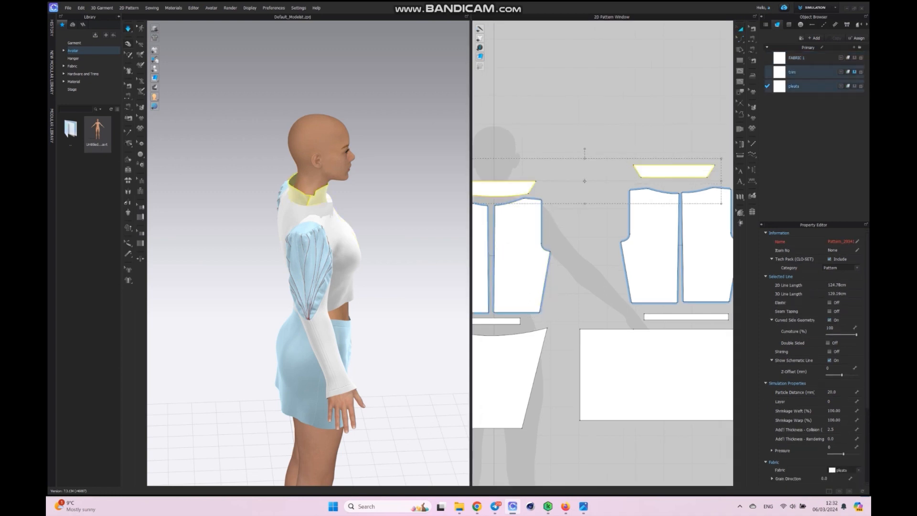
key(space)
key(space)
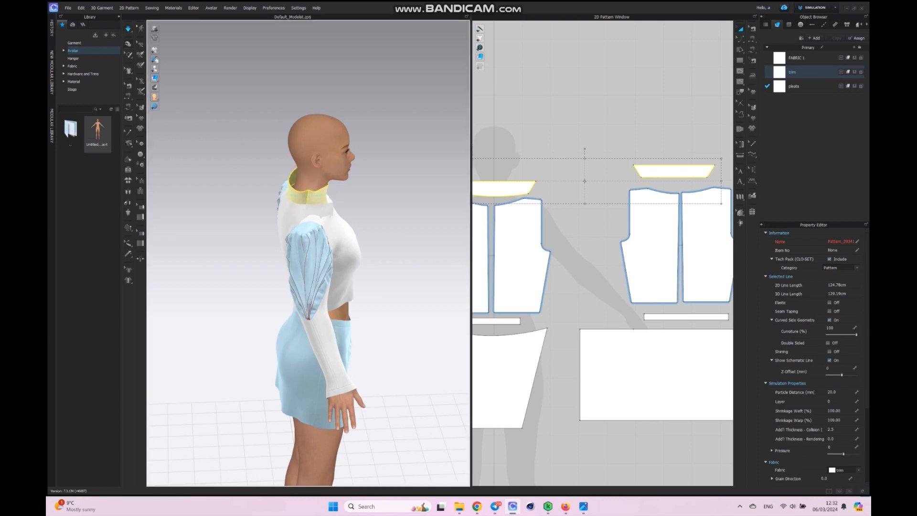
Narrow both collar pieces together and shift the front collar piece slightly sideways above the front bodice.
right_drag(382, 267, 270, 249)
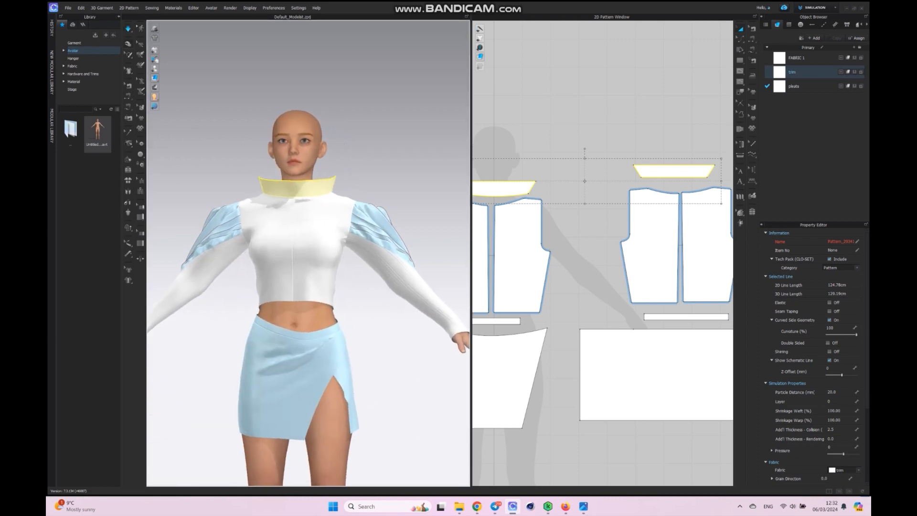
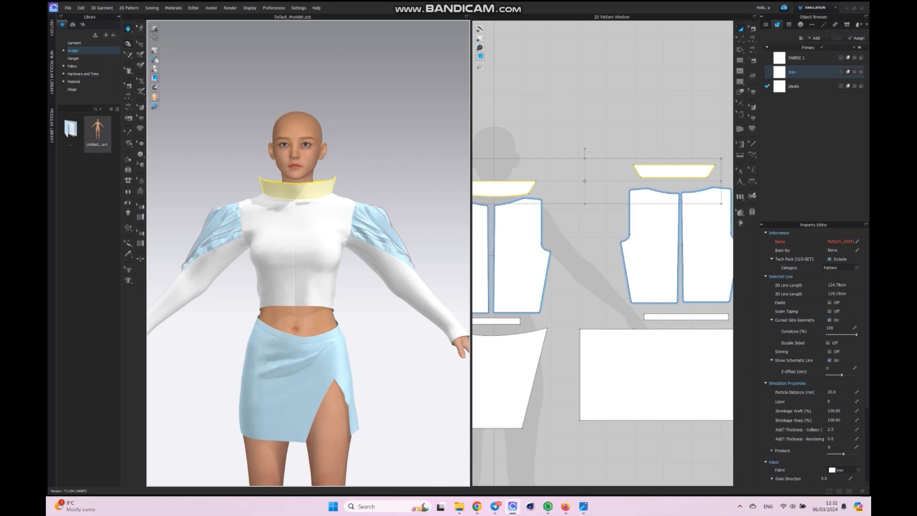
drag(721, 181, 679, 181)
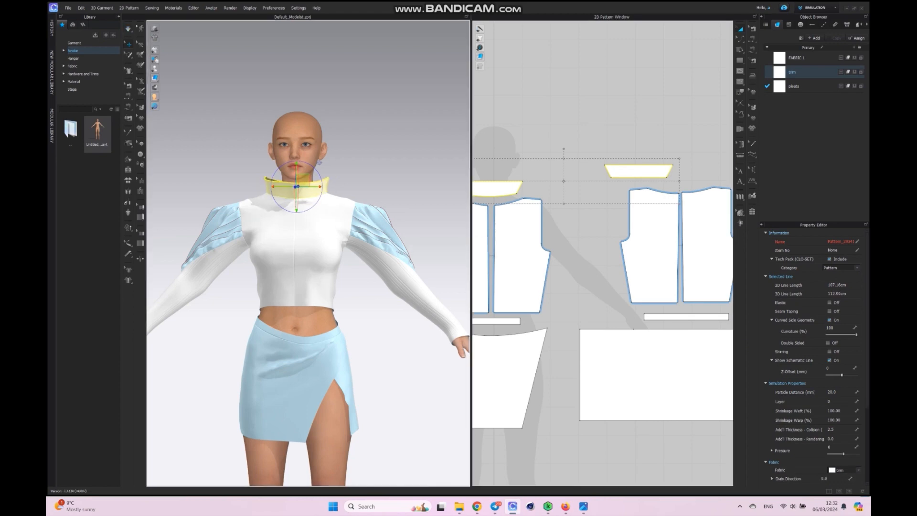
middle_drag(592, 257, 675, 272)
click(640, 162)
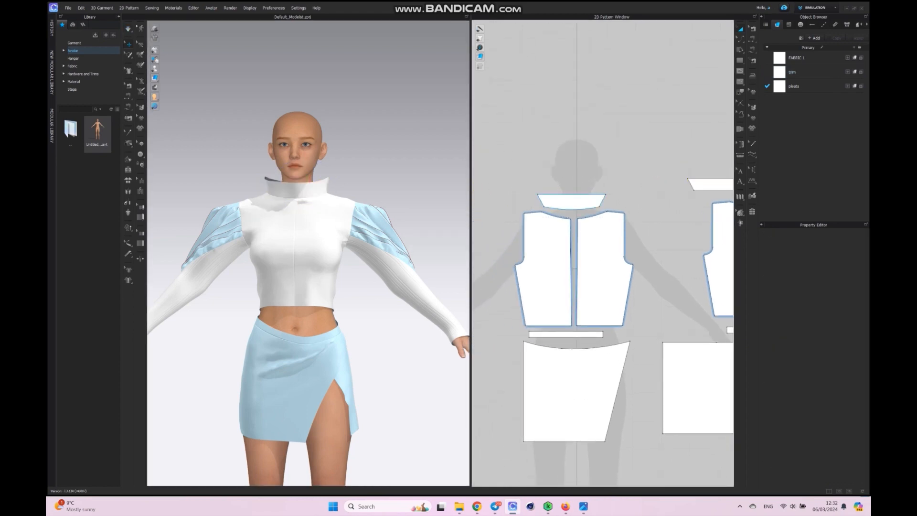
click(572, 202)
click(639, 163)
drag(572, 202, 574, 202)
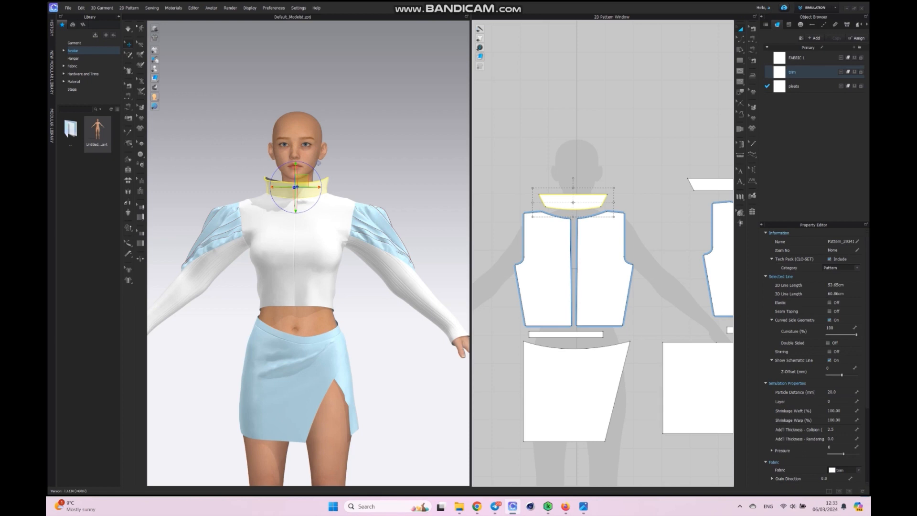
Narrow the back and front collar pieces further for a closer neck fit and simulate the garment.
middle_drag(669, 215, 571, 202)
click(623, 171)
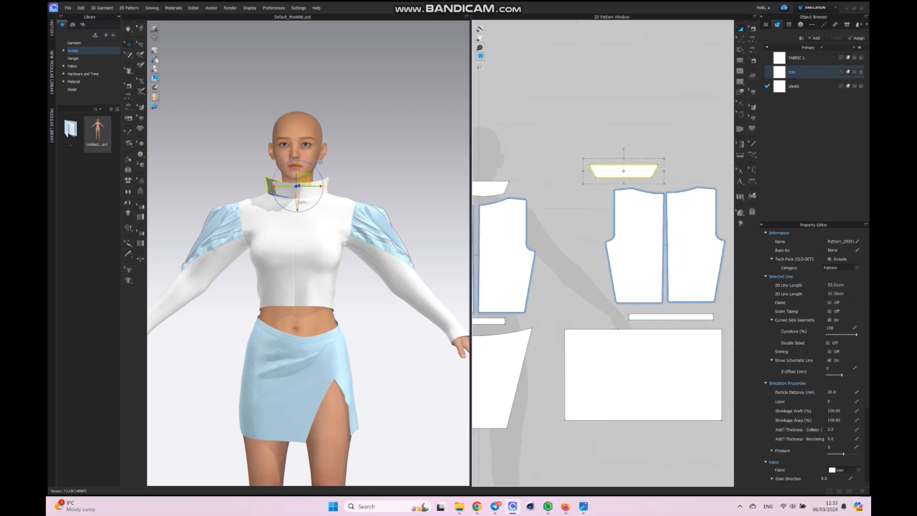
key(ctrl+z)
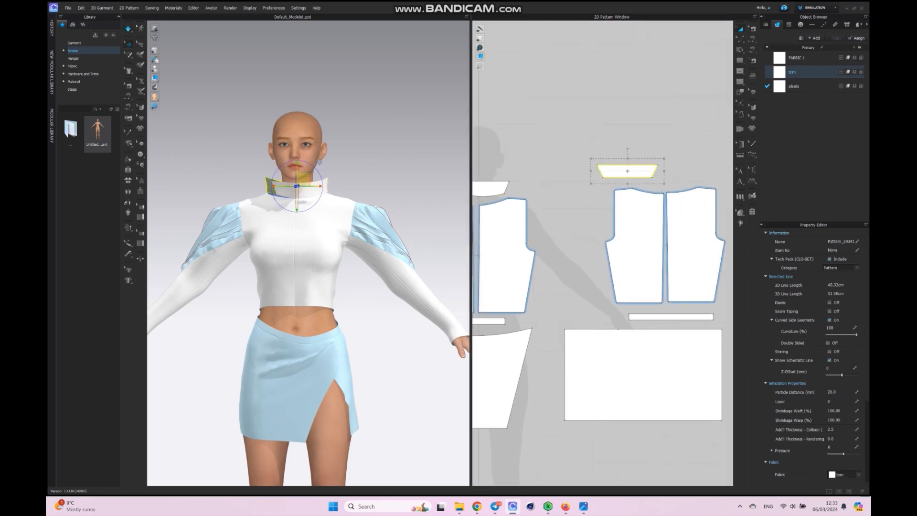
key(space)
click(297, 192)
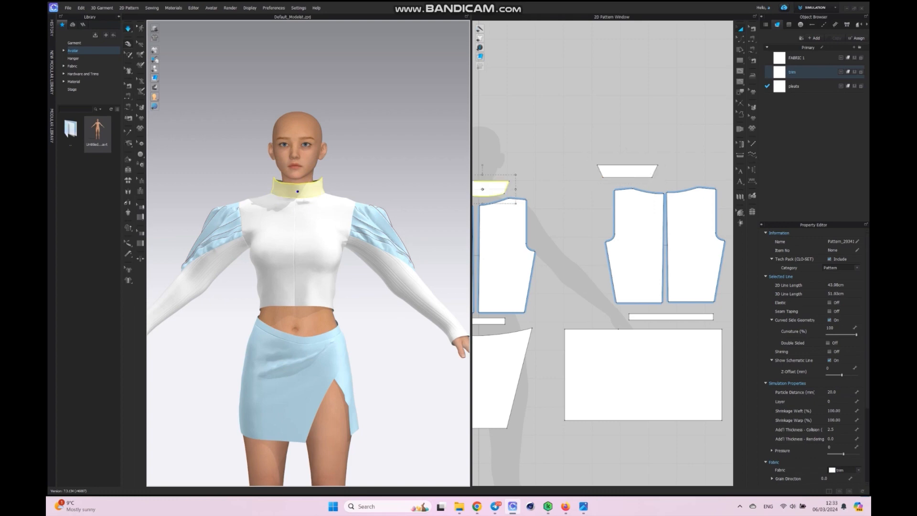
Round one upper corner of the back collar piece with the Smooth Curve tool.
right_drag(297, 192, 279, 199)
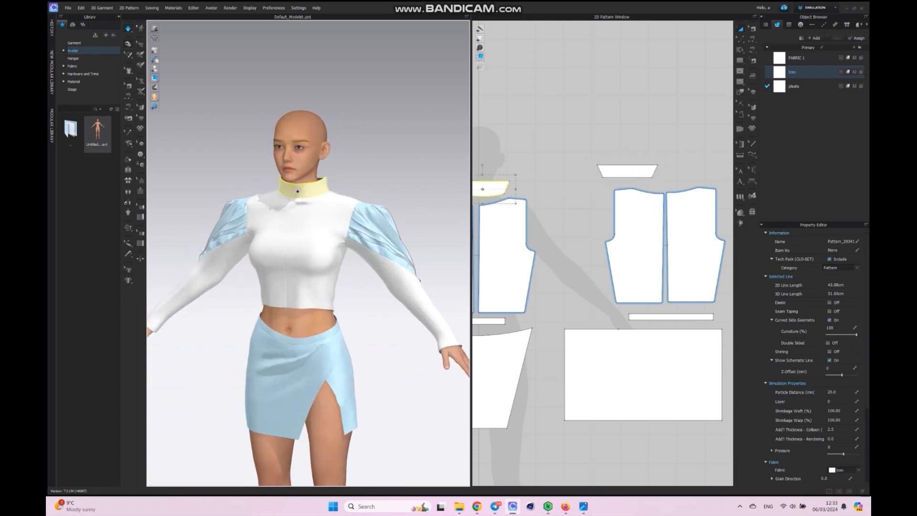
scroll(297, 191, up, 10)
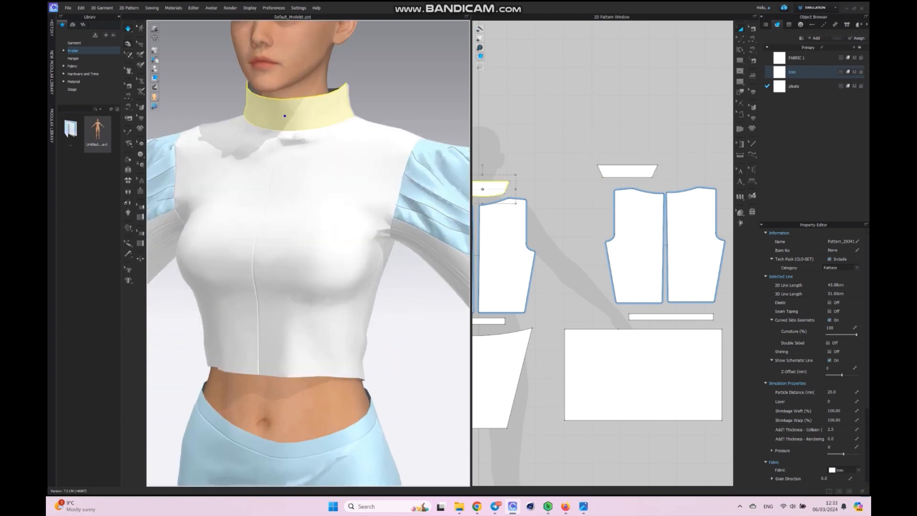
scroll(346, 145, up, 5)
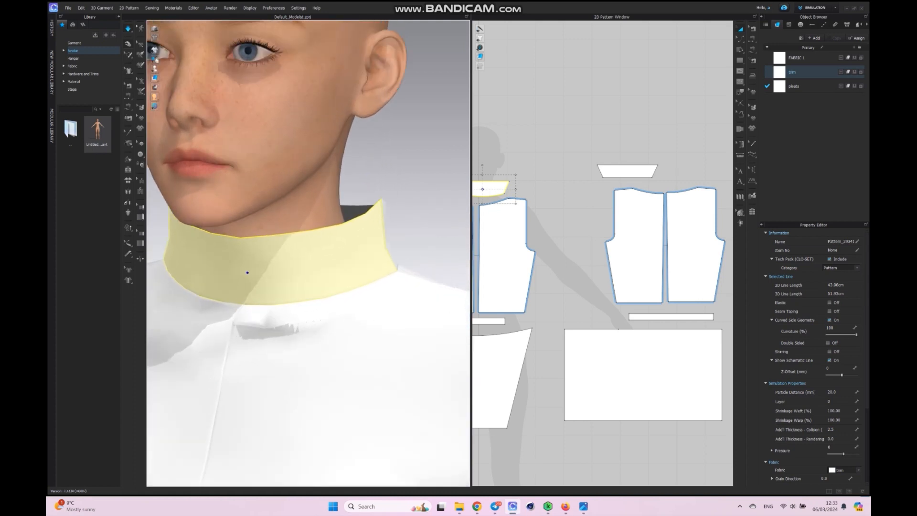
click(383, 201)
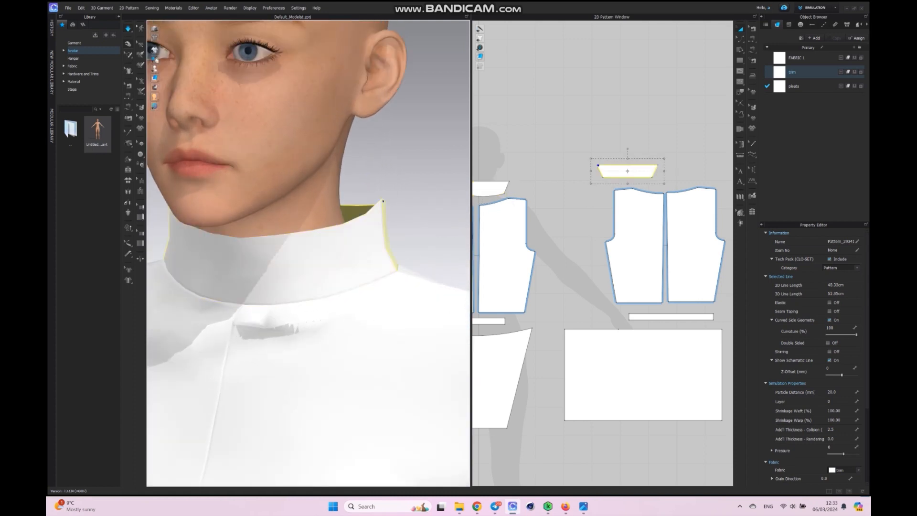
click(740, 39)
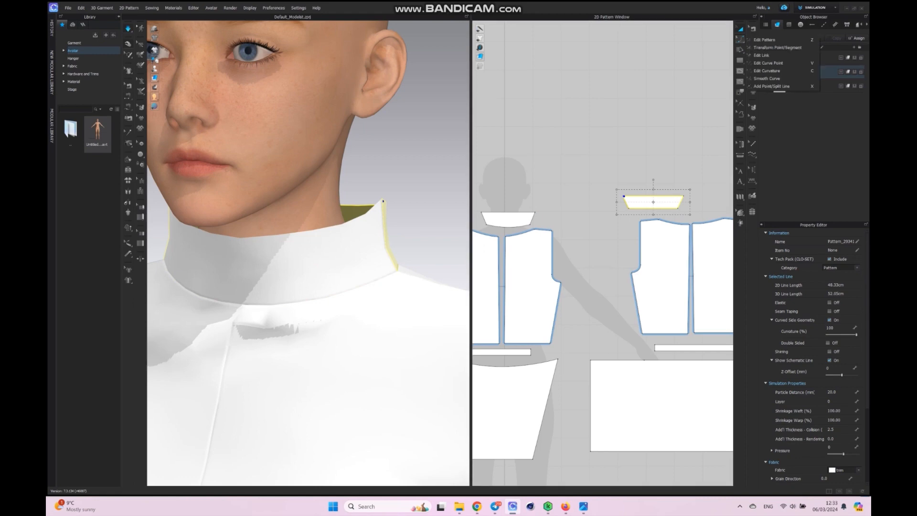
click(776, 78)
scroll(629, 191, up, 5)
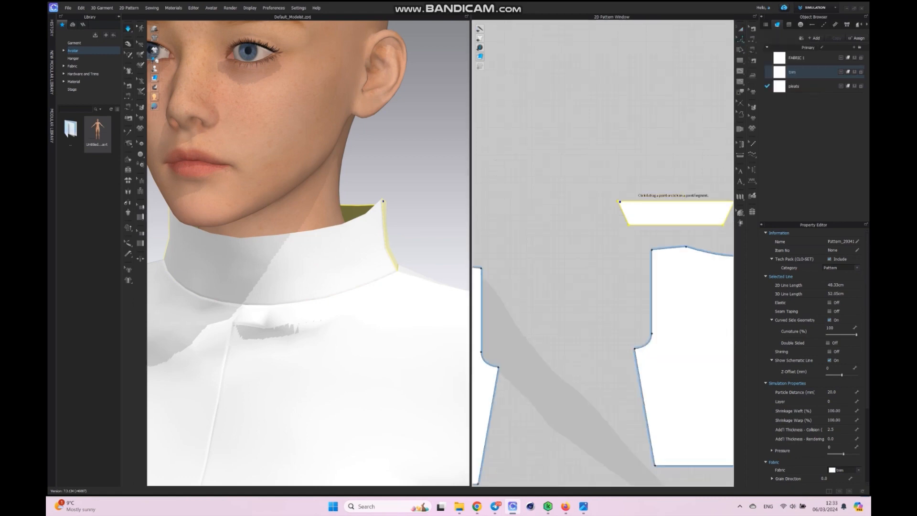
click(610, 209)
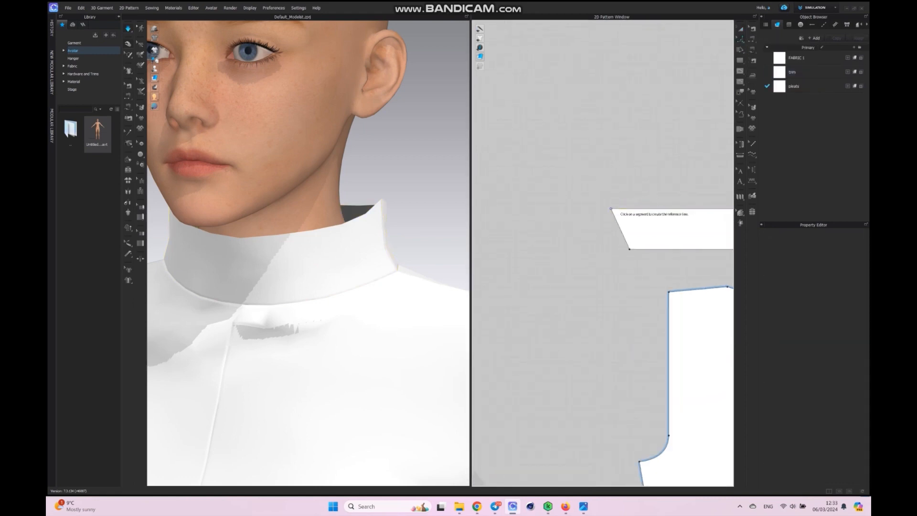
click(613, 213)
Round both upper corners of the front collar piece with Smooth Curve.
middle_drag(566, 228, 775, 221)
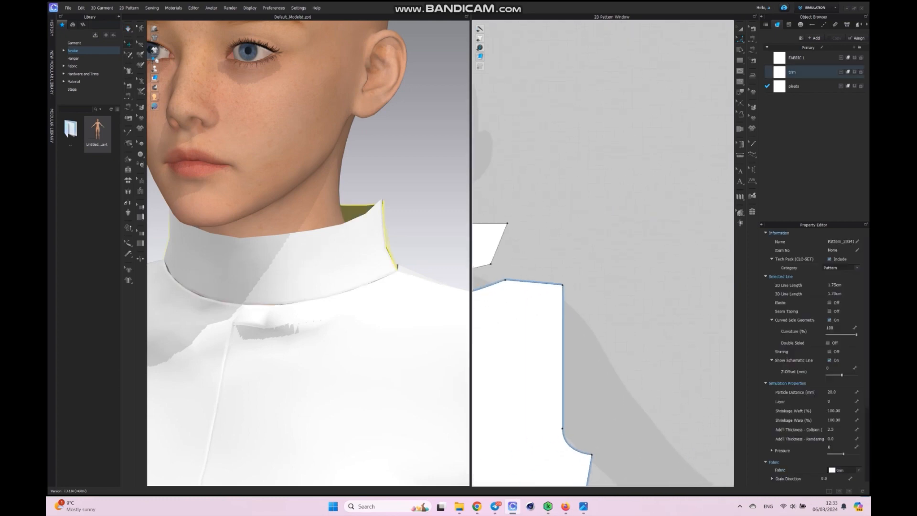
drag(507, 223, 508, 226)
scroll(508, 226, down, 5)
middle_drag(504, 213, 638, 217)
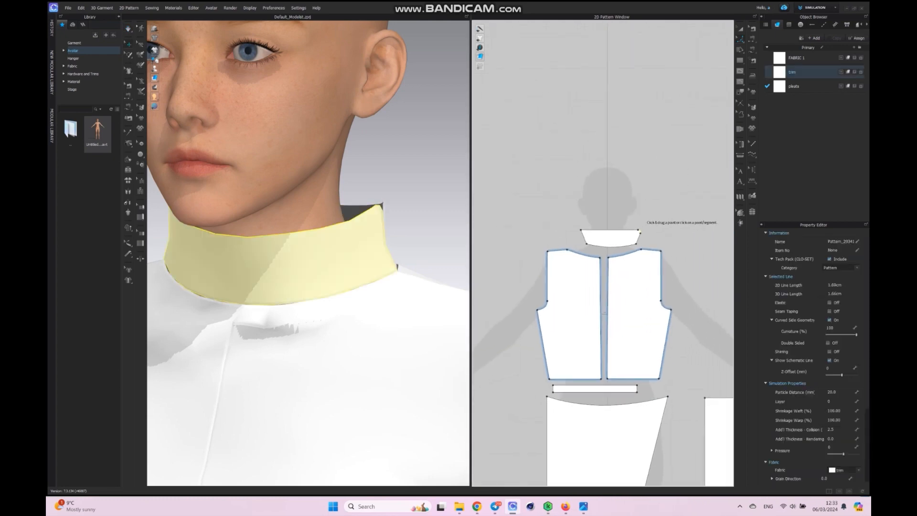
drag(581, 230, 583, 233)
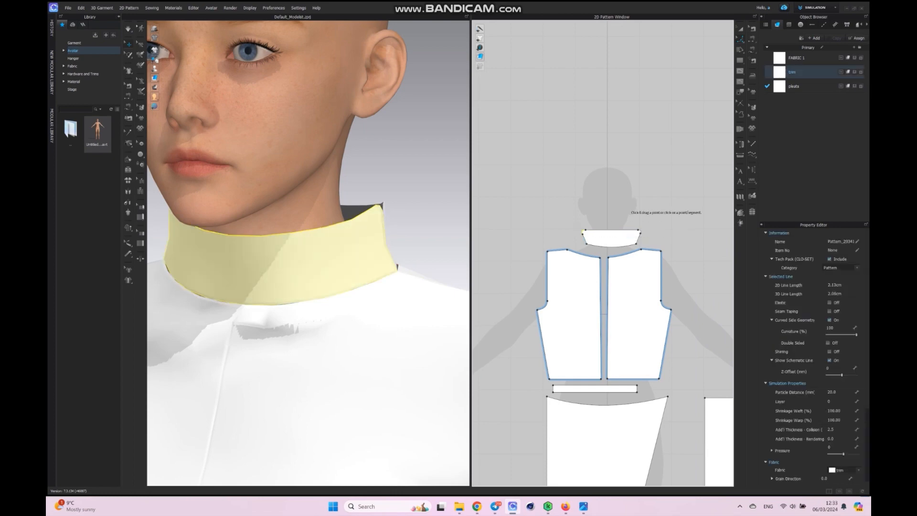
Round the remaining upper corner of the back collar piece with Smooth Curve.
middle_drag(716, 215, 497, 207)
click(591, 204)
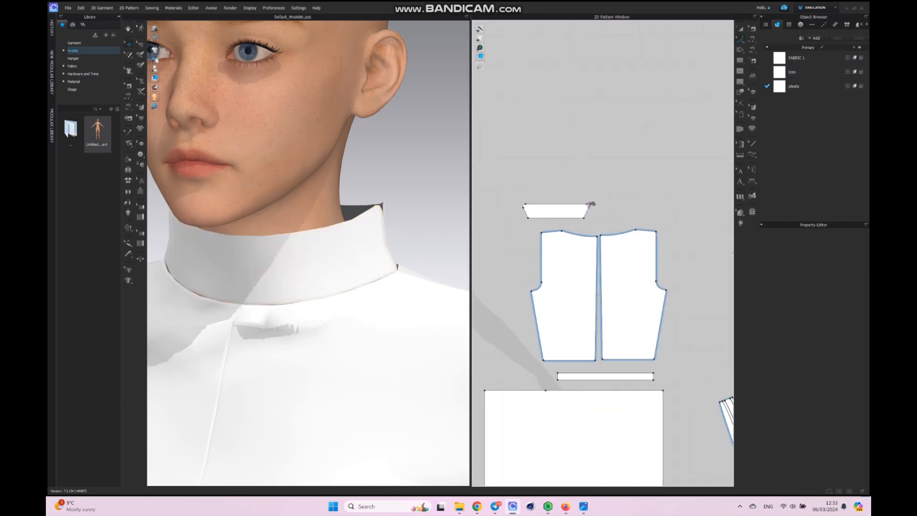
click(588, 205)
Set the particle distance of both the front and back collar pieces to 10 mm.
scroll(644, 141, down, 5)
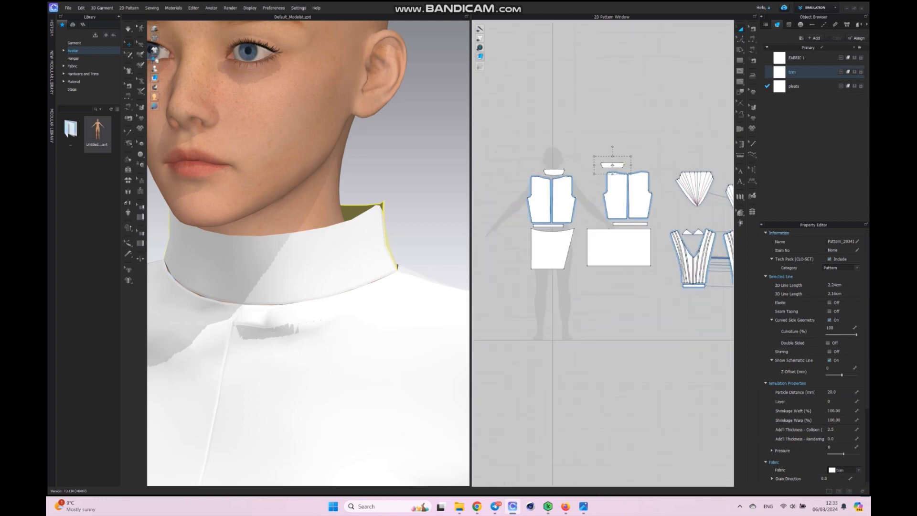
click(612, 166)
shift+click(554, 172)
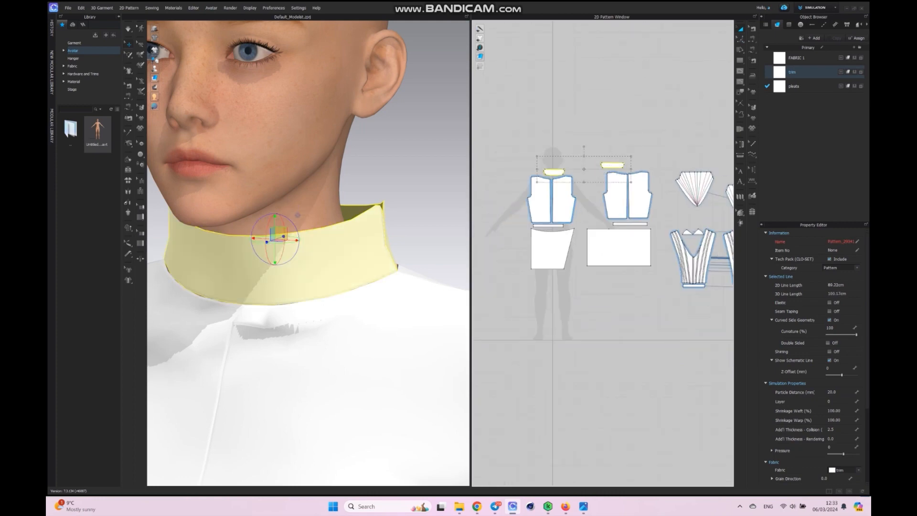
click(833, 392)
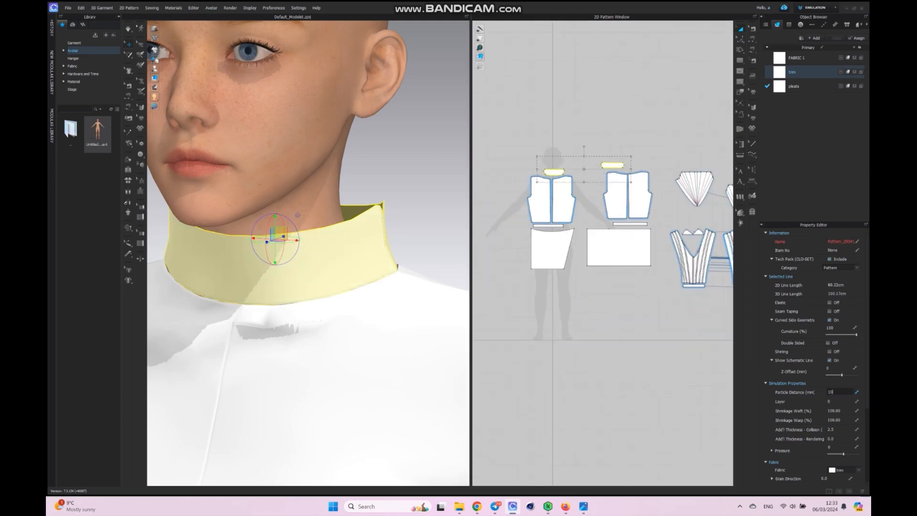
text(10)
key(Return)
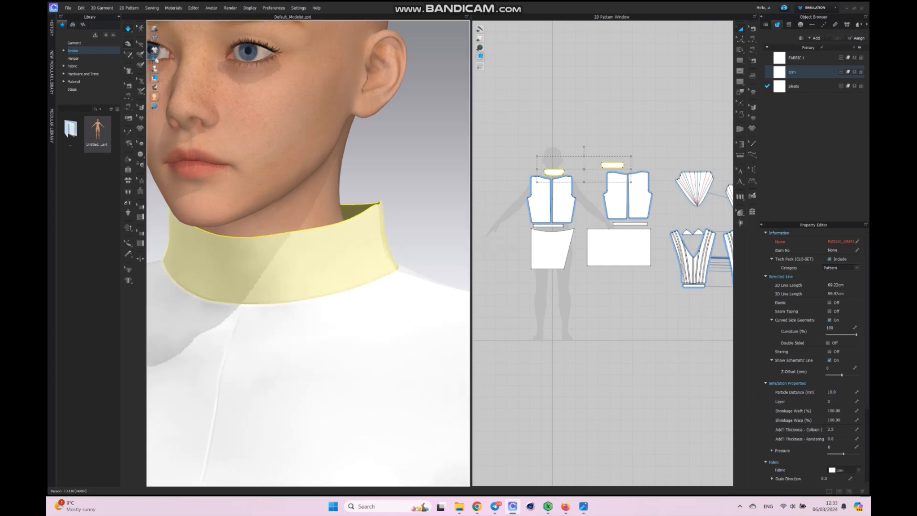
Merge the two front bodice halves into one pattern piece along the centre front line.
right_drag(286, 286, 350, 288)
scroll(308, 253, down, 5)
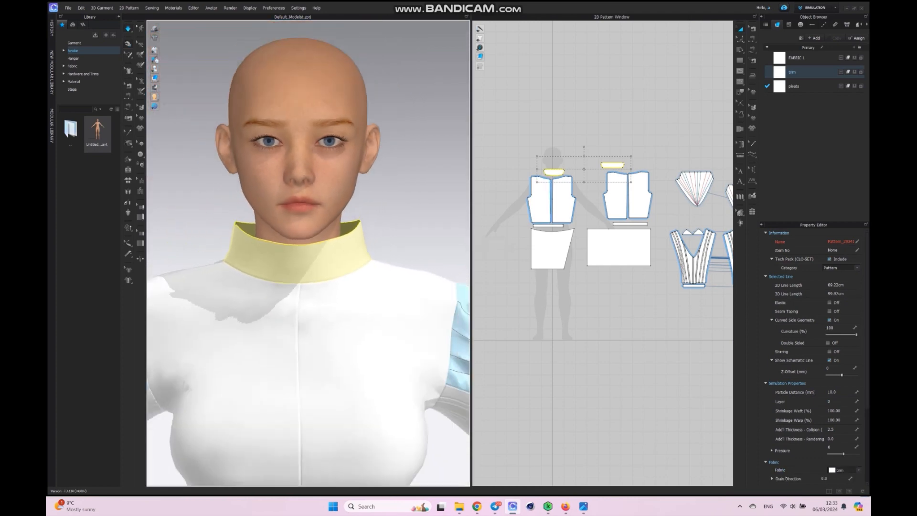
scroll(308, 253, down, 3)
middle_drag(305, 306, 303, 167)
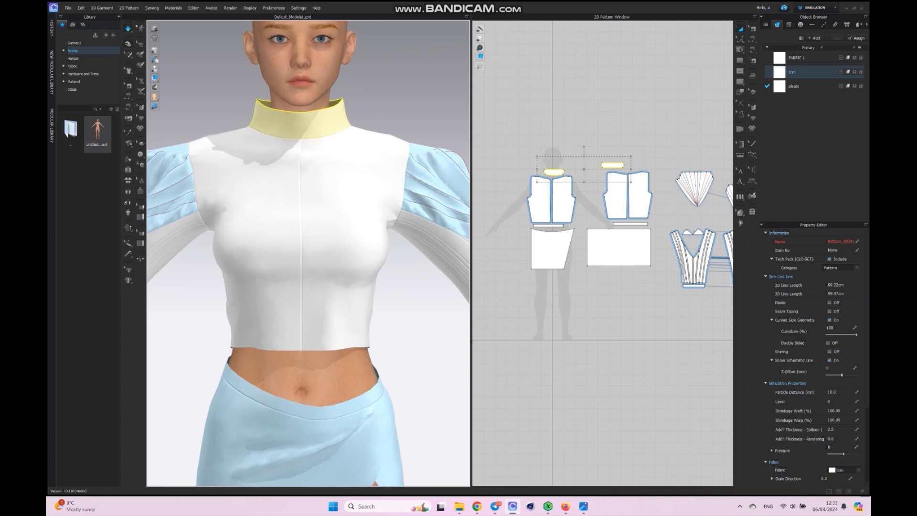
scroll(530, 237, up, 2)
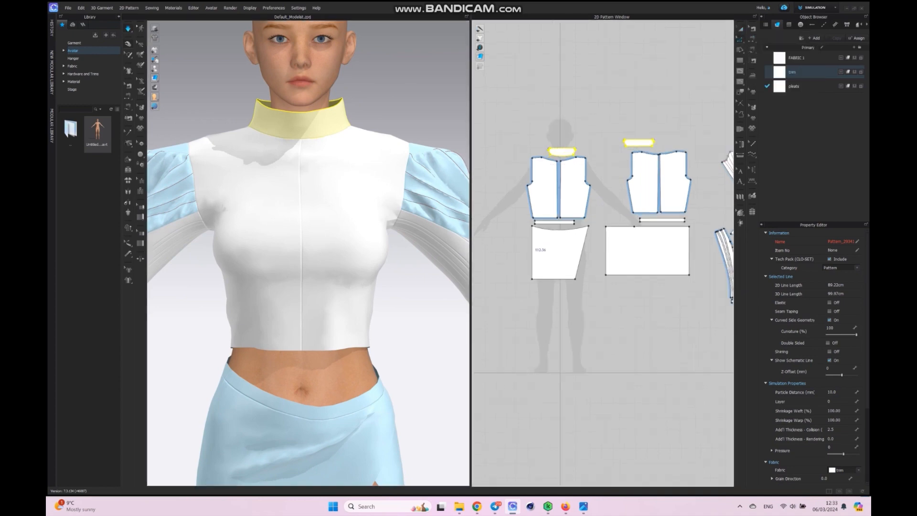
scroll(532, 229, up, 2)
click(579, 191)
right_click(581, 189)
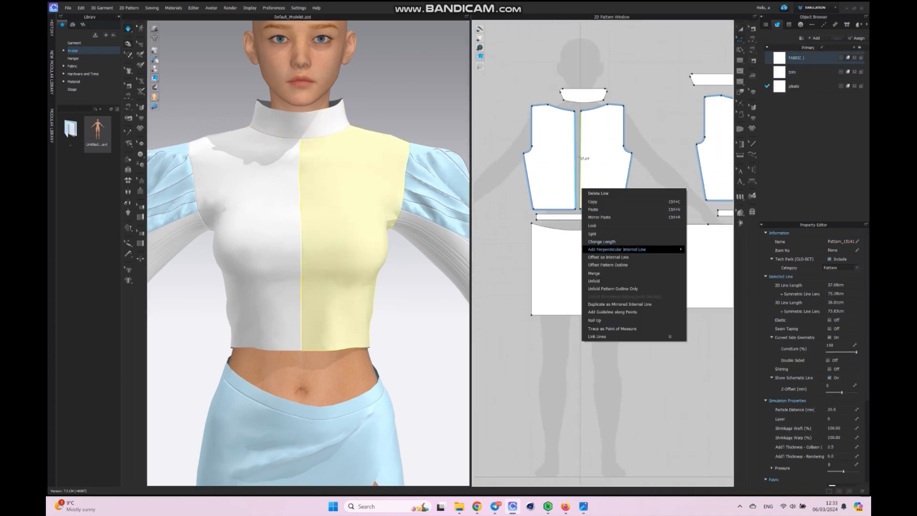
click(593, 273)
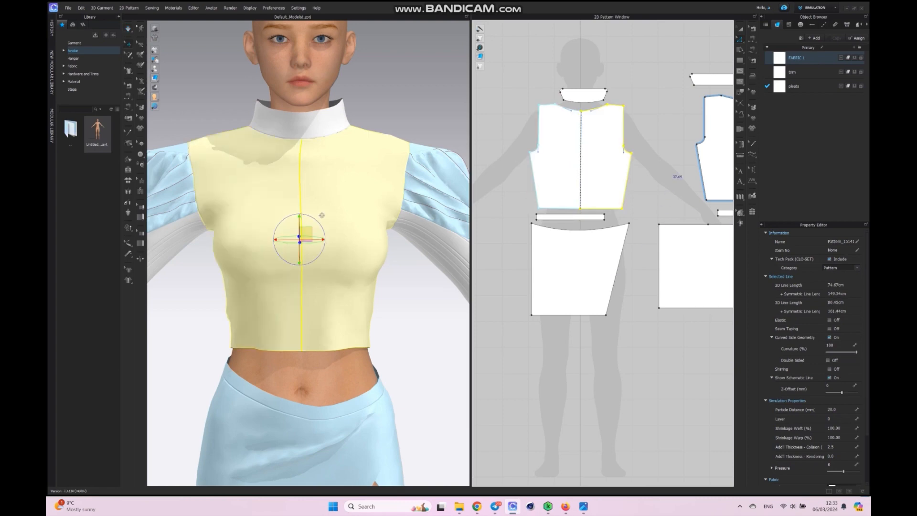
Draw a curved internal line about 26.4 cm long from the front bodice's armhole down to its hem.
click(740, 71)
click(767, 72)
scroll(591, 176, up, 1)
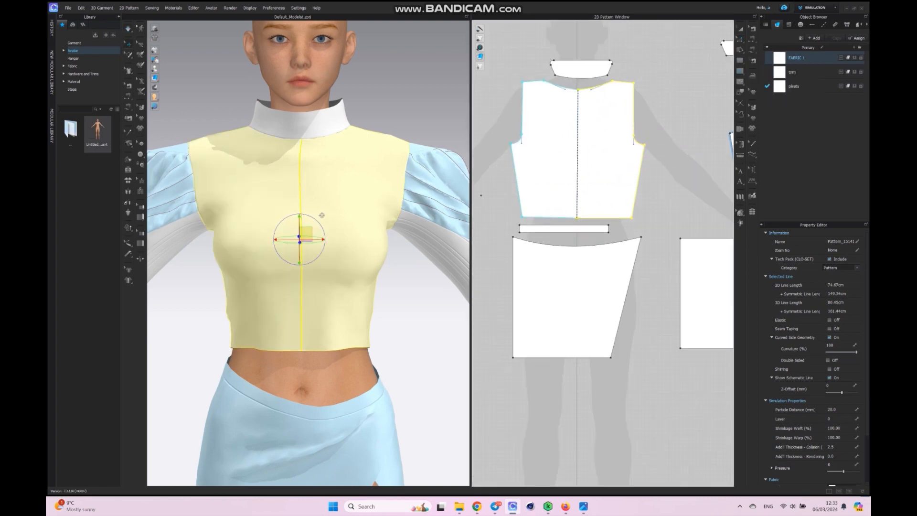
click(634, 132)
scroll(620, 139, up, 3)
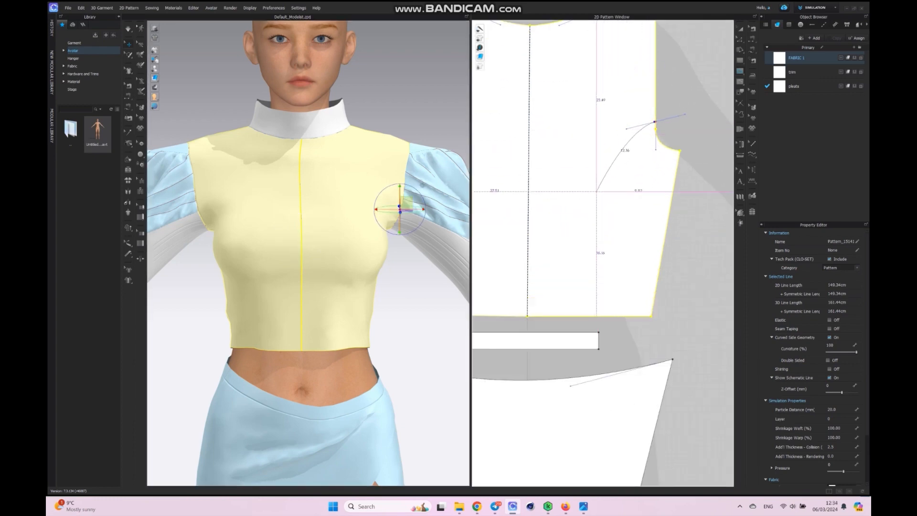
click(608, 316)
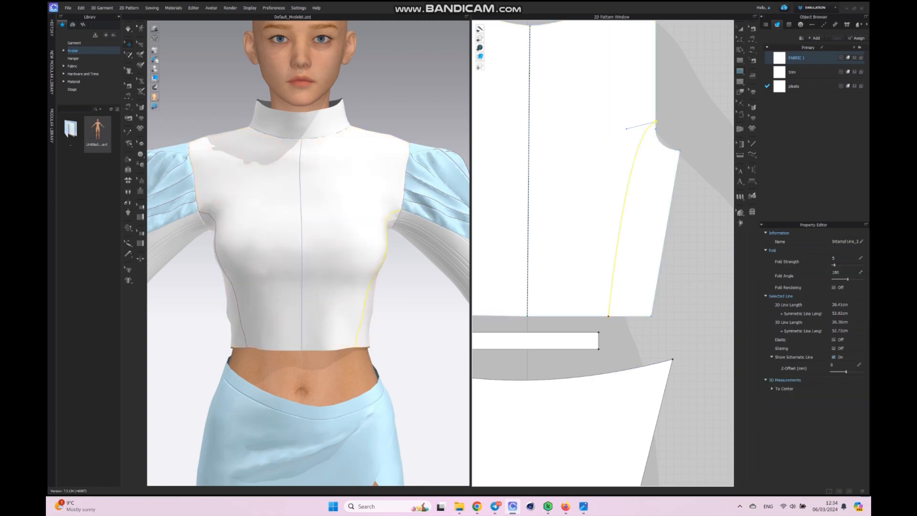
Bow the upper part of the internal line further towards the centre front by lengthening its curve handle at the armhole.
scroll(363, 258, down, 3)
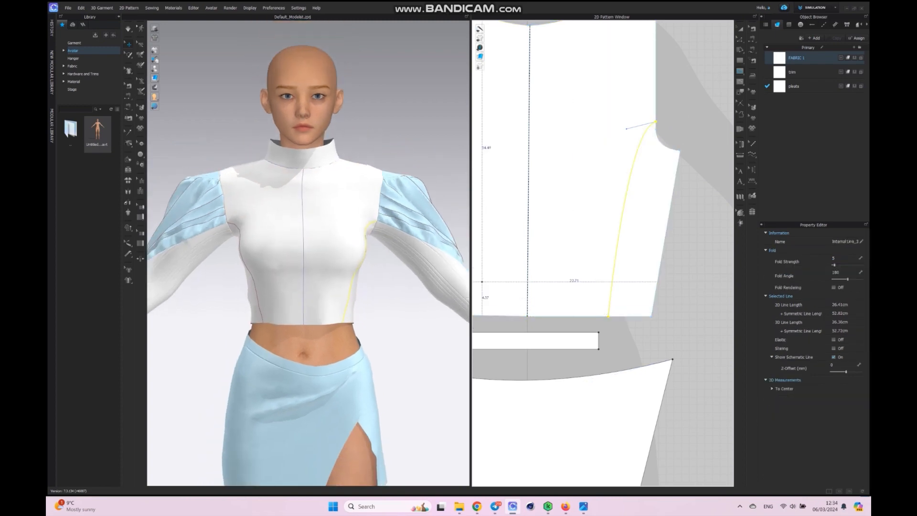
scroll(362, 258, up, 5)
scroll(435, 227, up, 5)
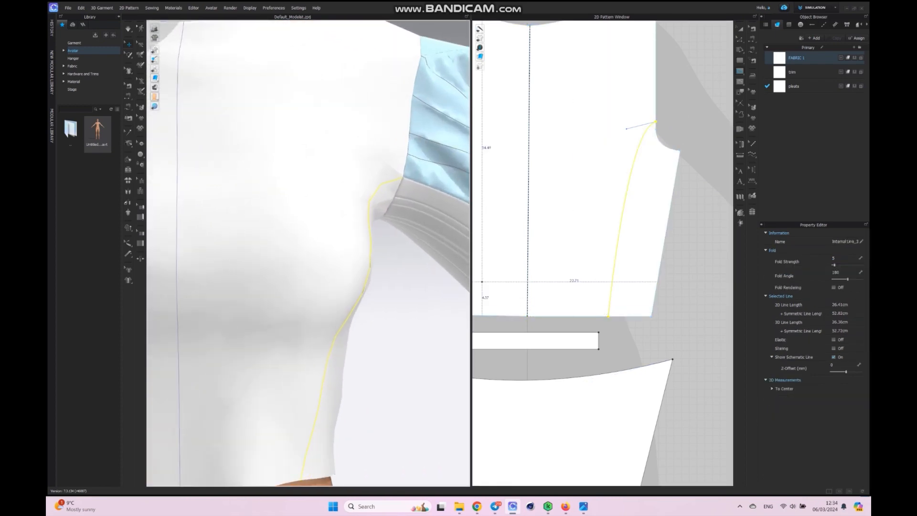
click(740, 39)
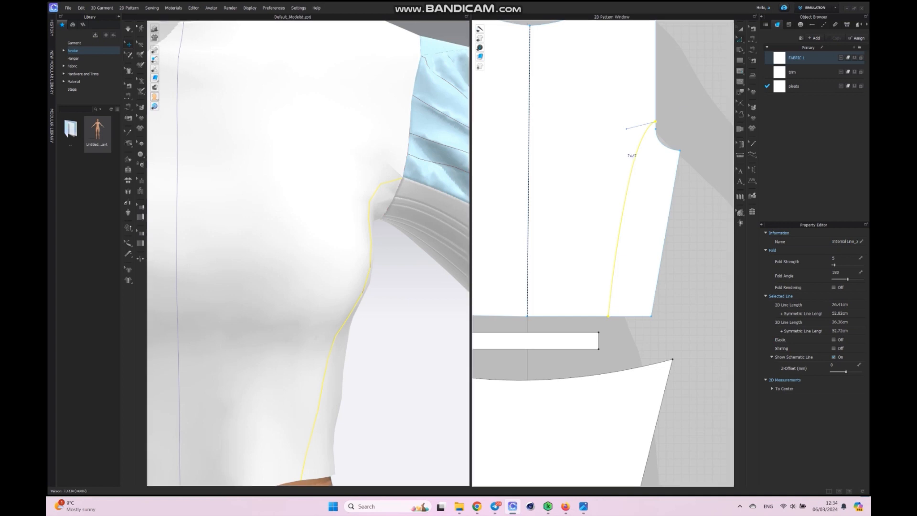
drag(626, 129, 585, 128)
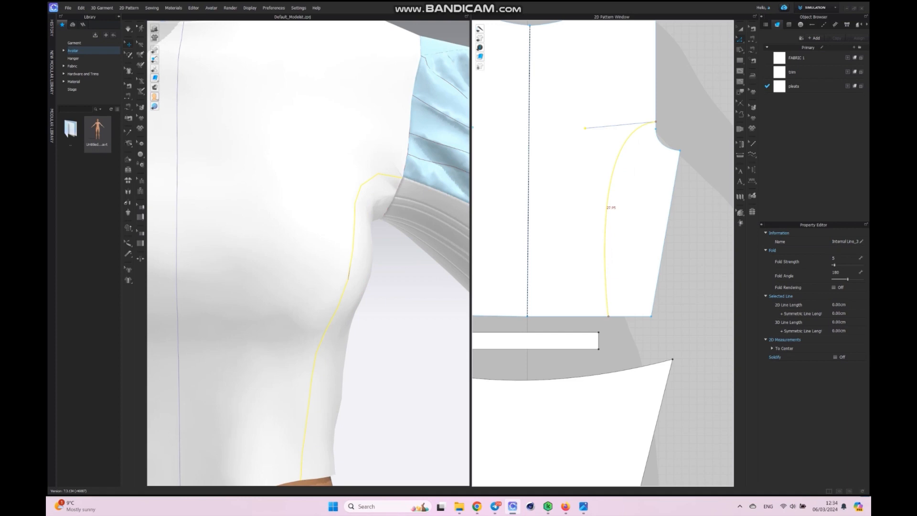
Offset the curved line as two internal lines spaced 4 cm apart in the reverse direction, extended to the pattern outline.
click(613, 178)
right_click(614, 178)
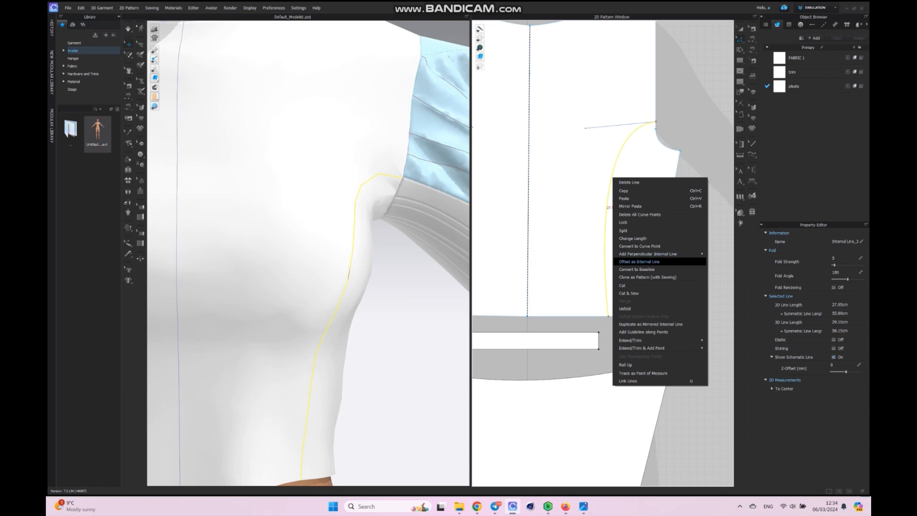
click(639, 262)
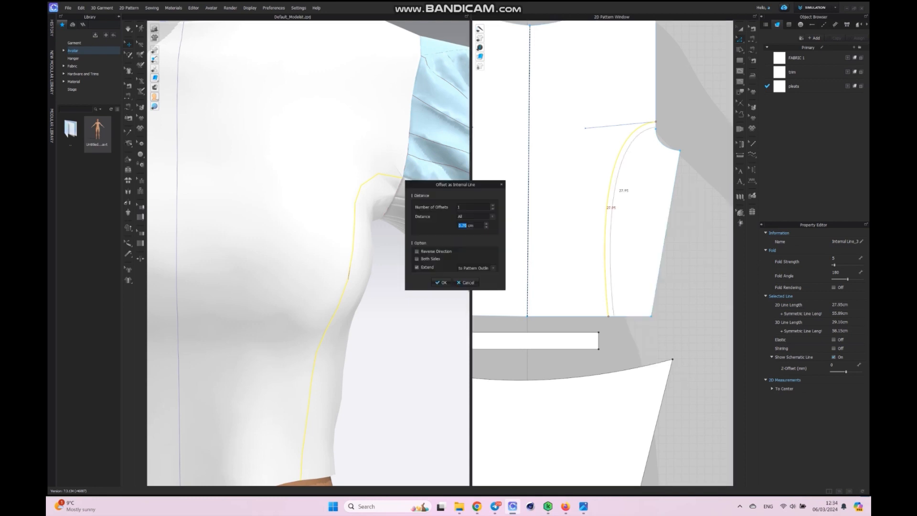
text(4)
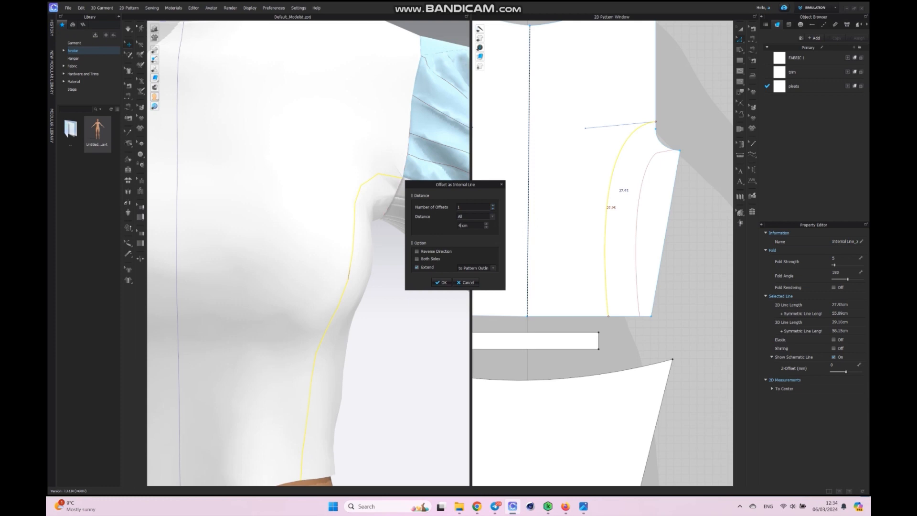
click(416, 251)
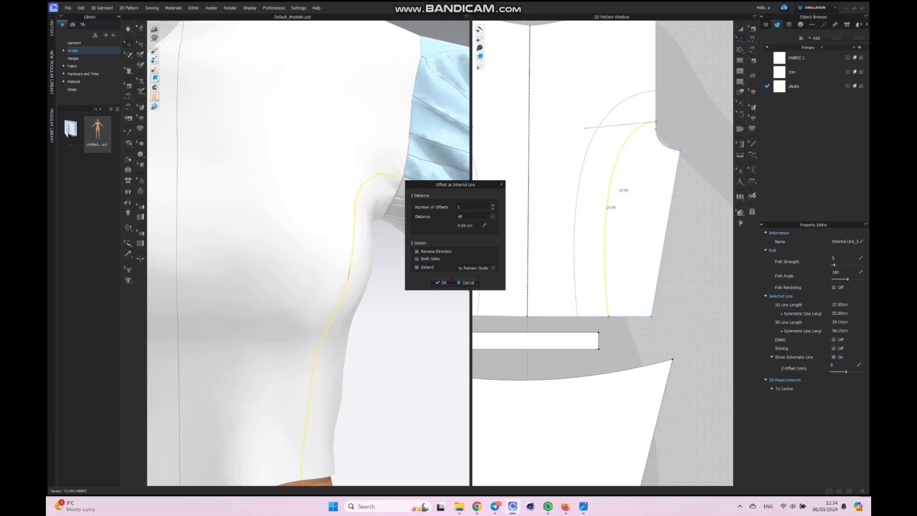
click(493, 206)
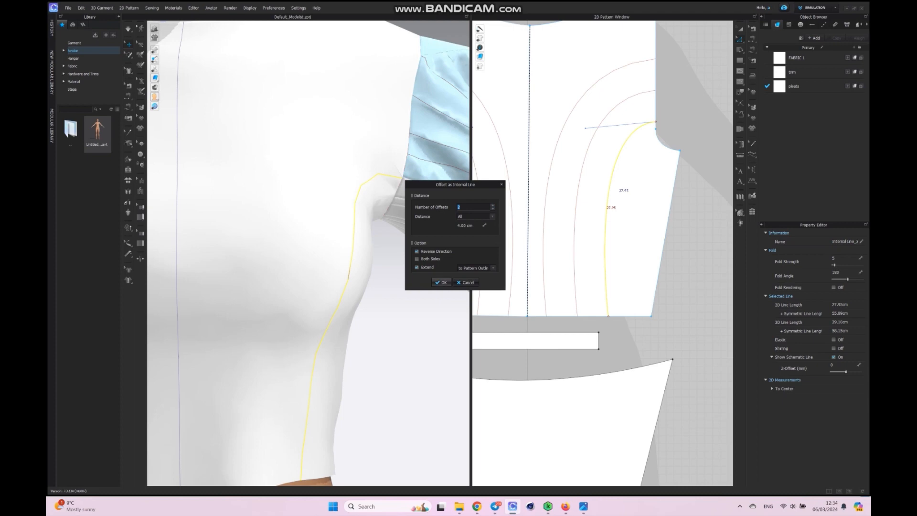
click(440, 282)
Delete the offset line nearest the centre front and move the remaining offset line's armhole end point up the armhole.
scroll(308, 253, down, 5)
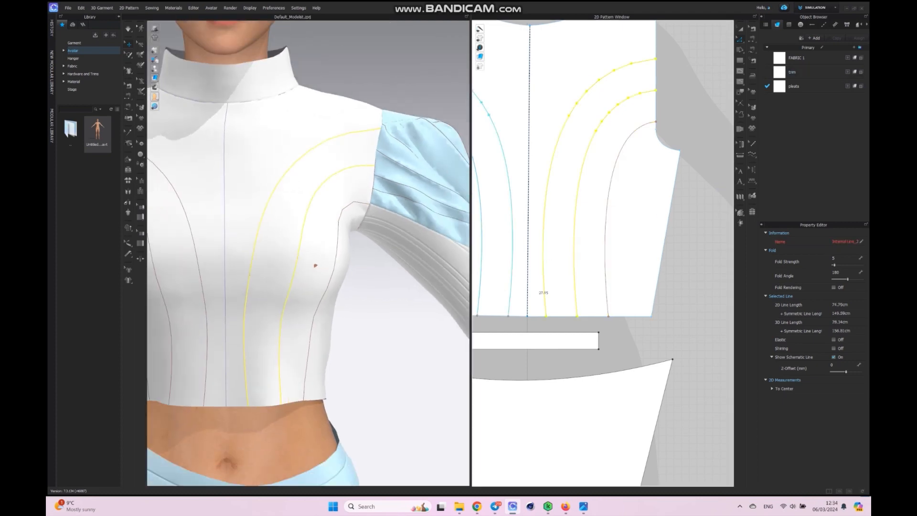
click(554, 171)
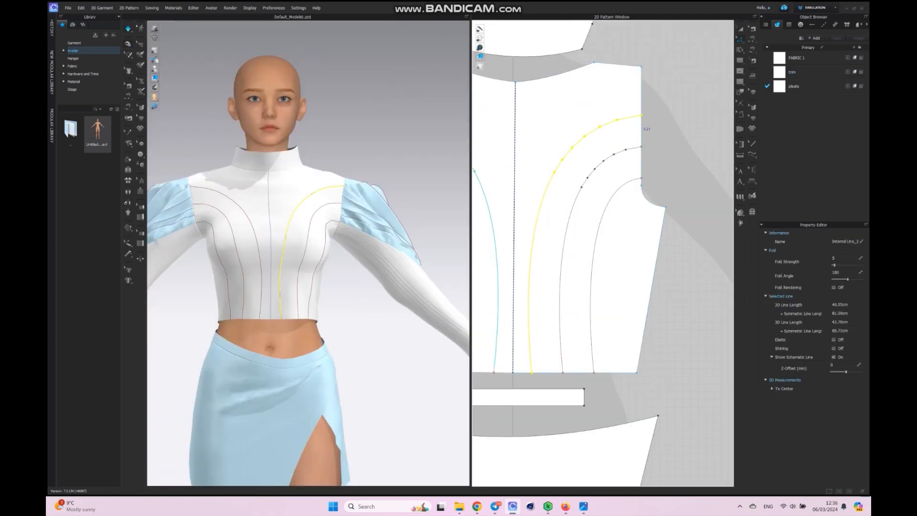
key(Delete)
drag(641, 147, 641, 129)
scroll(309, 253, up, 5)
scroll(345, 138, up, 4)
right_drag(344, 138, 329, 143)
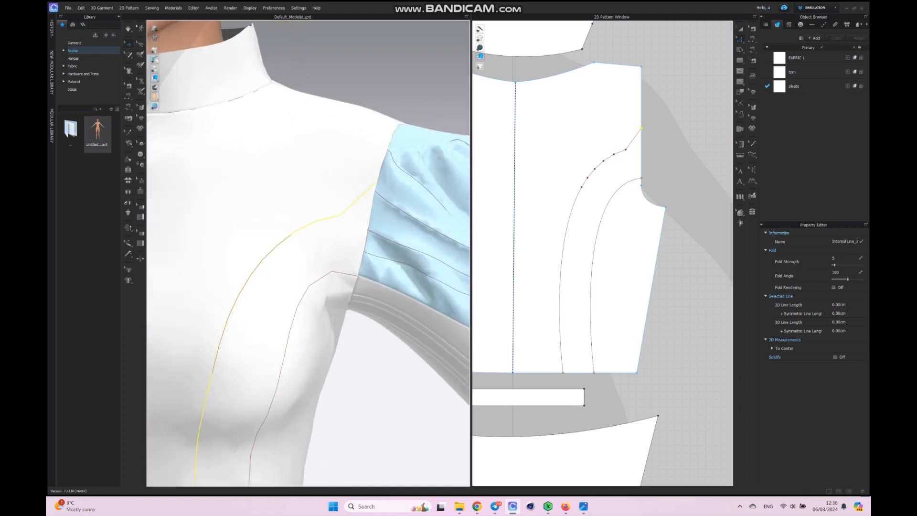
Straighten the upper part of the inner internal line by deleting its curve points, and move its hem end closer to the outer line.
drag(641, 129, 569, 216)
key(Delete)
click(587, 177)
key(Delete)
scroll(308, 253, up, 4)
scroll(308, 253, down, 4)
drag(562, 372, 583, 372)
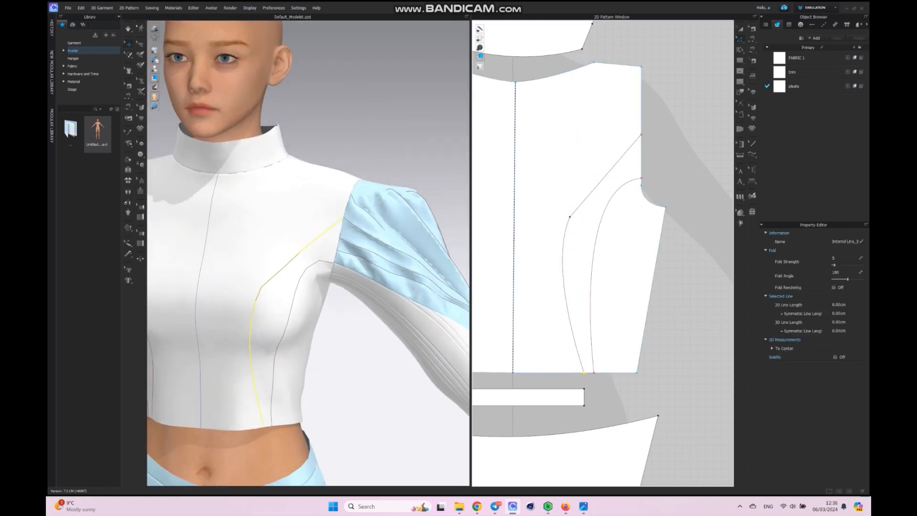
Bow the lower part of the inner internal line on the front bodice slightly towards the side seam.
click(573, 333)
click(740, 40)
click(769, 63)
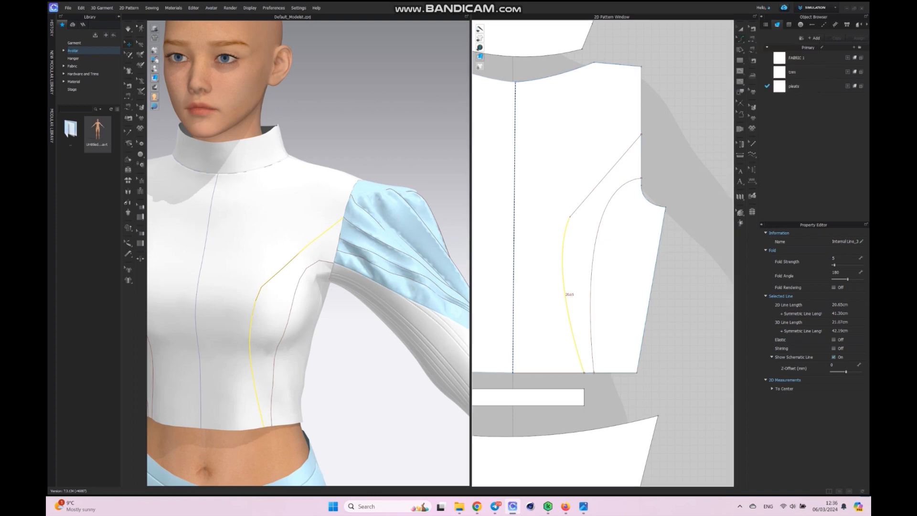
drag(565, 293, 578, 294)
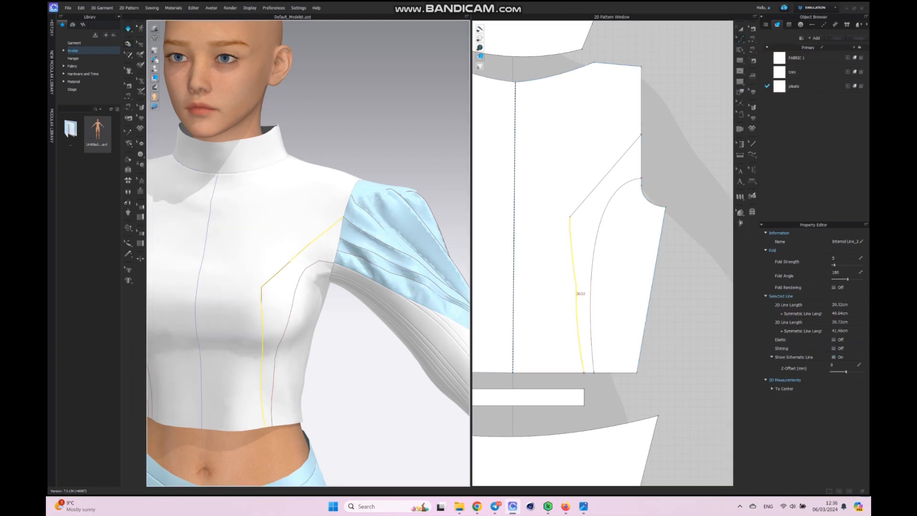
scroll(288, 224, down, 3)
right_drag(289, 225, 332, 226)
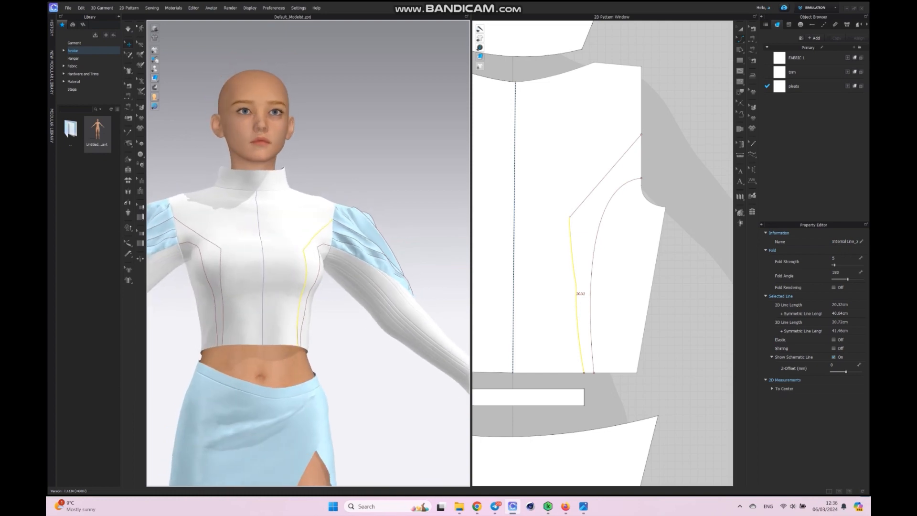
scroll(543, 392, up, 3)
scroll(543, 392, down, 4)
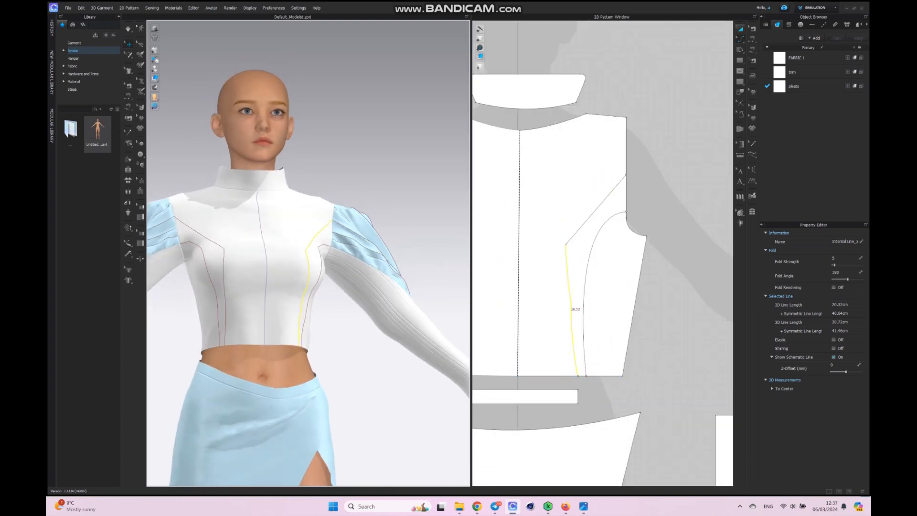
Remove the linked editing from the front bodice so its two halves can be edited independently.
click(577, 160)
right_click(577, 161)
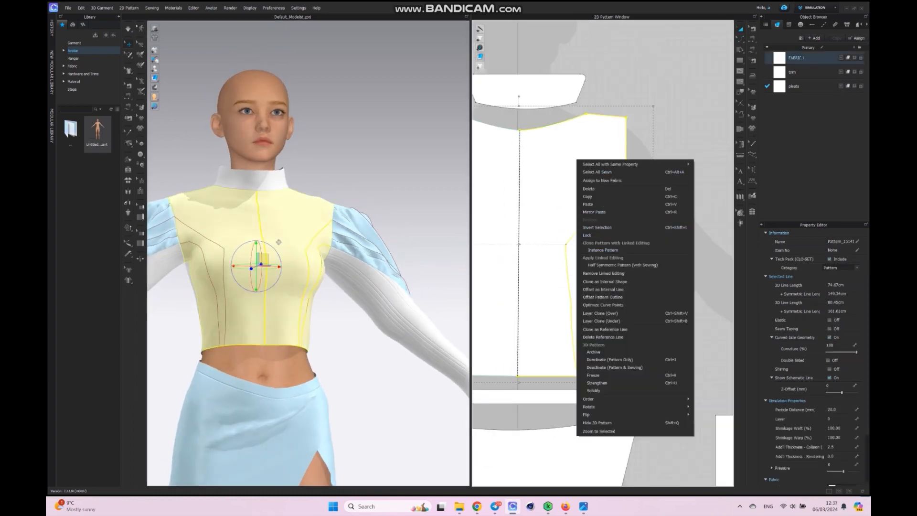
click(603, 273)
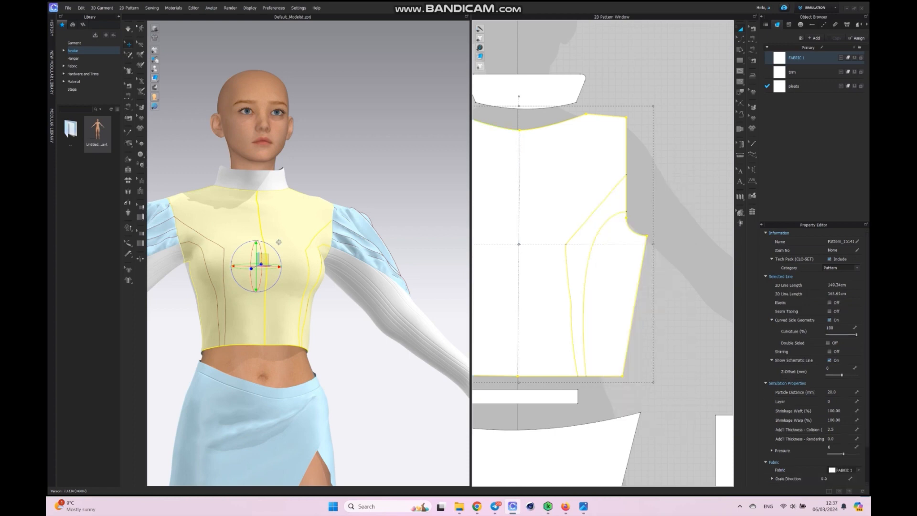
click(740, 39)
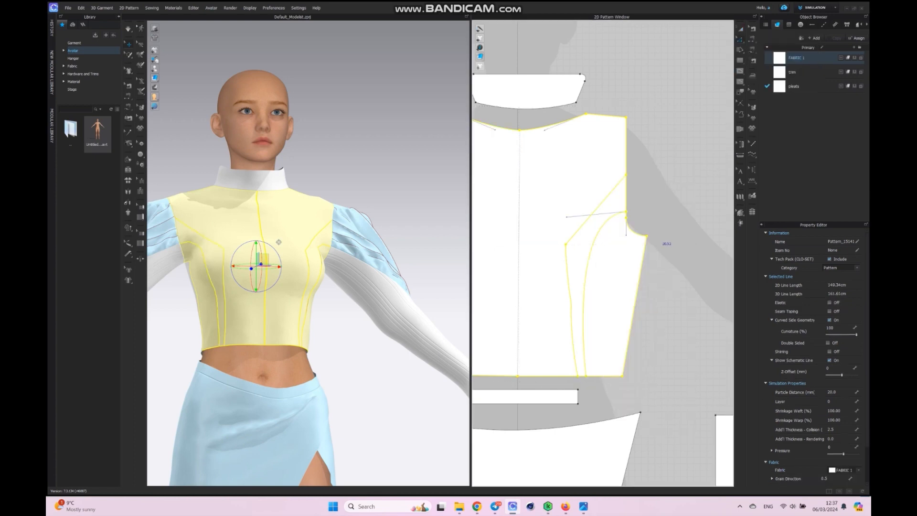
click(669, 346)
middle_drag(669, 346, 693, 312)
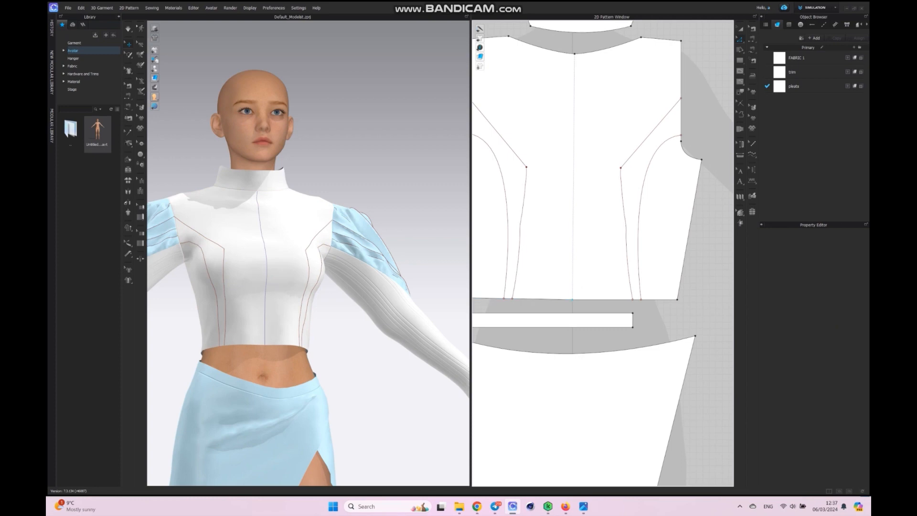
Delete the point at the centre of the front bodice's hem.
click(572, 299)
right_click(572, 299)
click(587, 304)
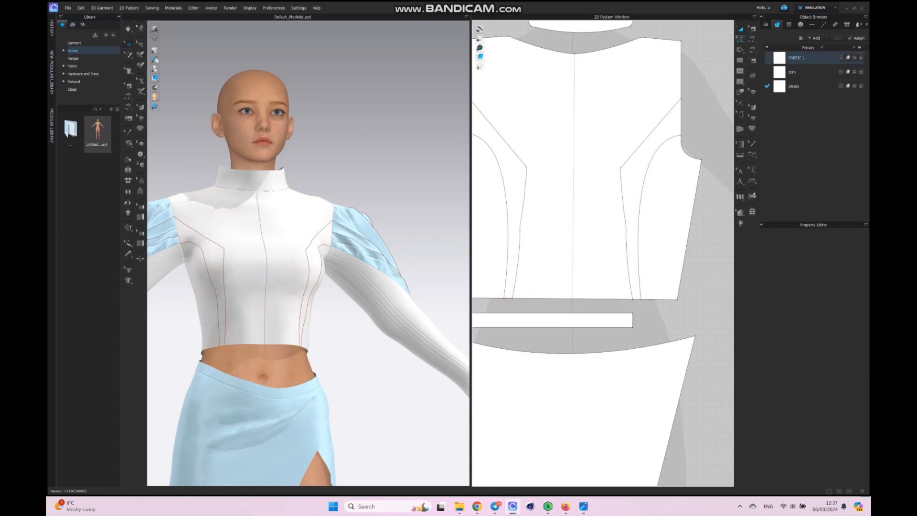
Offset the front bodice's hem inward as one extended internal line at 2 cm, and cut and sew the bodice along it.
click(740, 39)
click(588, 299)
right_click(588, 299)
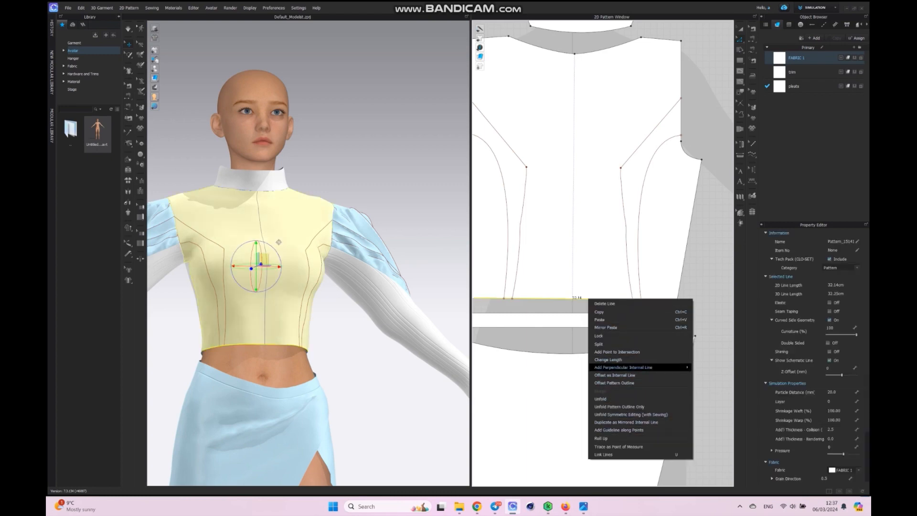
click(614, 375)
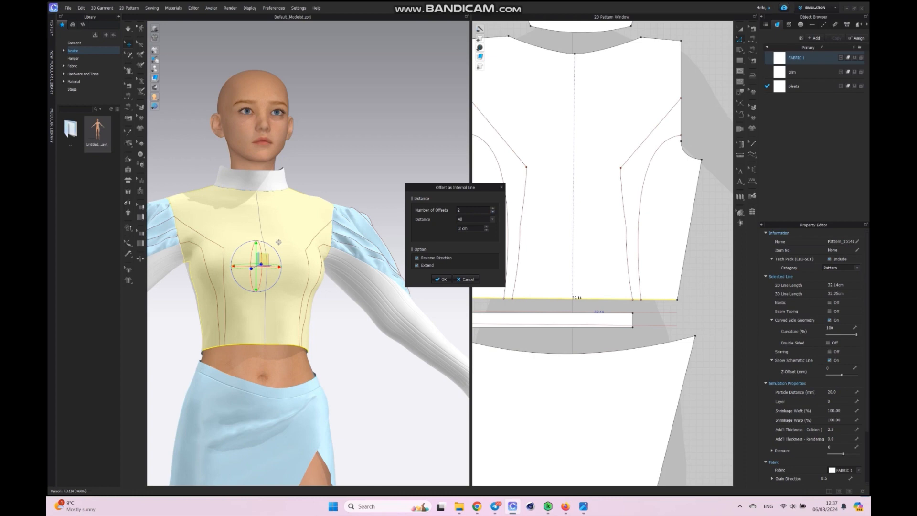
click(493, 211)
click(417, 257)
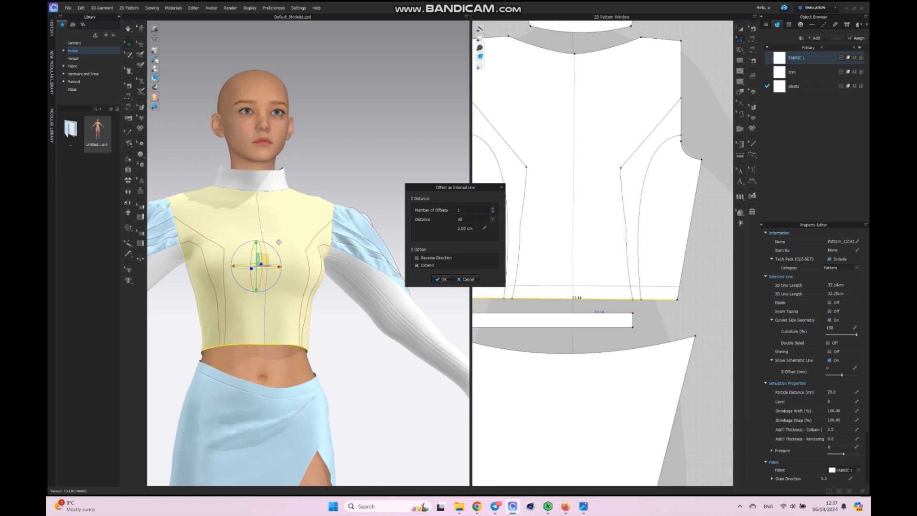
key(Return)
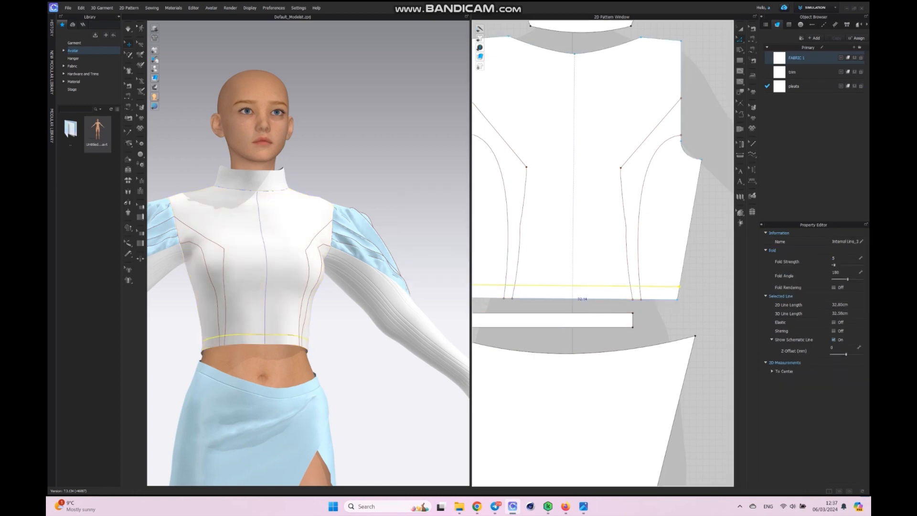
right_click(571, 285)
click(616, 398)
Delete the four leftover internal line pieces inside the new front hem band.
click(513, 300)
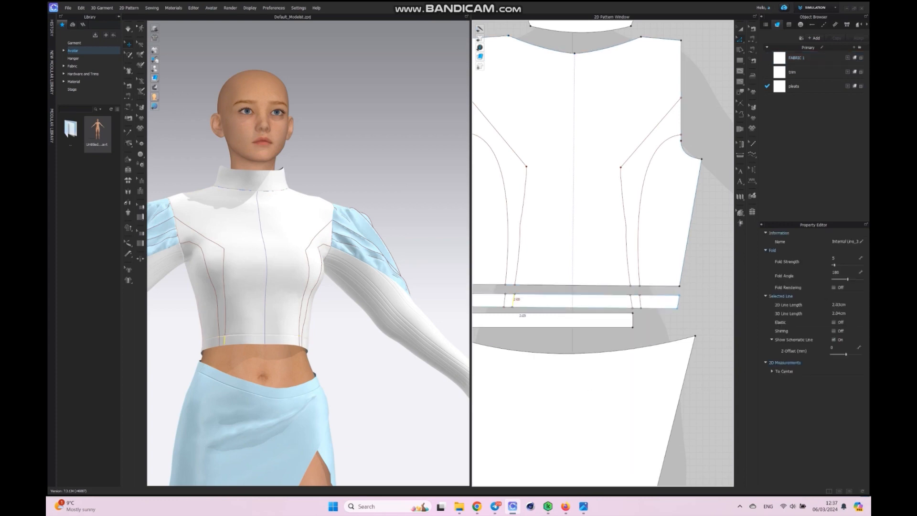
key(Delete)
click(640, 302)
click(631, 302)
key(Delete)
click(640, 302)
key(Delete)
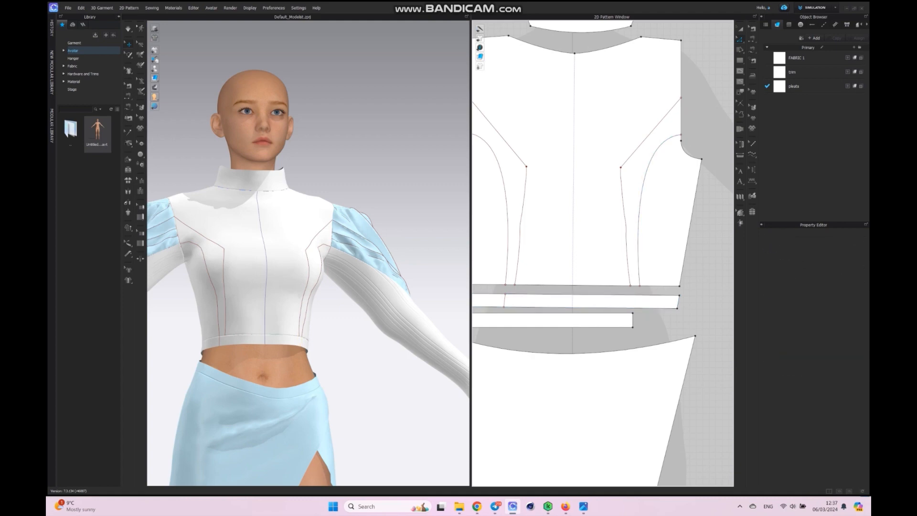
click(505, 300)
key(Delete)
Cut and sew the front bodice along all four internal lines from armhole to hem, including the straight upper segments.
double_click(517, 267)
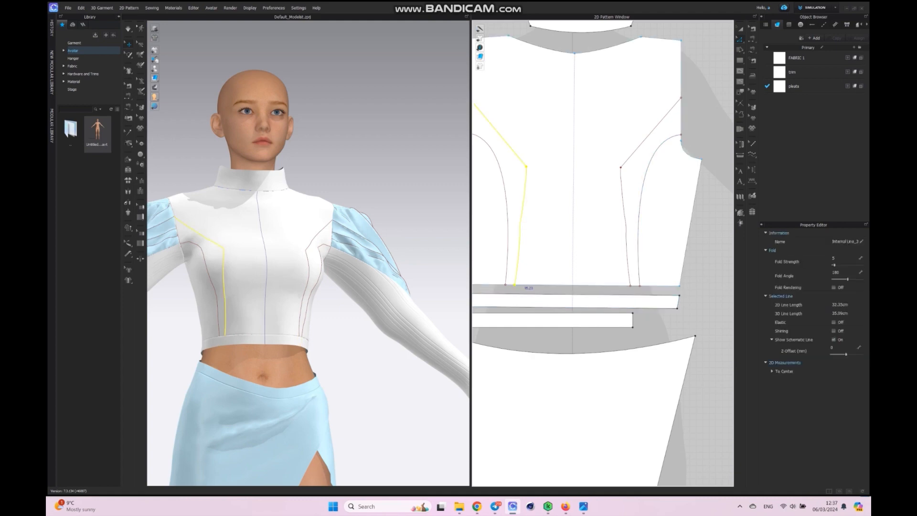
shift+click(506, 246)
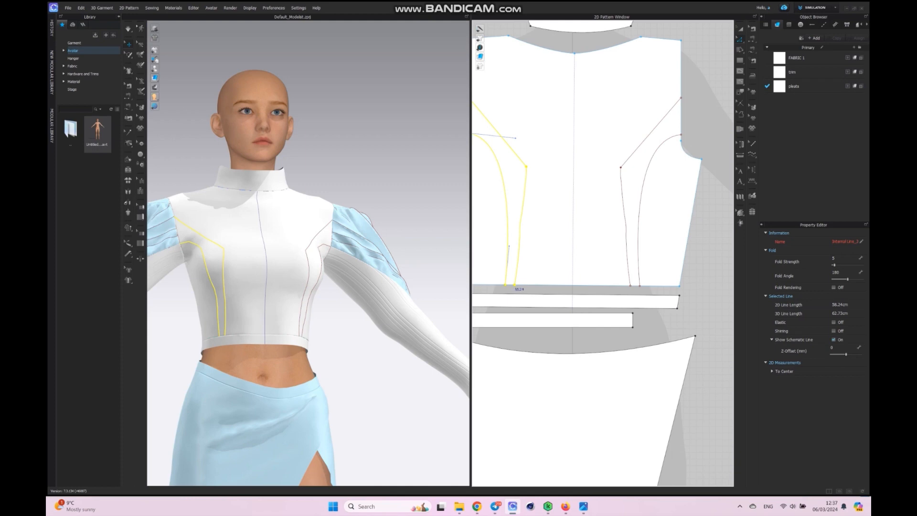
shift+click(625, 230)
shift+click(639, 258)
right_click(639, 271)
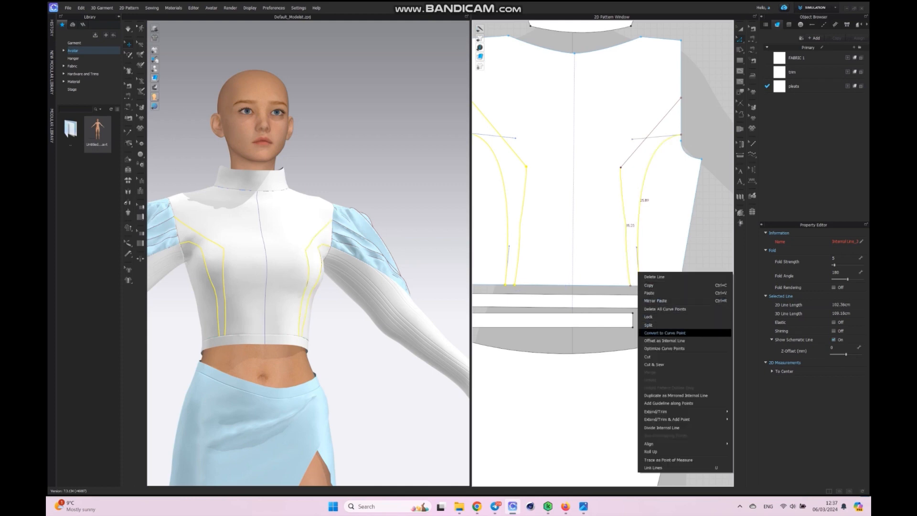
click(654, 364)
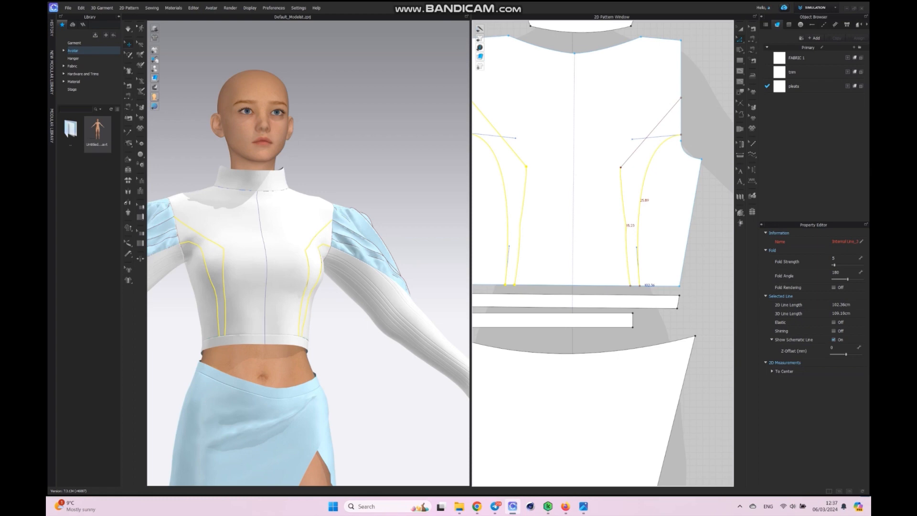
click(645, 139)
right_click(644, 140)
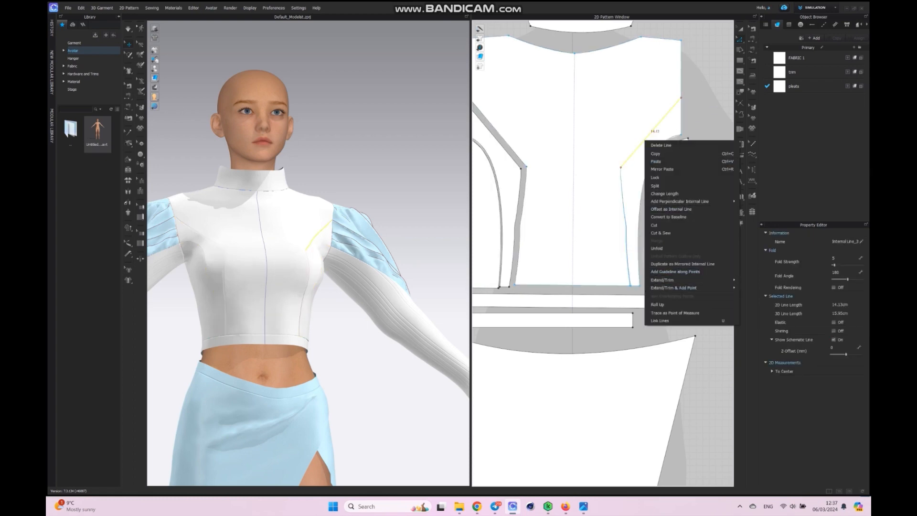
click(661, 233)
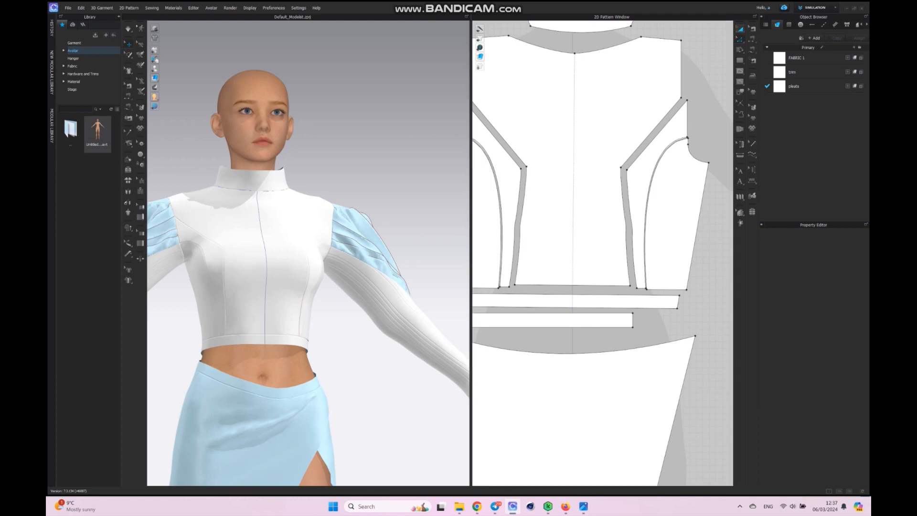
Assign the trim fabric to both narrow front bodice panels between the angled and curved seams.
click(740, 29)
click(655, 154)
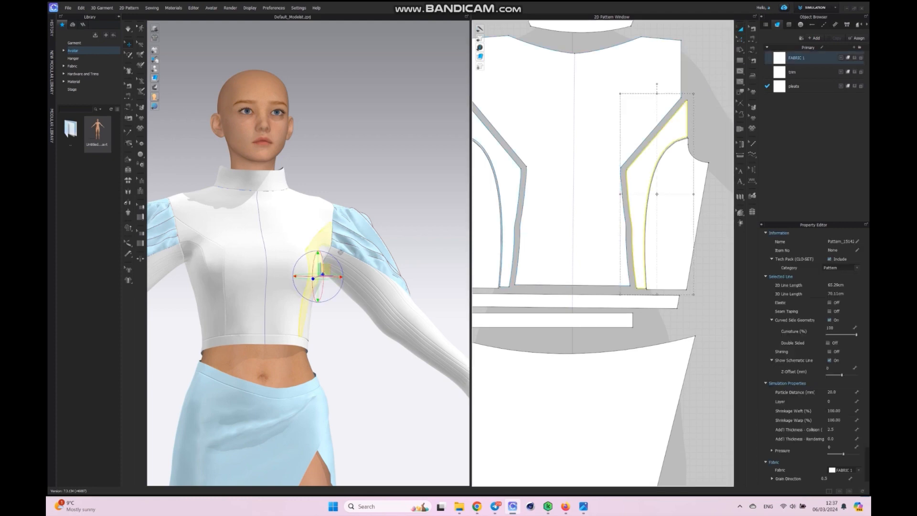
shift+click(511, 195)
click(854, 72)
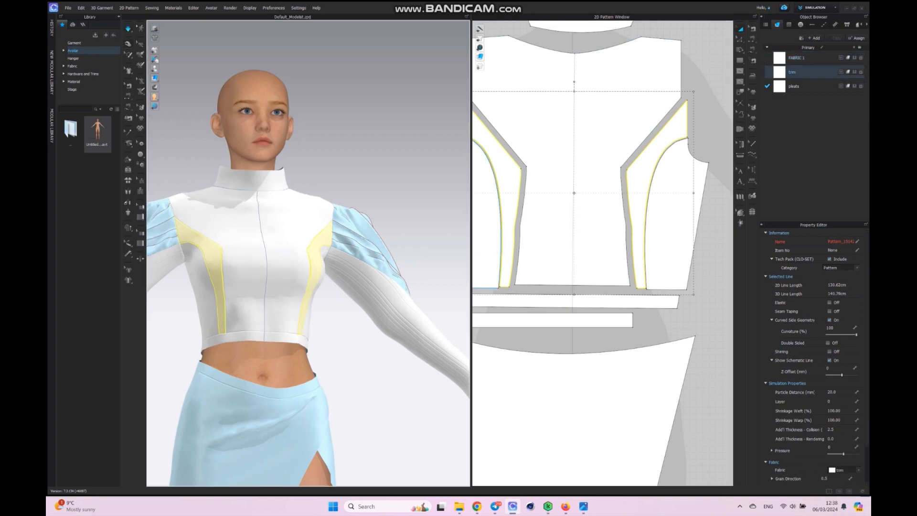
Narrow the front bodice's hem band by pulling in one of its short ends, and run the simulation.
mouse_move(267, 249)
right_down()
mouse_move(363, 249)
mouse_move(283, 249)
right_up()
scroll(565, 316, down, 5)
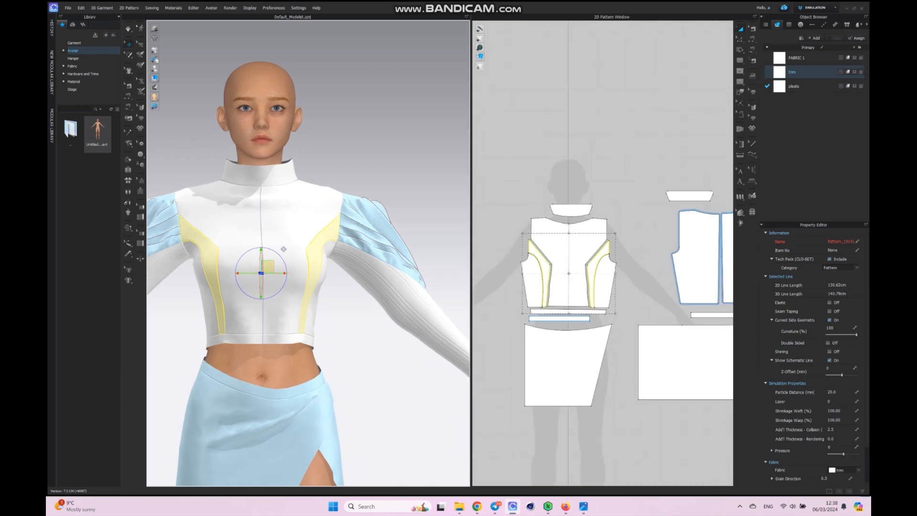
click(567, 311)
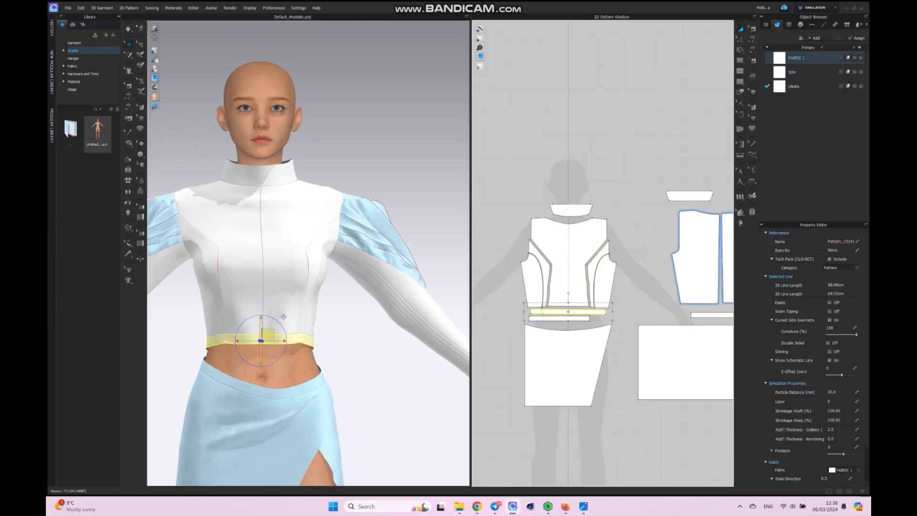
drag(524, 311, 536, 312)
key(space)
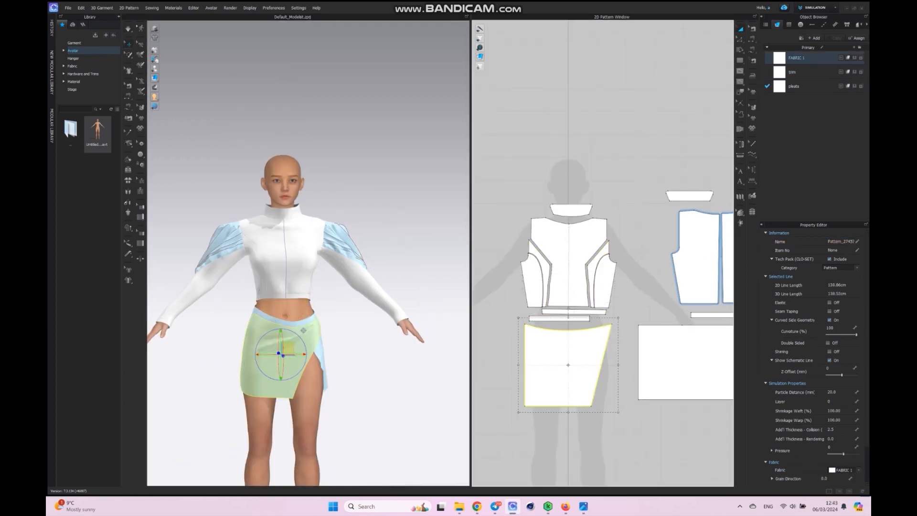
Copy the front skirt piece and paste three copies in a column beneath it.
right_click(588, 361)
key(Escape)
scroll(595, 391, down, 5)
middle_drag(595, 391, 598, 341)
right_click(585, 373)
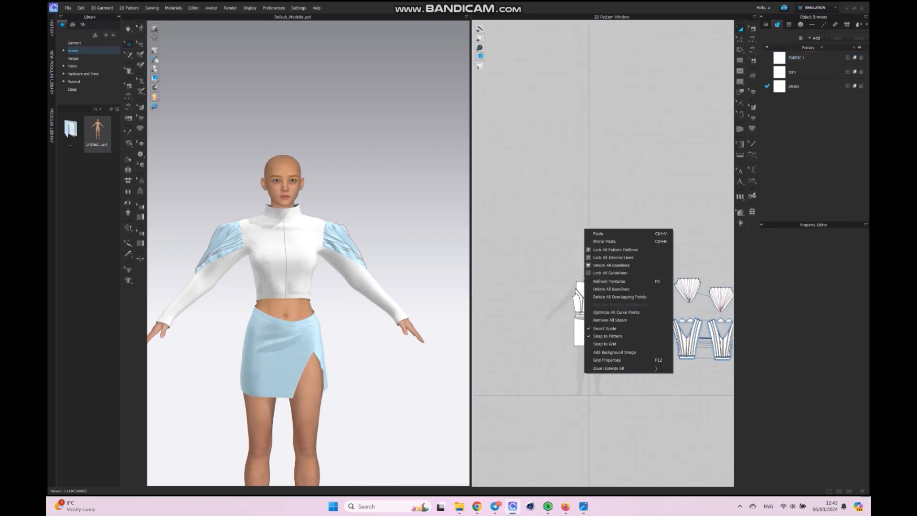
click(594, 234)
right_click(586, 369)
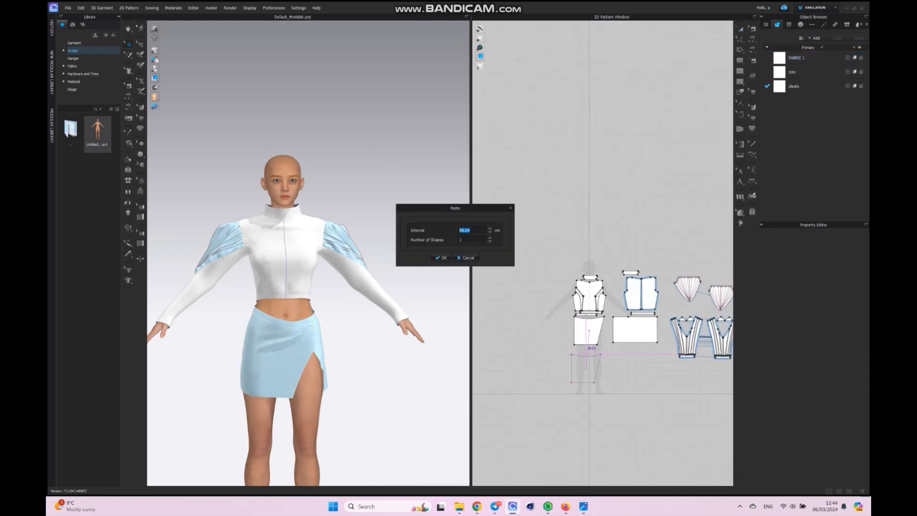
key(Return)
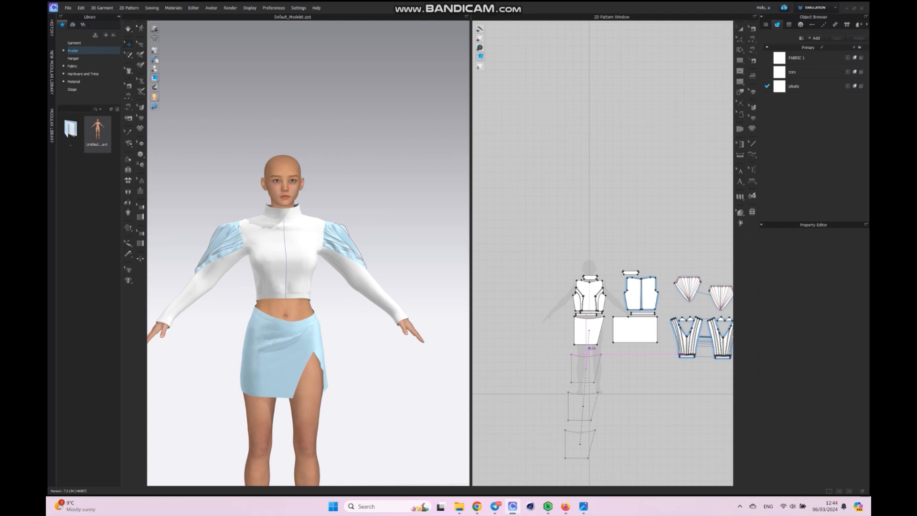
Shorten the first two skirt copies by raising their hems, making the second copy shorter than the first.
scroll(580, 443, up, 4)
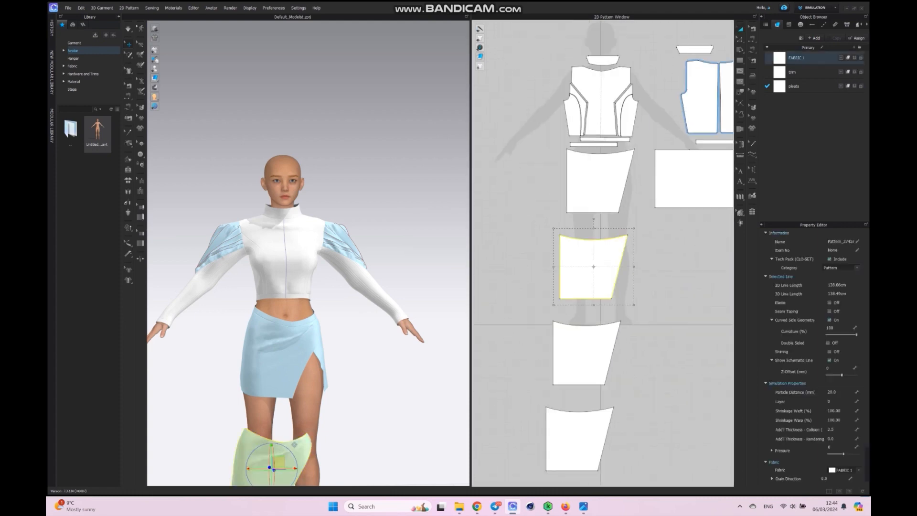
drag(594, 287, 593, 280)
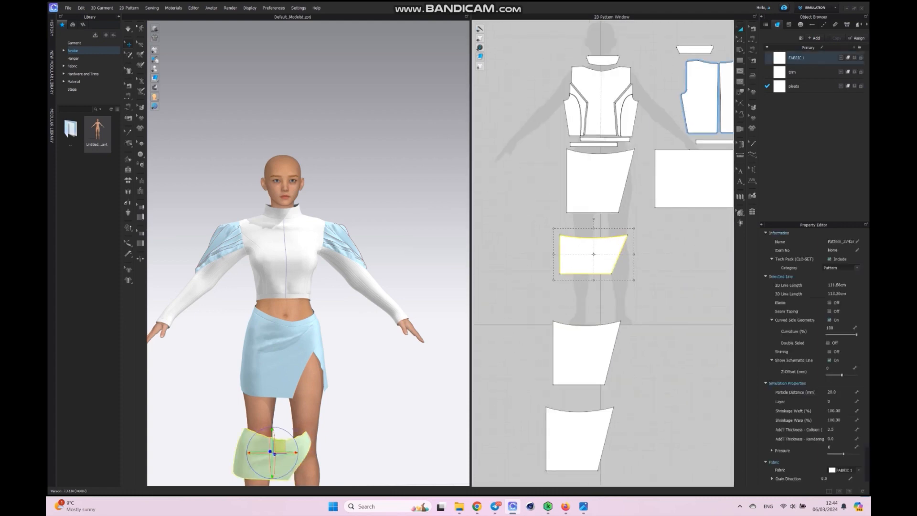
click(586, 353)
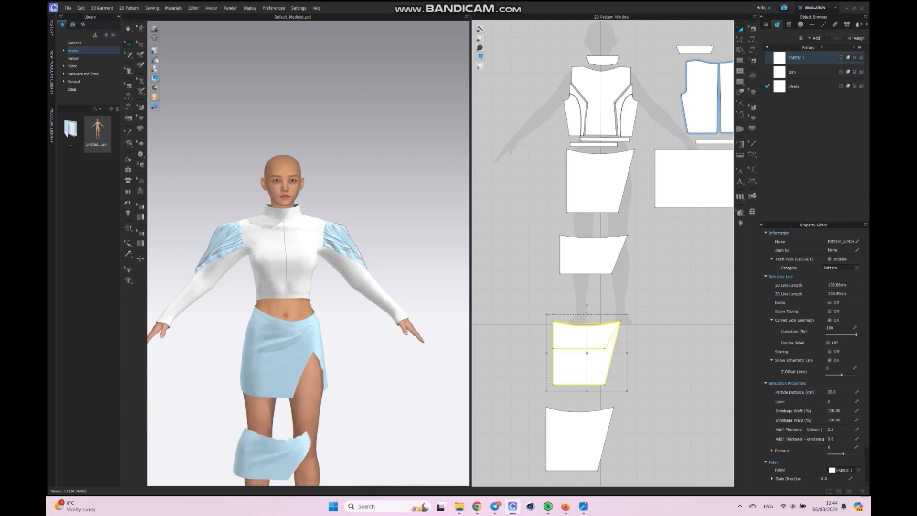
drag(586, 357, 587, 357)
Sew the front skirt's waist edge to the first skirt copy's upper edge, and that edge to the second copy's upper edge.
key(n)
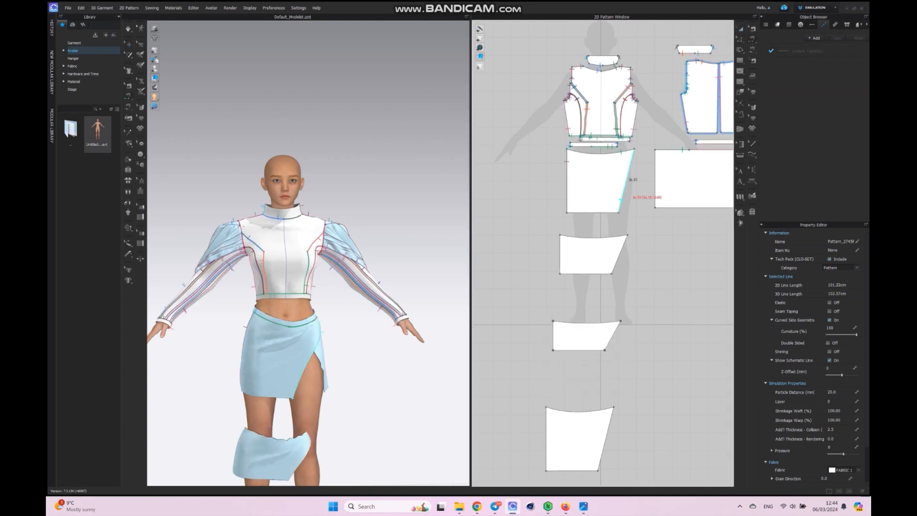
click(619, 152)
click(606, 152)
click(580, 323)
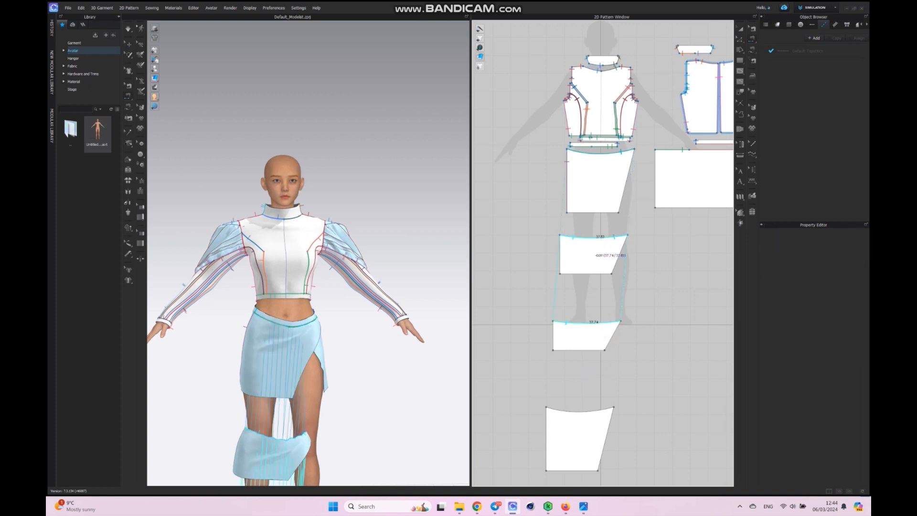
click(588, 238)
key(a)
Raise the third skirt copy's hem to make it the shortest, and sew its upper edge to the second copy's upper edge.
click(579, 441)
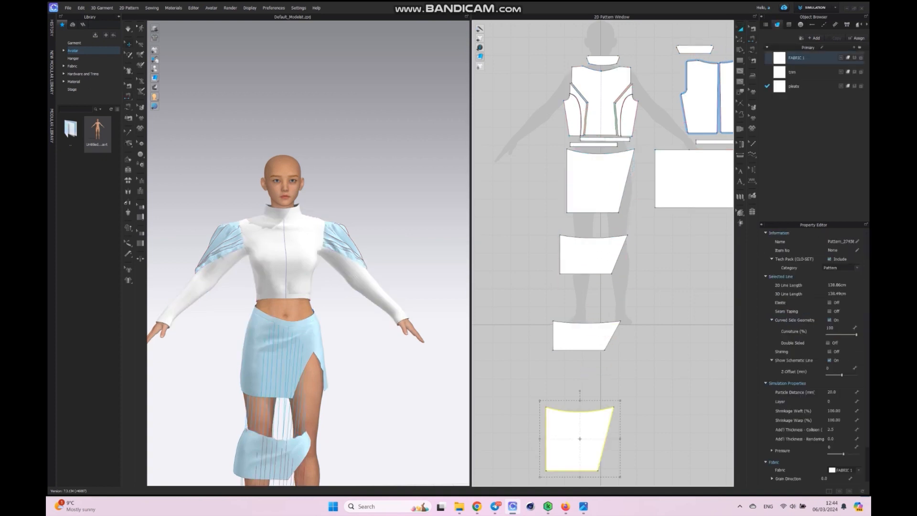
key(n)
click(592, 407)
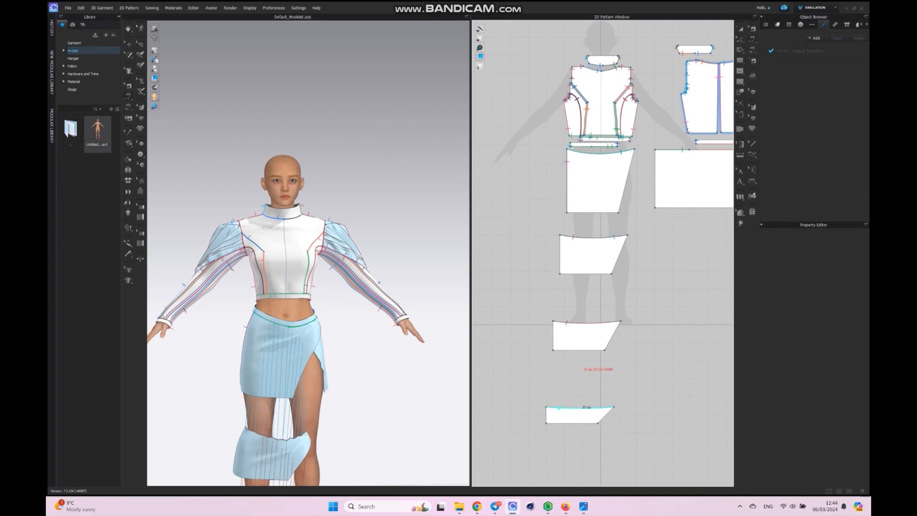
click(592, 322)
key(a)
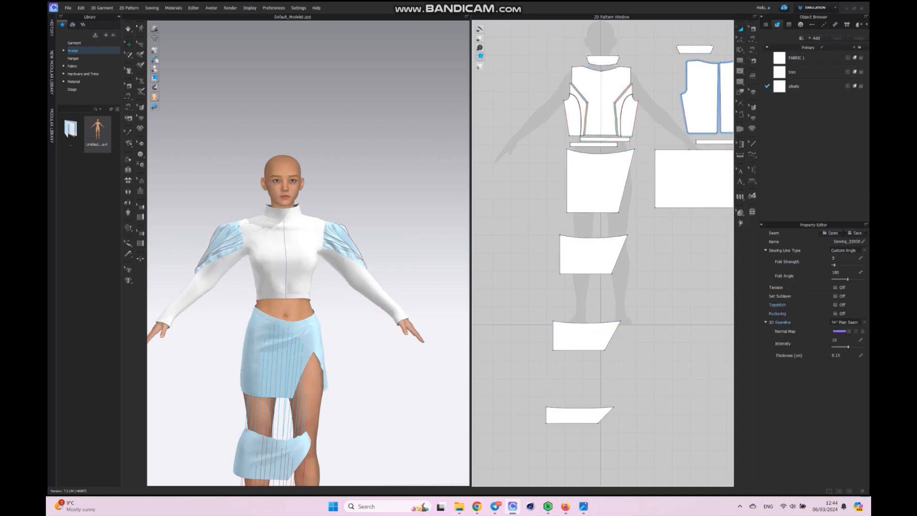
Unfreeze the three shortened skirt copies together.
drag(717, 224, 572, 412)
right_click(581, 270)
click(600, 231)
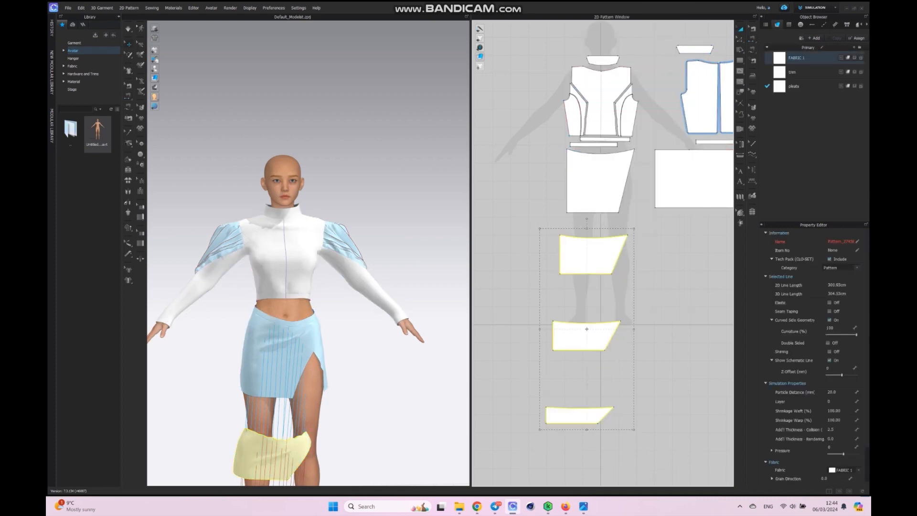
Raise the three skirt copies in 3D to hip level, layered outward in front of the skirt from longest to shortest, and simulate.
key(2)
key(4)
drag(273, 370, 301, 267)
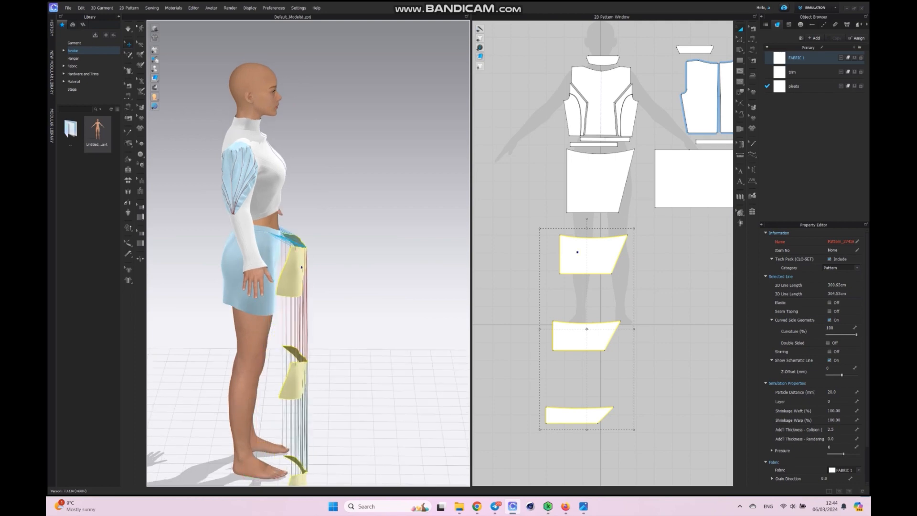
click(336, 313)
drag(304, 376, 328, 267)
drag(305, 479, 350, 272)
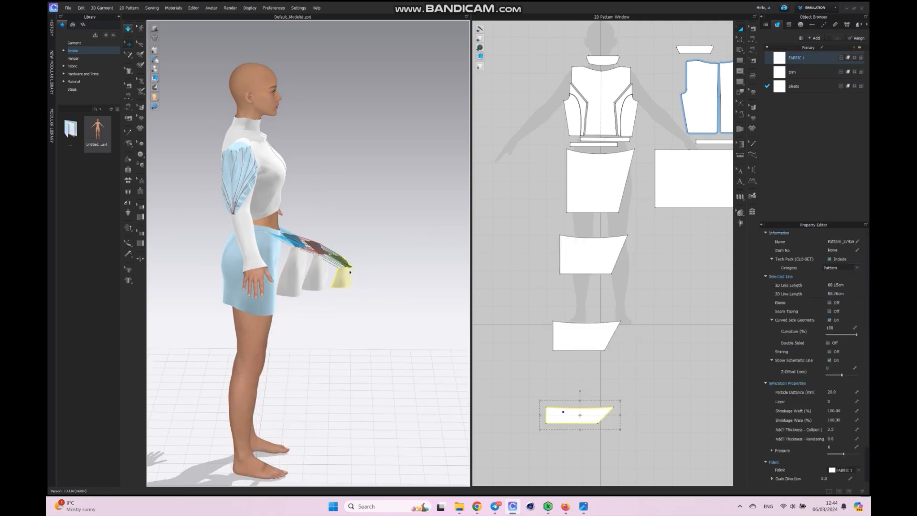
key(space)
Sew the straight side edges of the three copies in sequence to the front skirt's side edge with free sewing, and simulate.
key(2)
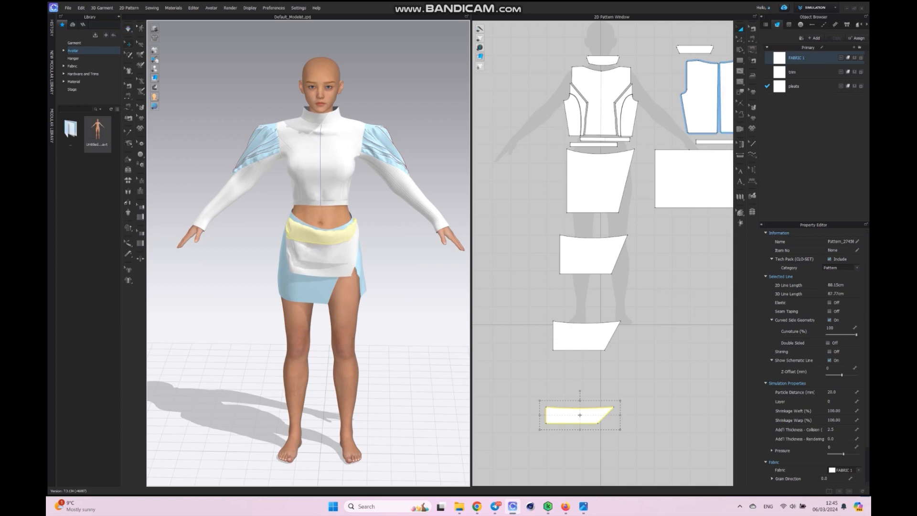
key(m)
click(560, 235)
click(560, 274)
middle_drag(724, 73, 705, 102)
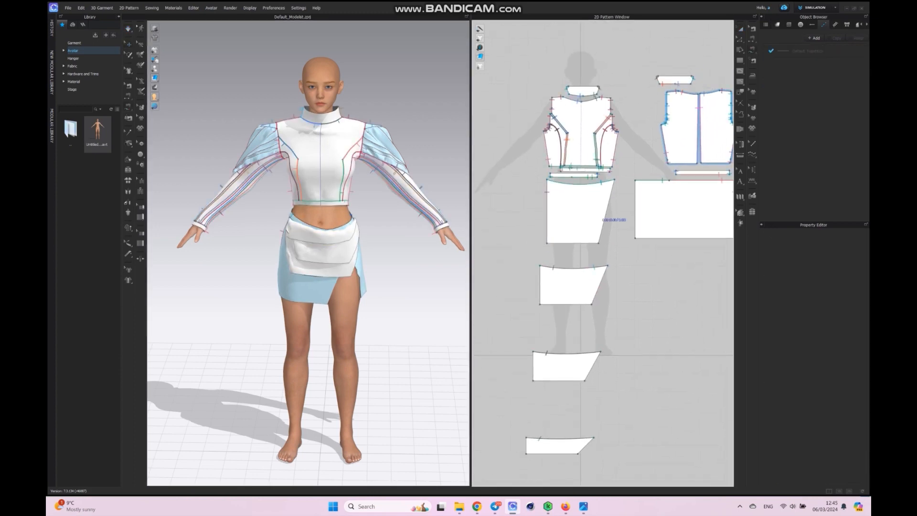
click(540, 281)
click(547, 218)
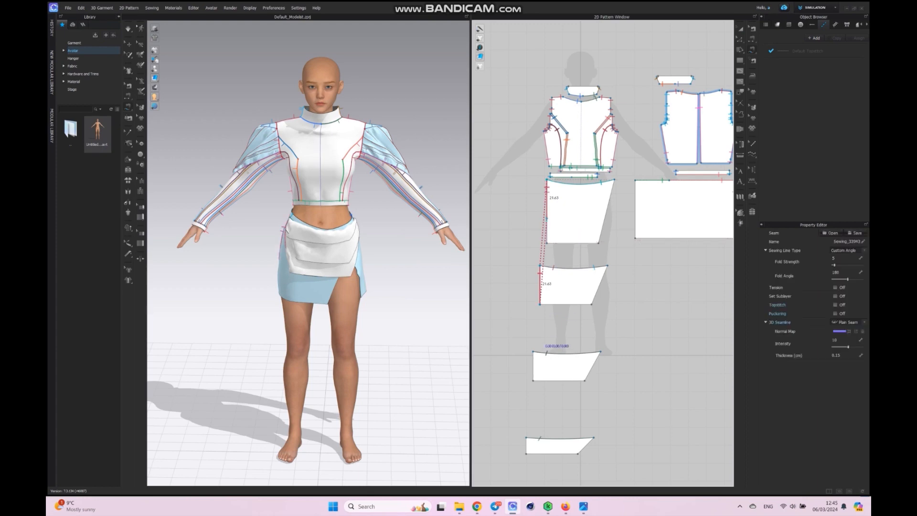
click(533, 364)
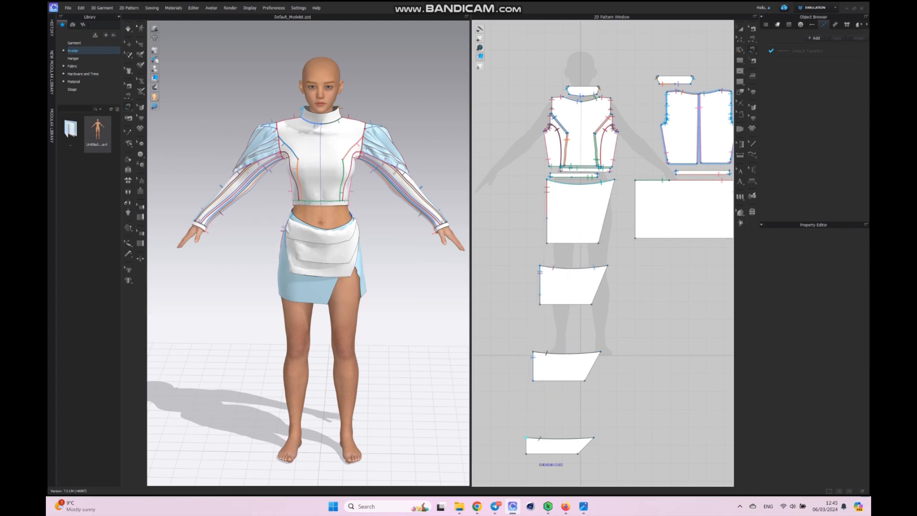
click(527, 445)
key(space)
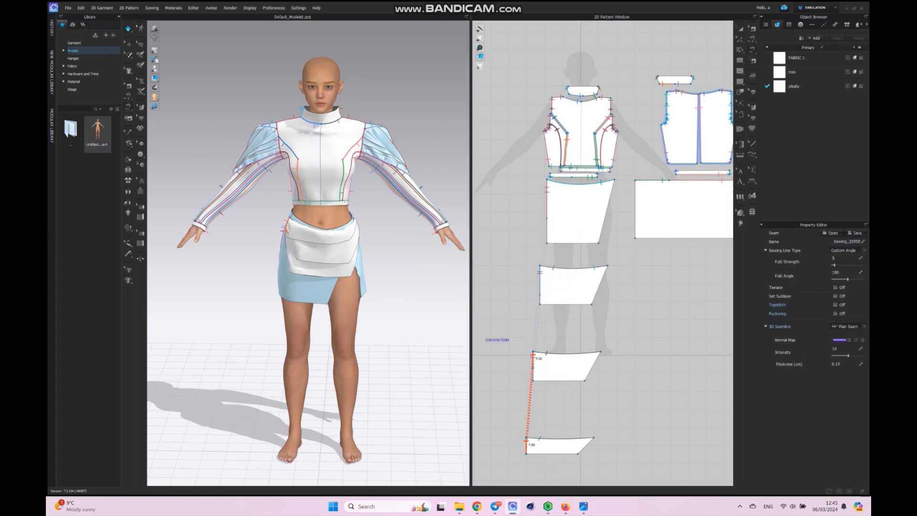
Try the trim fabric on all three overlapping skirt copies and run the simulation.
click(574, 451)
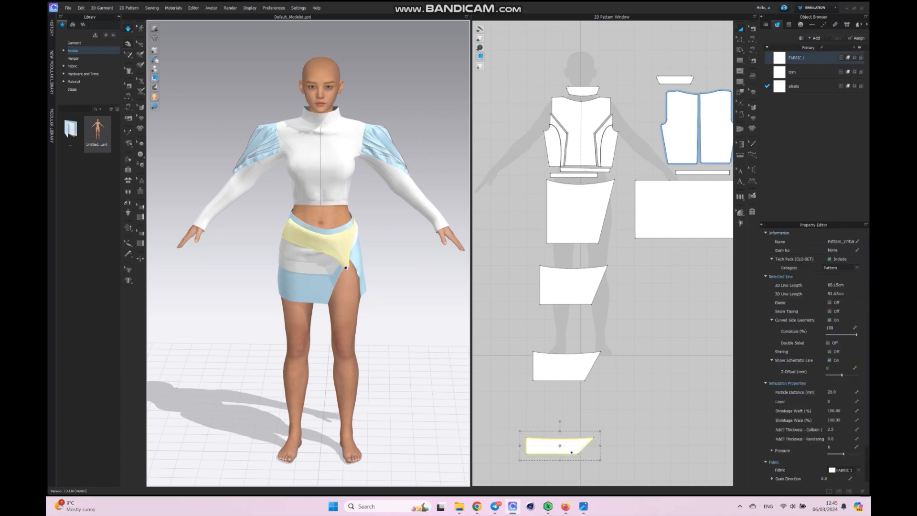
scroll(527, 269, down, 2)
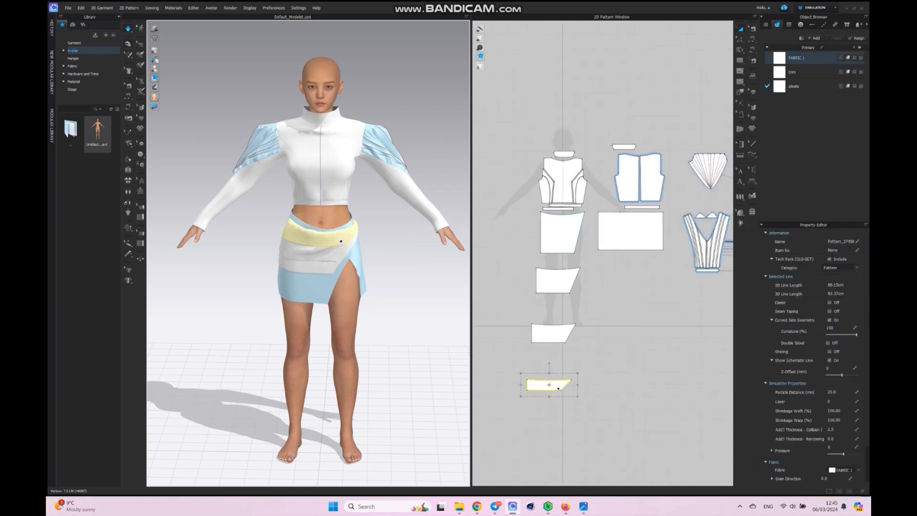
shift+click(552, 333)
shift+click(557, 281)
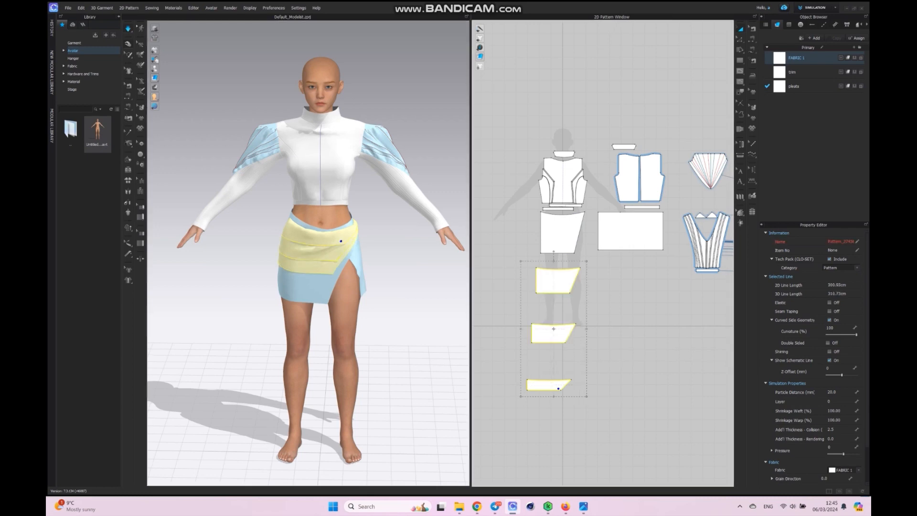
middle_drag(556, 281, 568, 226)
key(b)
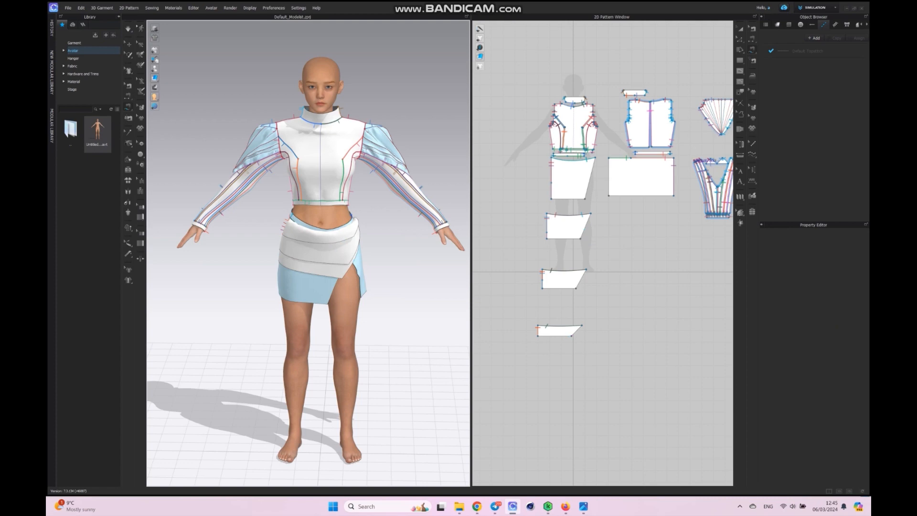
key(a)
drag(524, 206, 604, 347)
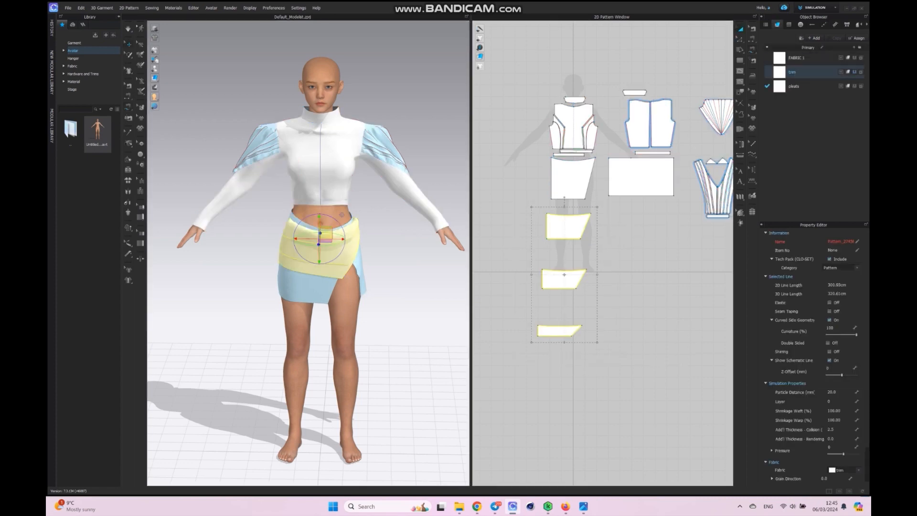
key(space)
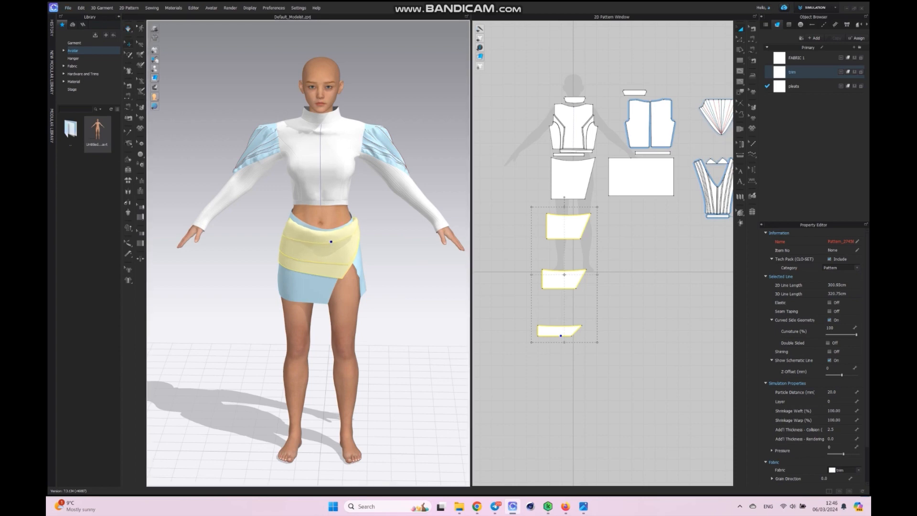
Undo the trim fabric assignment on the three skirt copies.
key(ctrl+z)
key(ctrl+z)
key(ctrl+z)
key(ctrl+z)
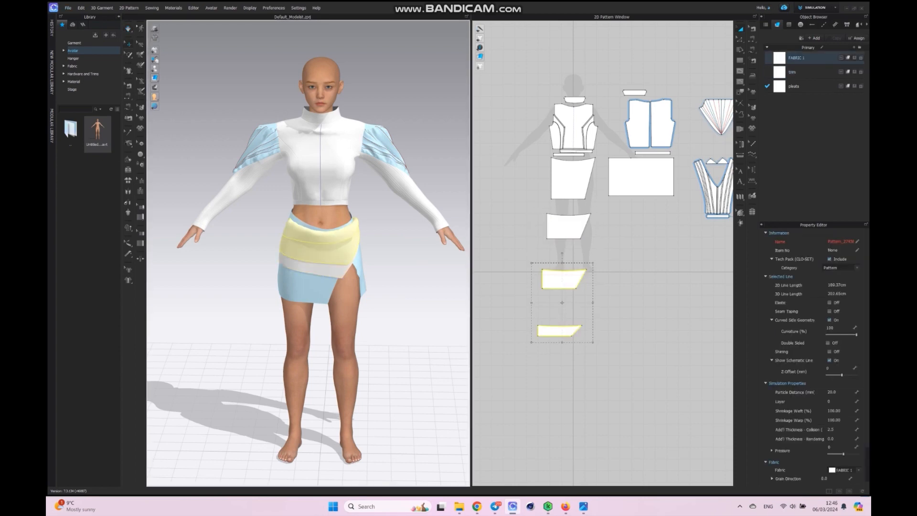
Reshape the three copies into pointed layers by shifting each slanted side's lower corner inward, lowering it on the shorter two, and simulate.
key(z)
scroll(342, 246, up, 5)
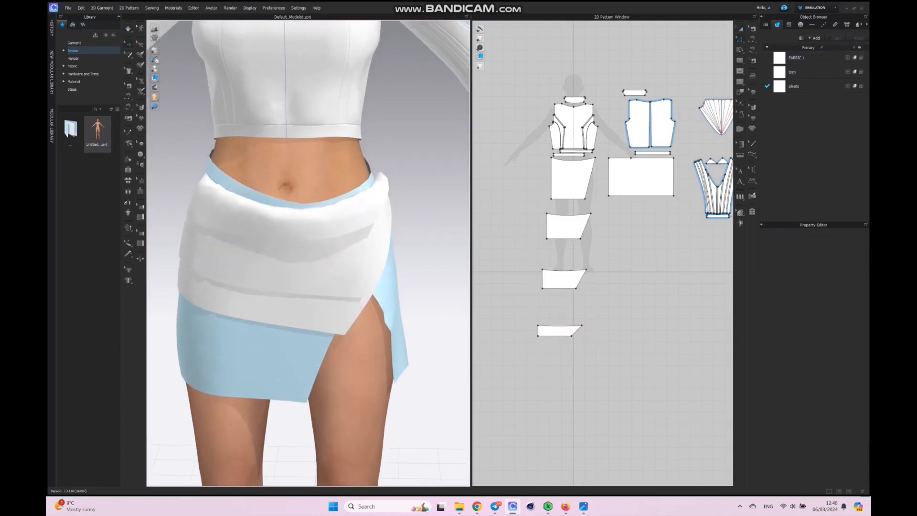
click(281, 247)
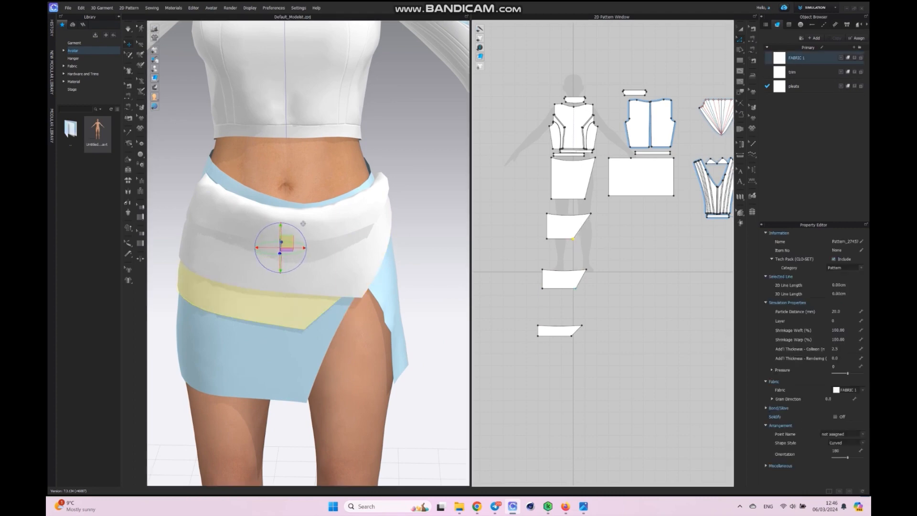
click(303, 223)
drag(306, 209, 302, 213)
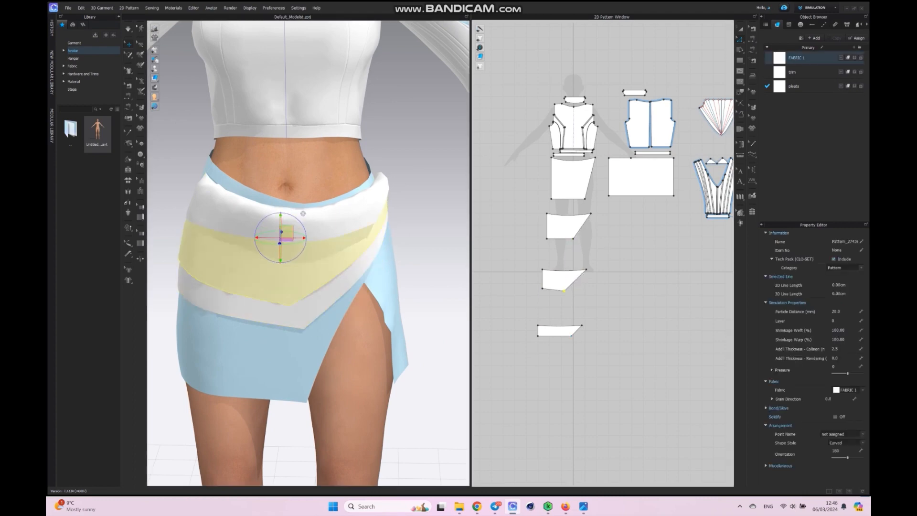
click(308, 180)
drag(309, 180, 305, 193)
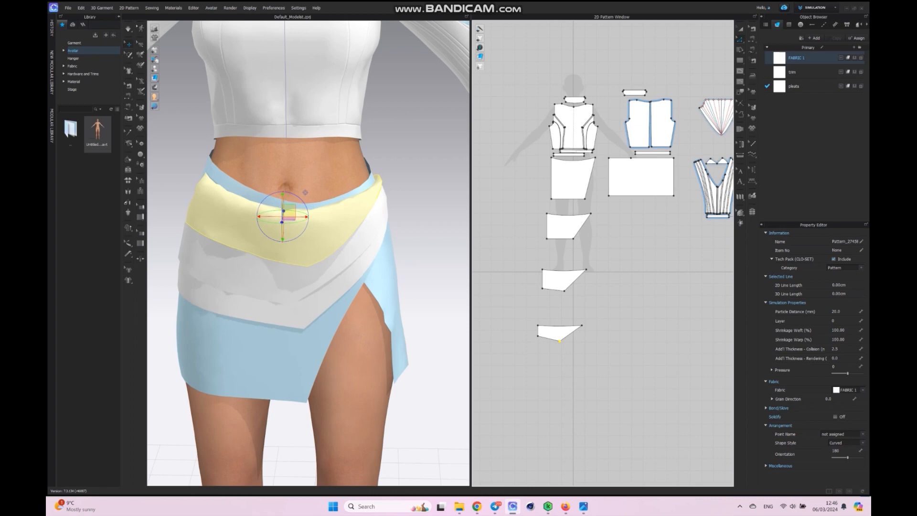
key(space)
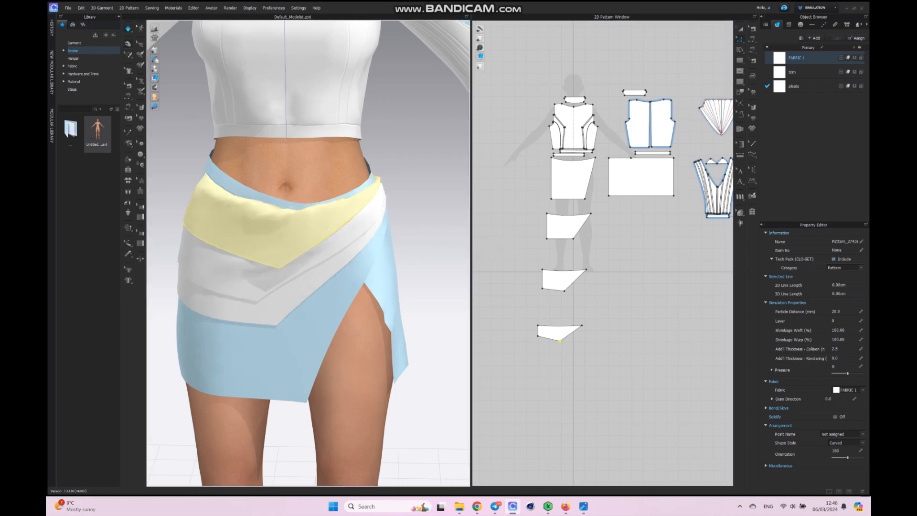
drag(281, 259, 280, 269)
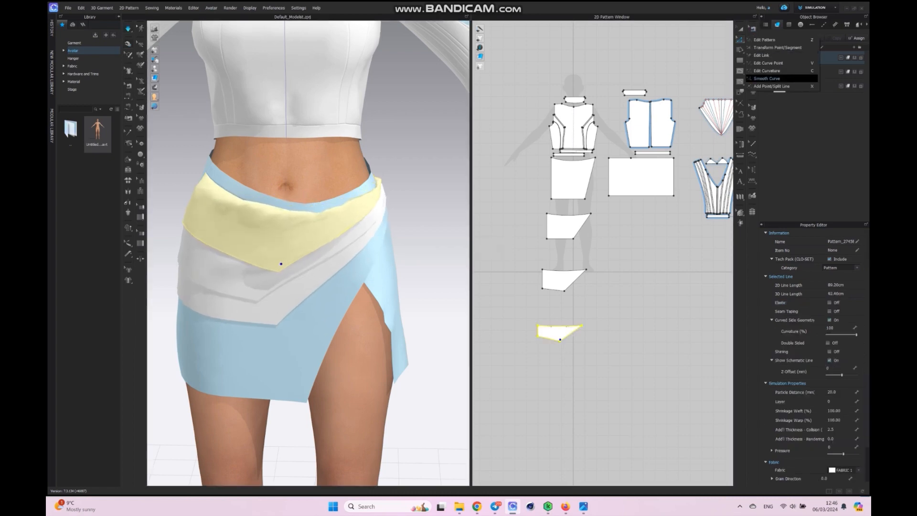
Curve the upper edges of the three skirt copies deeper downward, and run the simulation.
click(558, 326)
scroll(557, 330, up, 3)
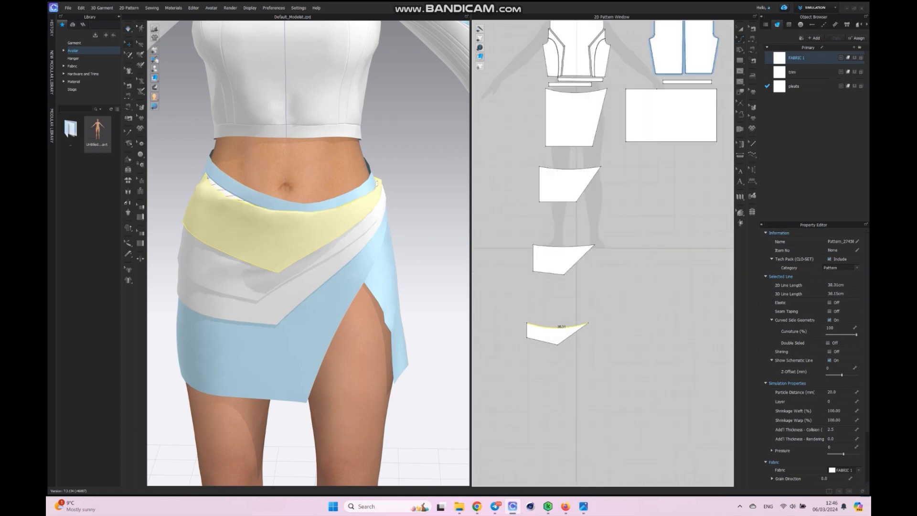
drag(563, 220, 563, 225)
drag(572, 118, 572, 123)
key(space)
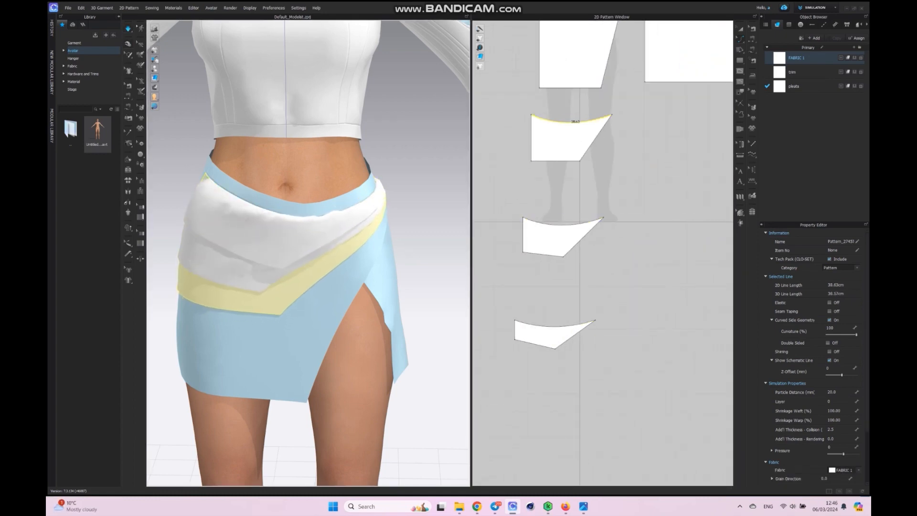
Set the particle distance of the three skirt layers and the front and back skirt pieces to 10 mm.
key(a)
drag(501, 102, 629, 365)
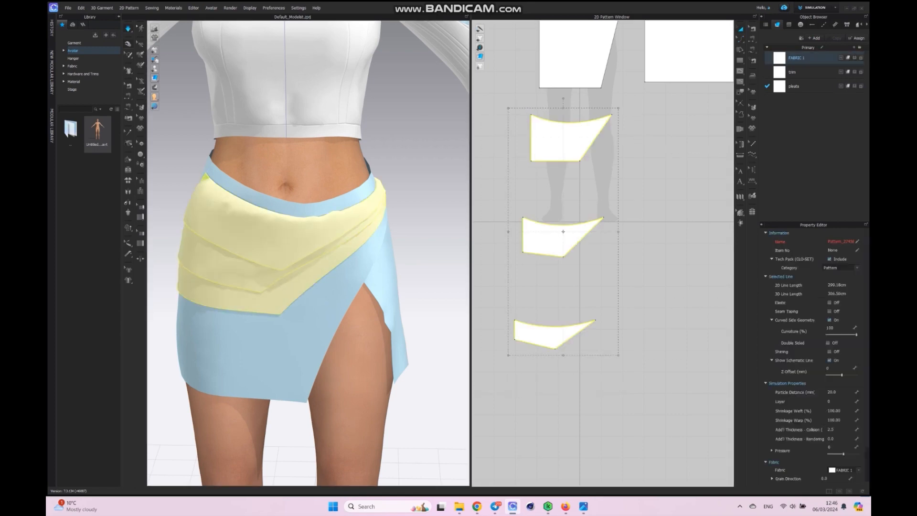
click(833, 392)
key(Return)
middle_drag(585, 55, 566, 201)
click(561, 199)
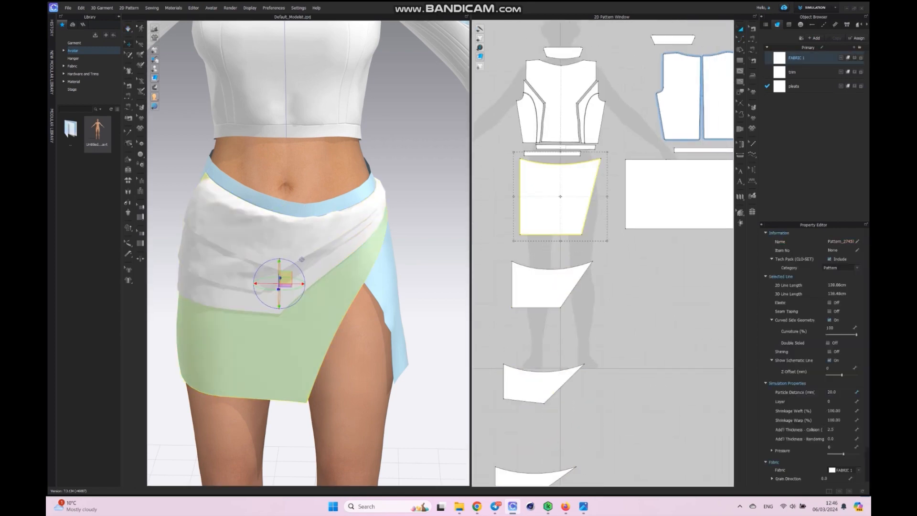
shift+click(669, 196)
click(833, 393)
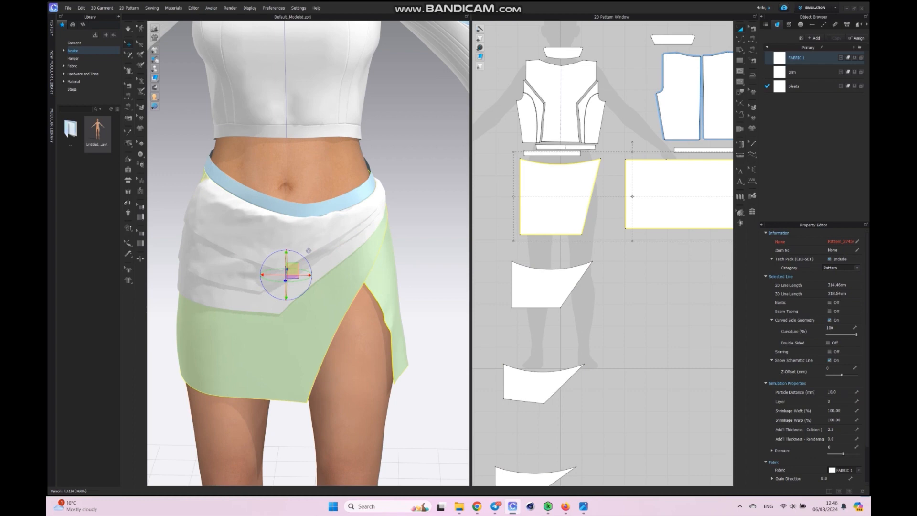
Select all pattern pieces of the garment and unfreeze them.
scroll(568, 206, down, 9)
drag(550, 148, 641, 265)
right_click(582, 206)
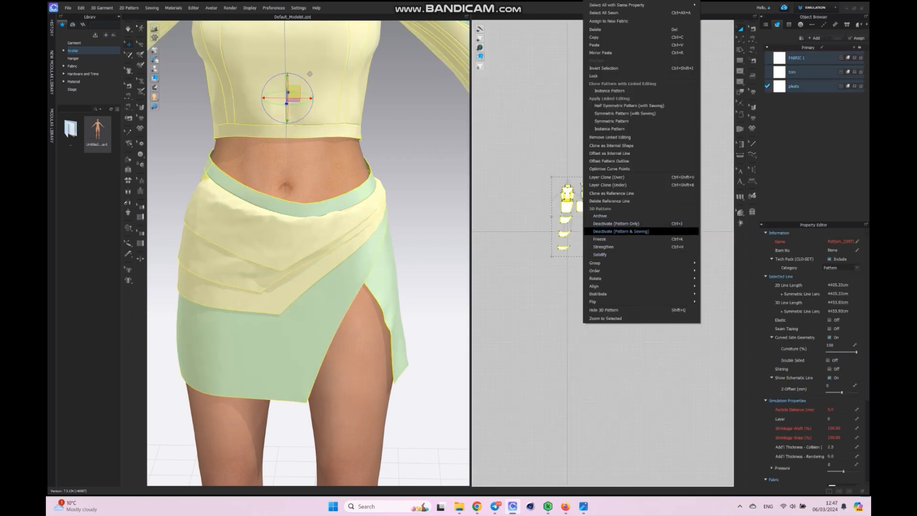
click(620, 231)
right_click(582, 206)
click(616, 224)
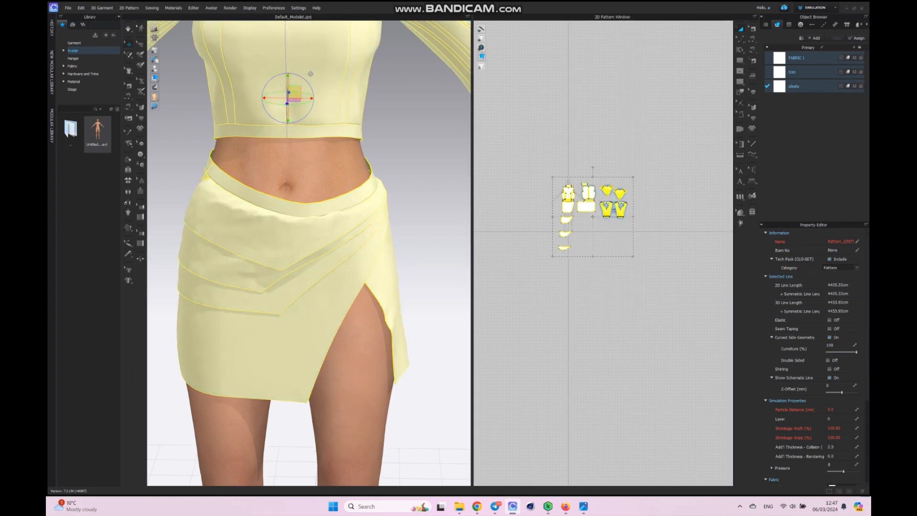
Enlarge the 3D view to frame the whole garment and simulate all of its pieces together.
drag(472, 234, 603, 234)
scroll(374, 253, down, 7)
middle_drag(374, 214, 374, 285)
scroll(374, 285, up, 2)
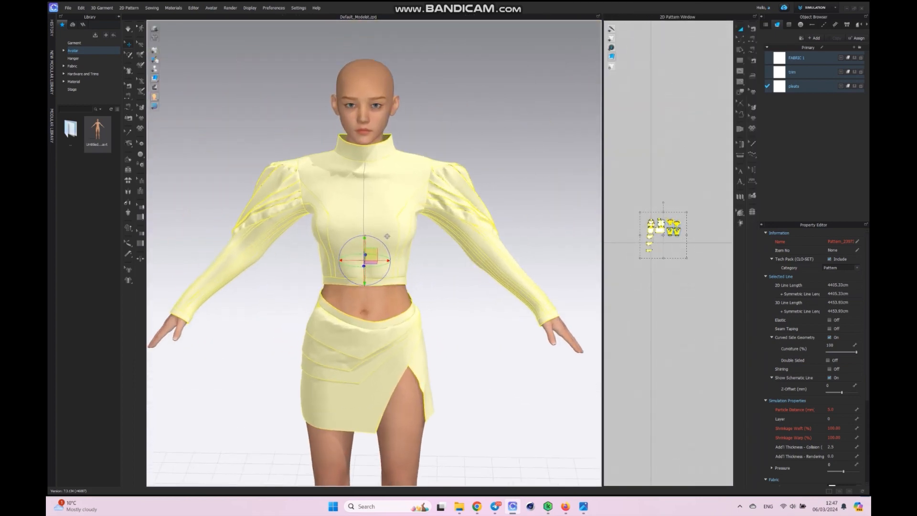
key(space)
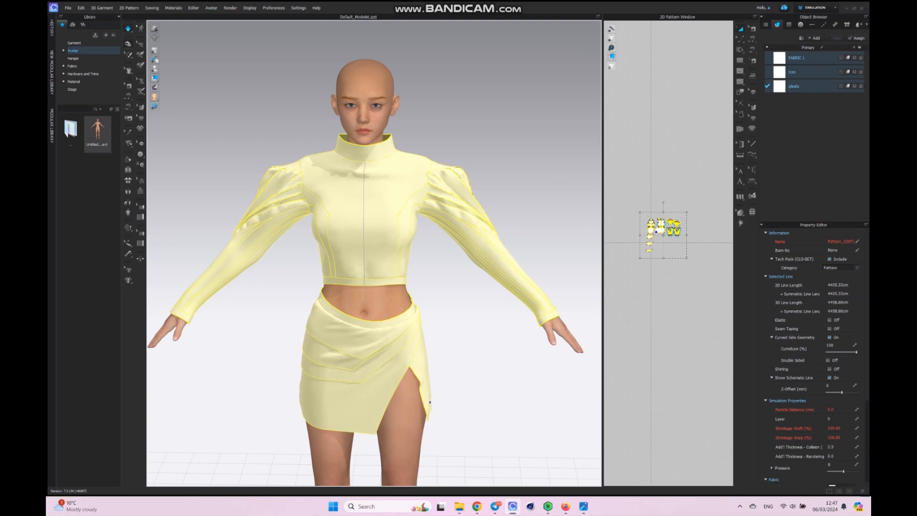
Stop the simulation and clear the selection of the garment pieces.
click(128, 29)
click(229, 124)
scroll(374, 253, down, 4)
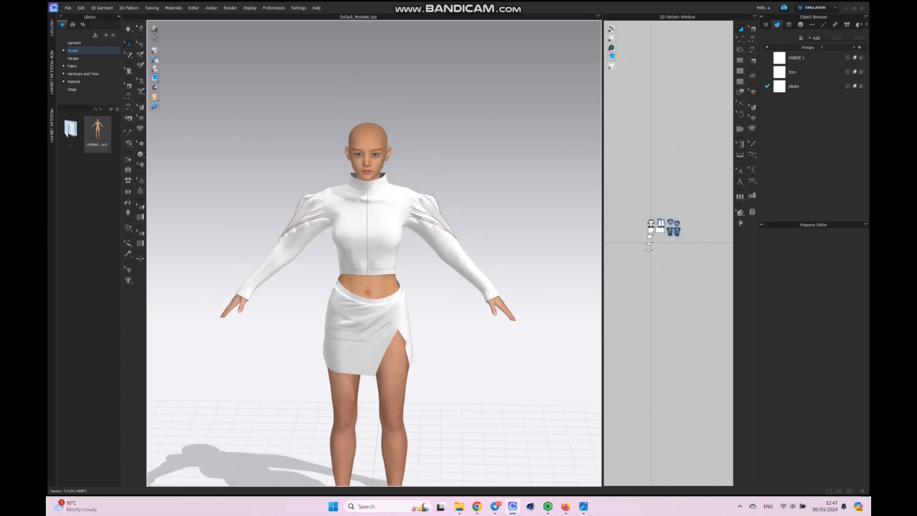
mouse_move(287, 239)
right_down()
mouse_move(478, 234)
mouse_move(287, 240)
right_up()
Lower the centre neckline point of the front bodice panel to form a V-shaped neckline, and run the simulation.
click(367, 198)
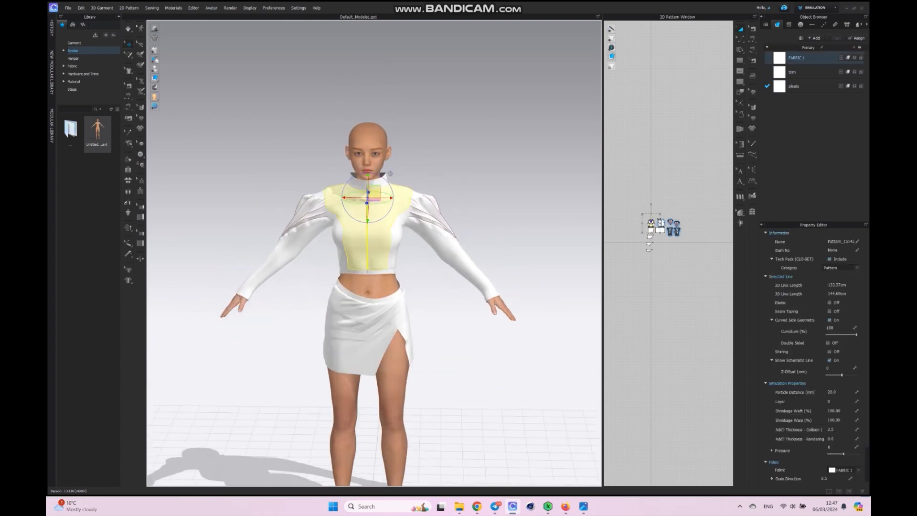
scroll(390, 173, up, 6)
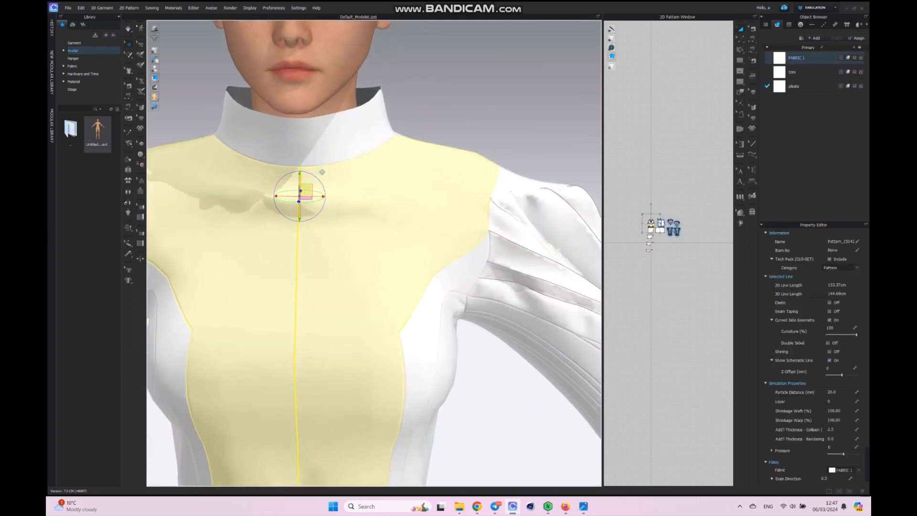
drag(603, 191, 401, 193)
scroll(540, 196, up, 10)
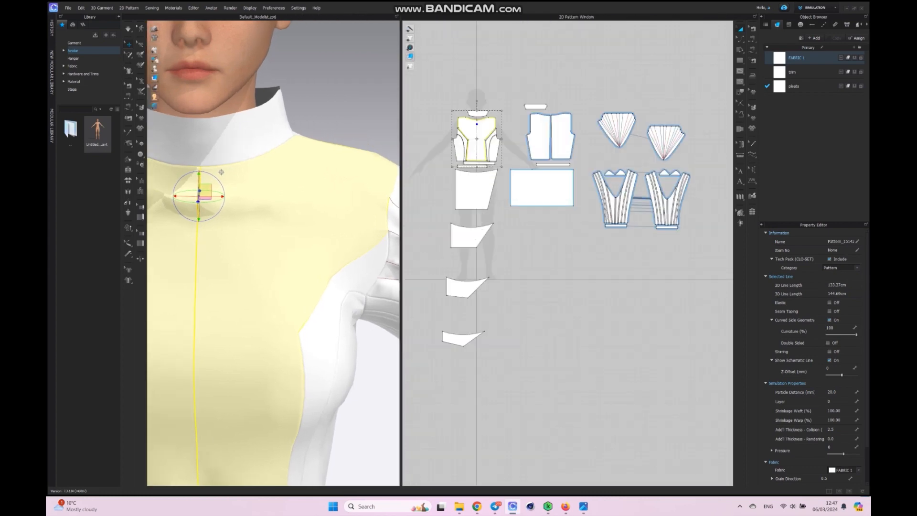
middle_drag(540, 196, 667, 287)
click(666, 286)
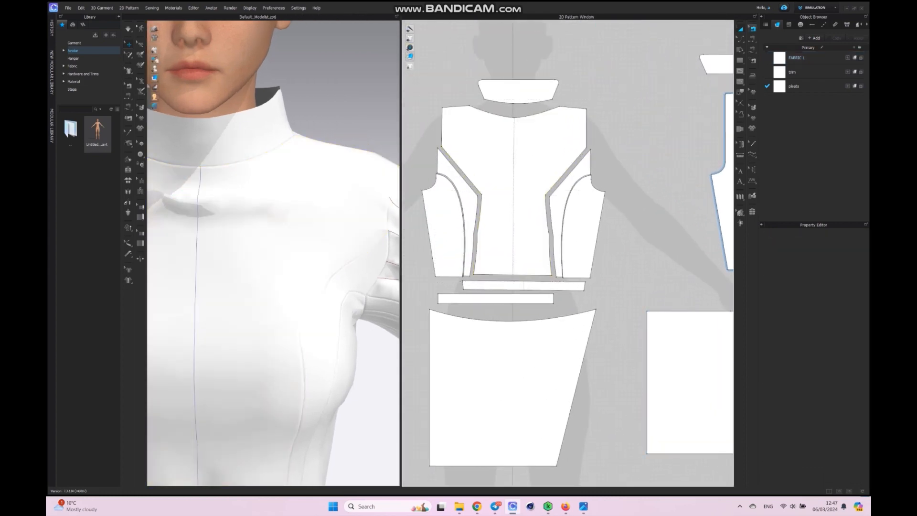
click(740, 39)
click(764, 39)
drag(513, 117, 514, 127)
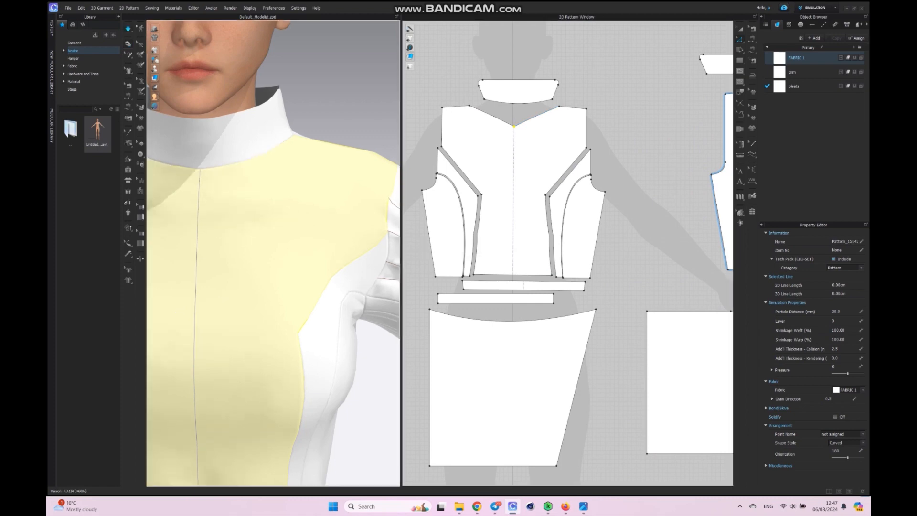
click(128, 29)
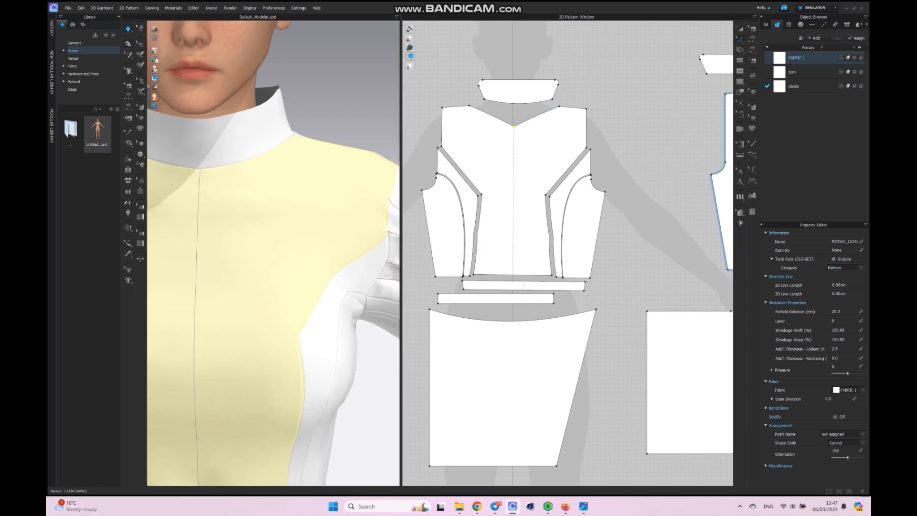
Apply the third pose from the Female_V2 pose library to bring the avatar's arms down.
scroll(273, 253, down, 5)
scroll(268, 256, down, 5)
right_drag(268, 256, 287, 190)
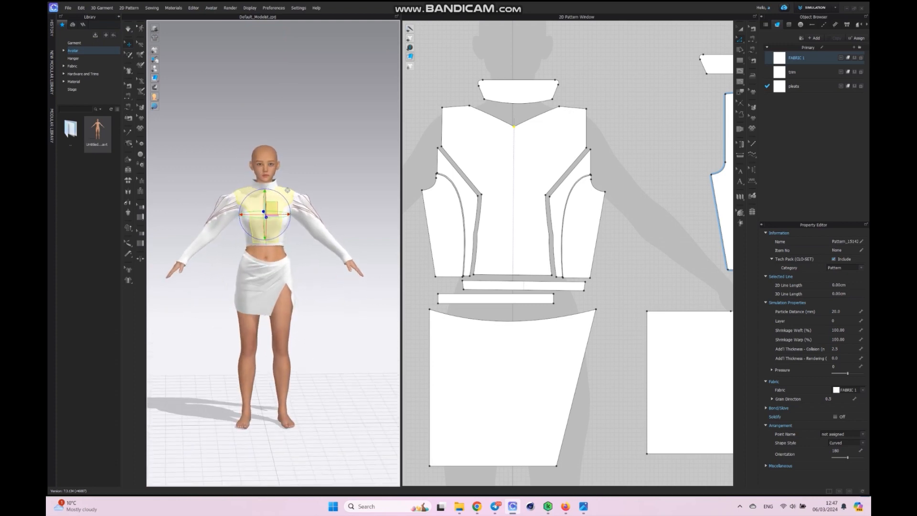
double_click(73, 51)
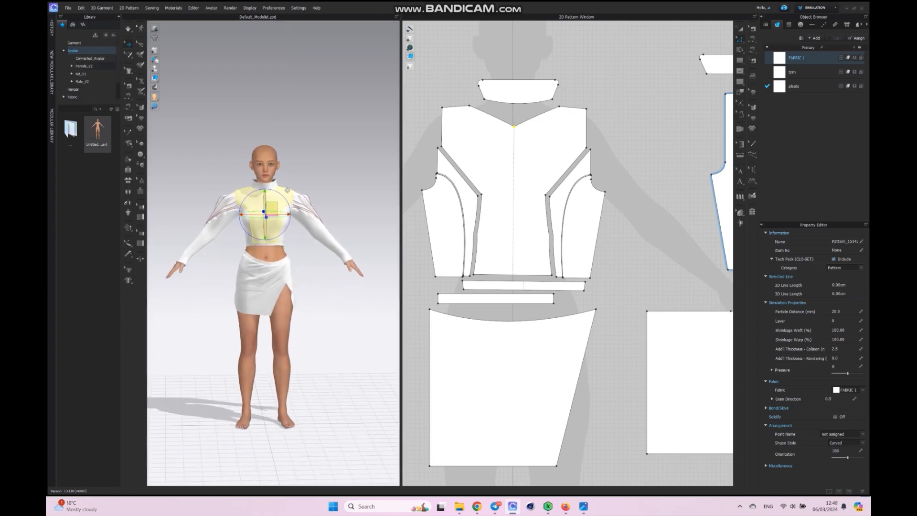
click(84, 66)
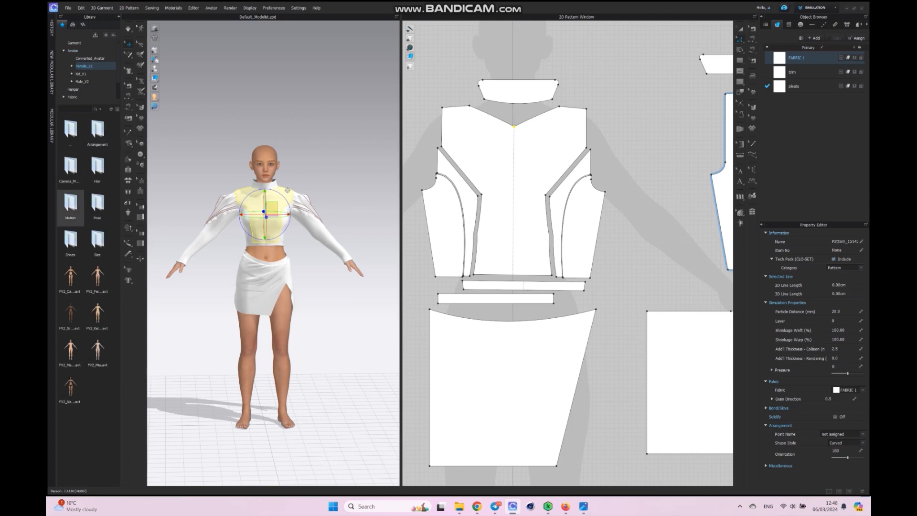
double_click(97, 201)
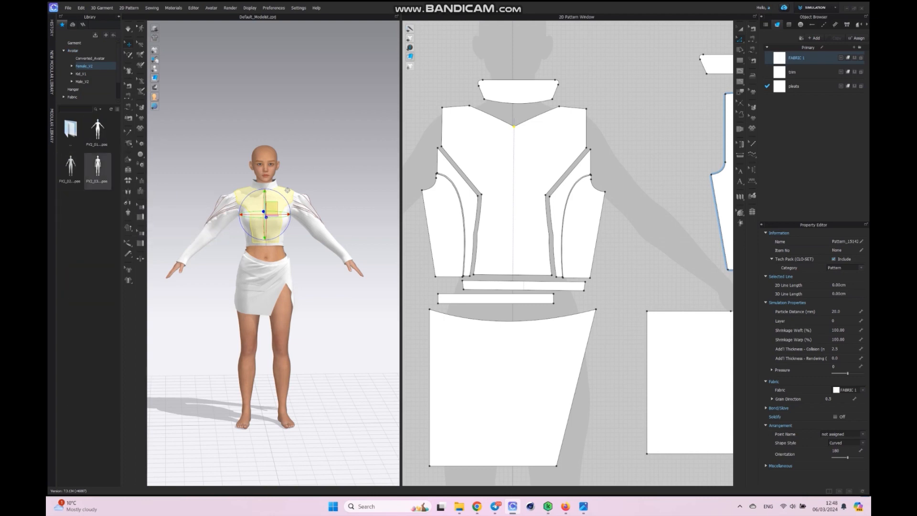
double_click(97, 176)
key(Return)
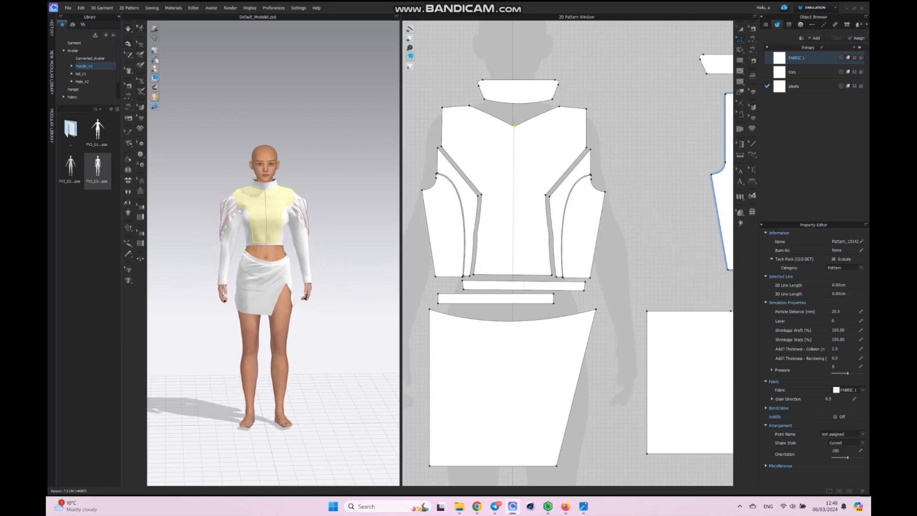
Extend both outer shoulder points of the front bodice panel outward and upward into sharp tips.
scroll(272, 253, up, 5)
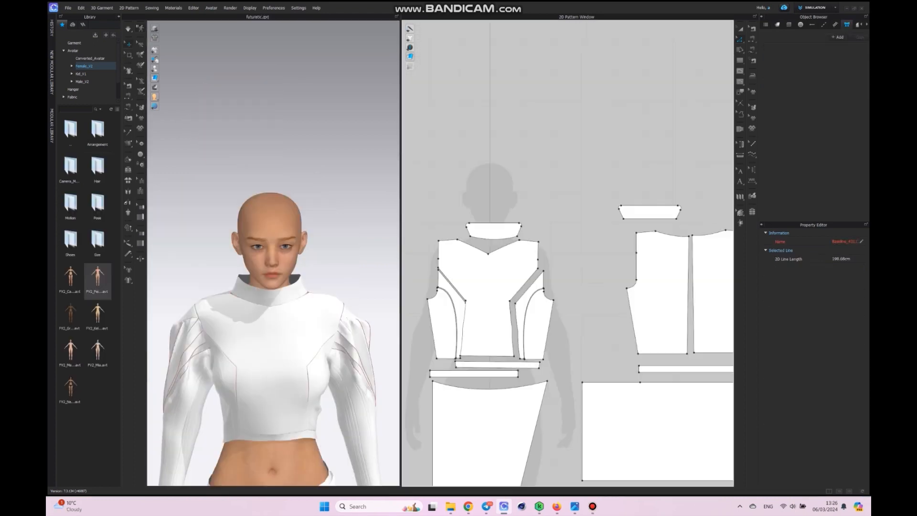
right_click(523, 258)
click(592, 230)
middle_drag(592, 229, 523, 332)
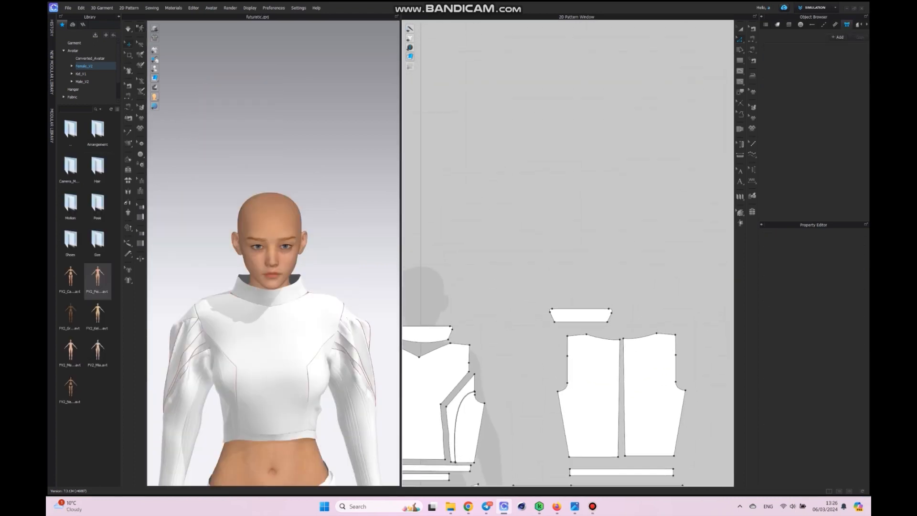
click(275, 363)
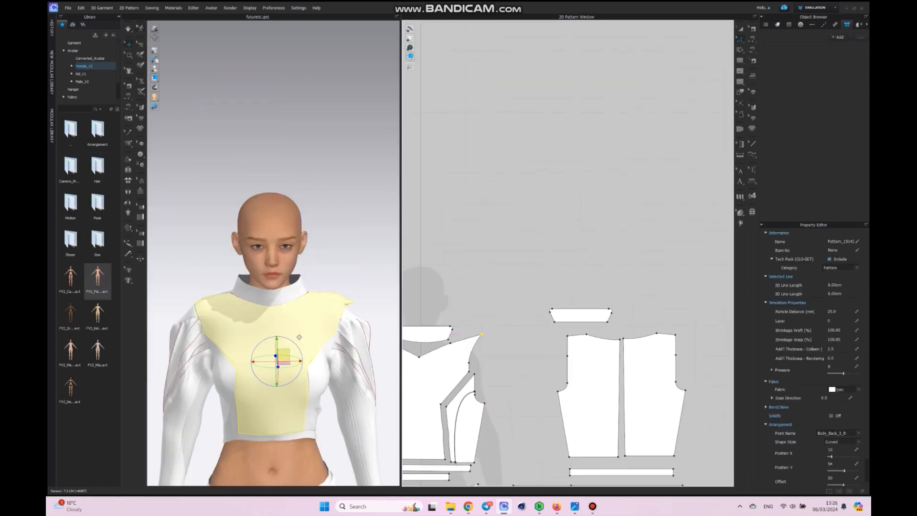
middle_drag(453, 335, 533, 265)
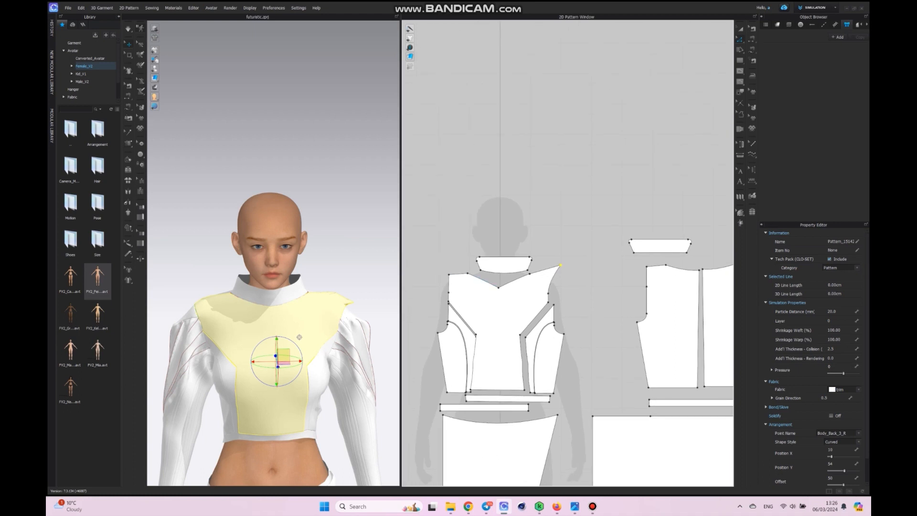
drag(449, 275, 437, 265)
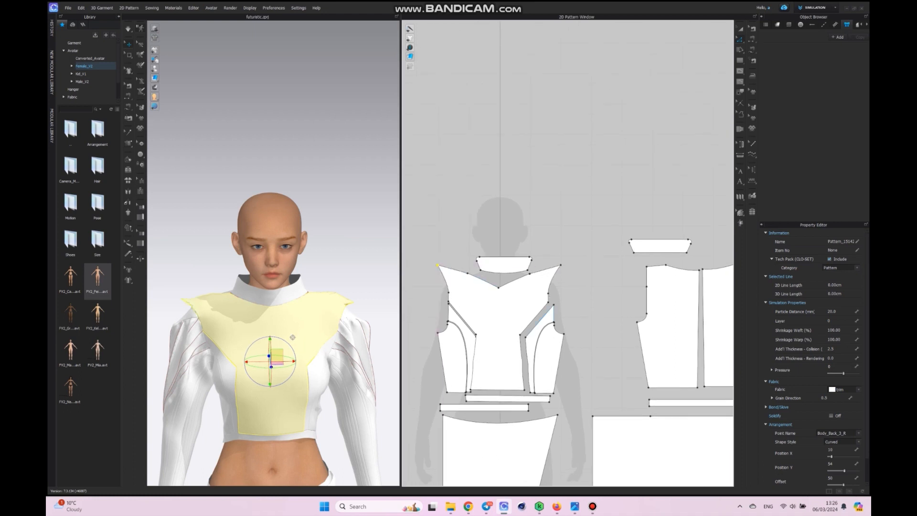
Extend the outer shoulder points of the two back bodice pieces outward and upward into matching tips.
middle_drag(597, 311, 476, 339)
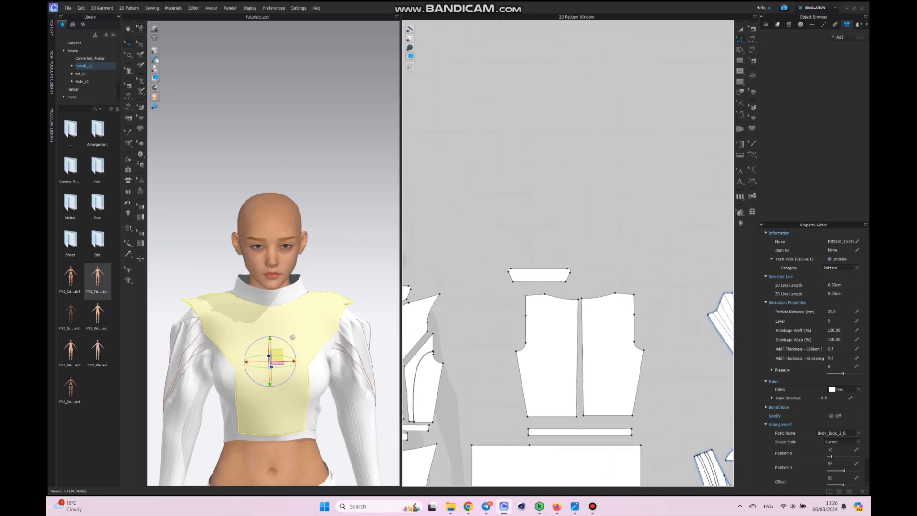
click(328, 339)
click(334, 339)
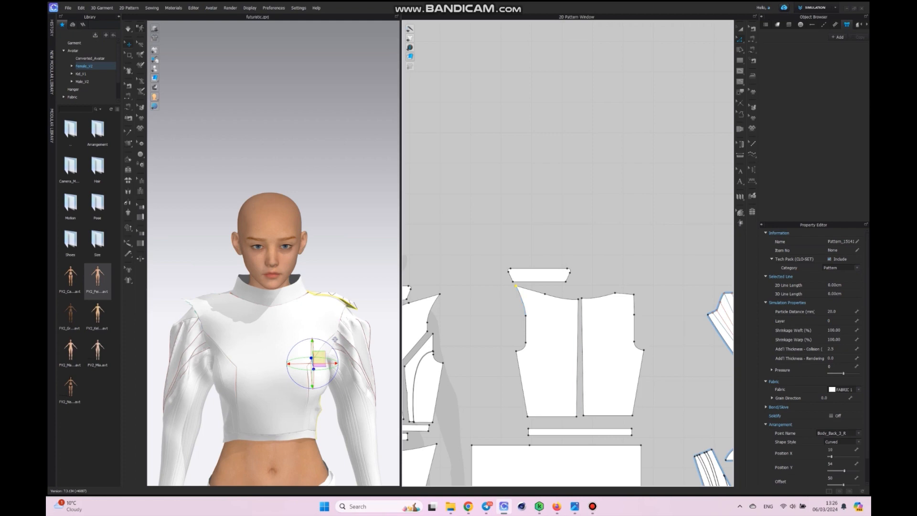
click(255, 340)
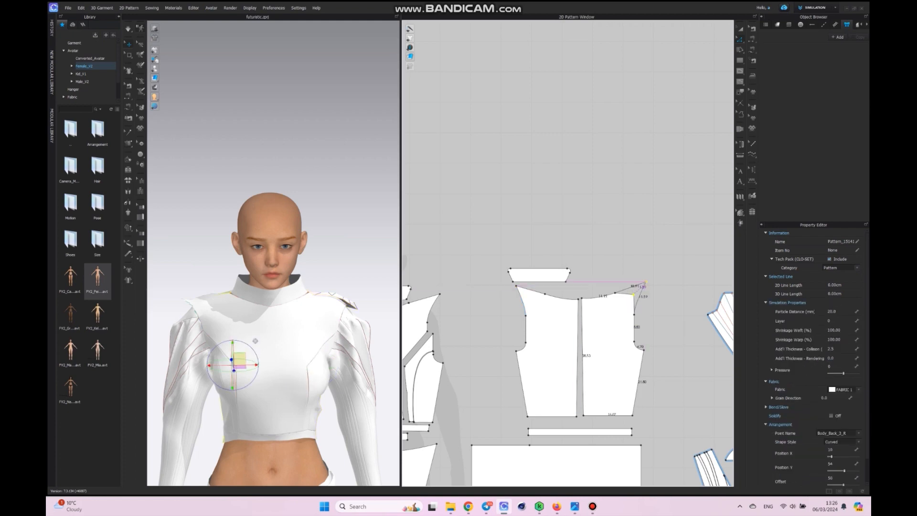
click(246, 341)
Try to delete one notch edge of the double-peaked insert at the sleeve cap, and undo the edit.
scroll(626, 293, down, 5)
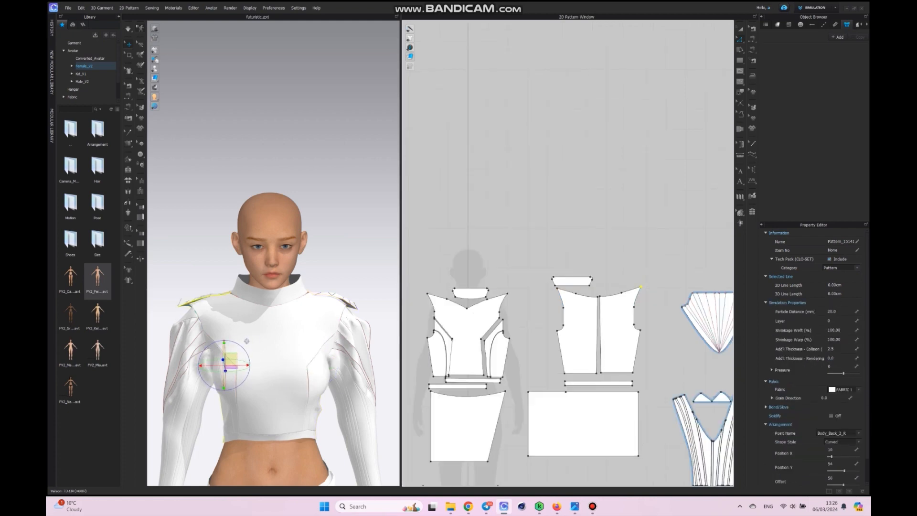
middle_drag(626, 293, 476, 254)
scroll(524, 308, up, 5)
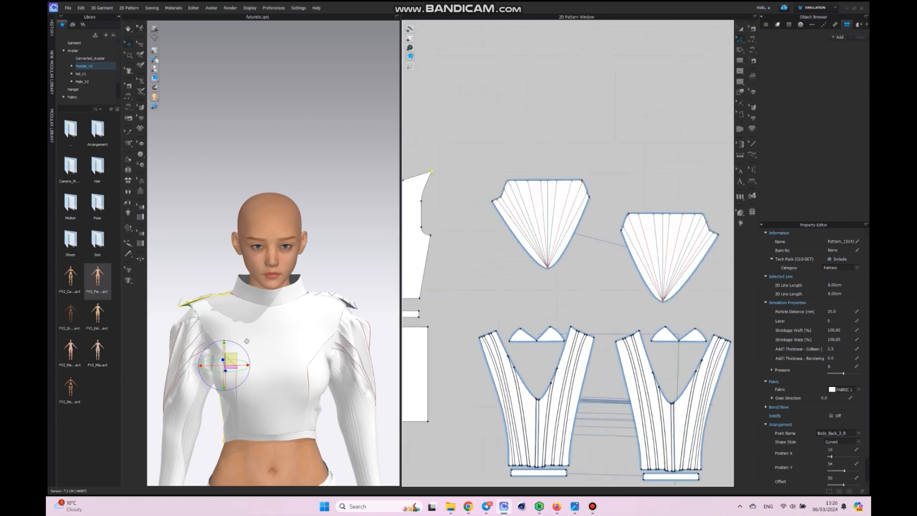
click(369, 289)
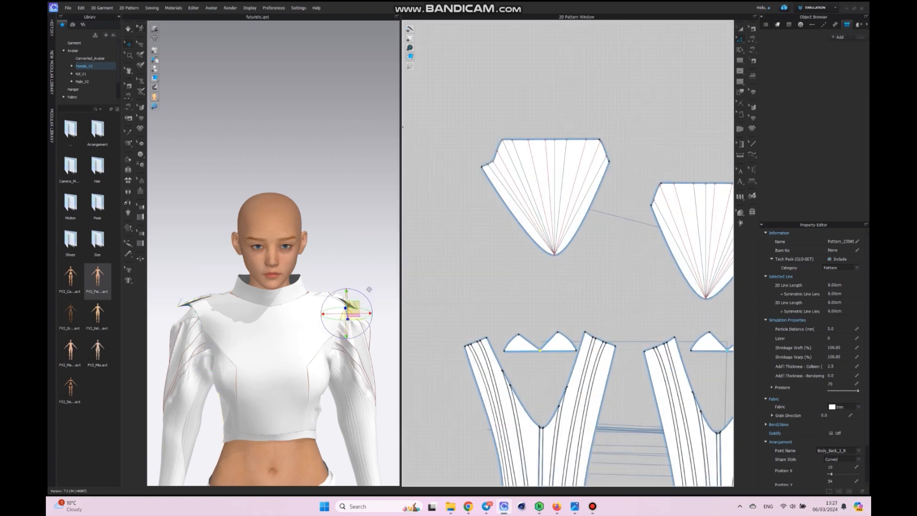
click(544, 346)
right_click(544, 345)
click(556, 350)
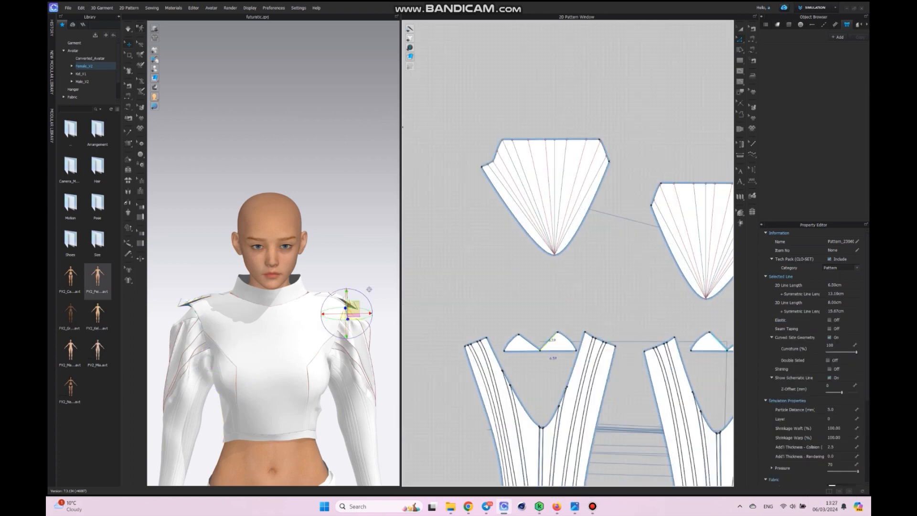
key(Delete)
key(ctrl+z)
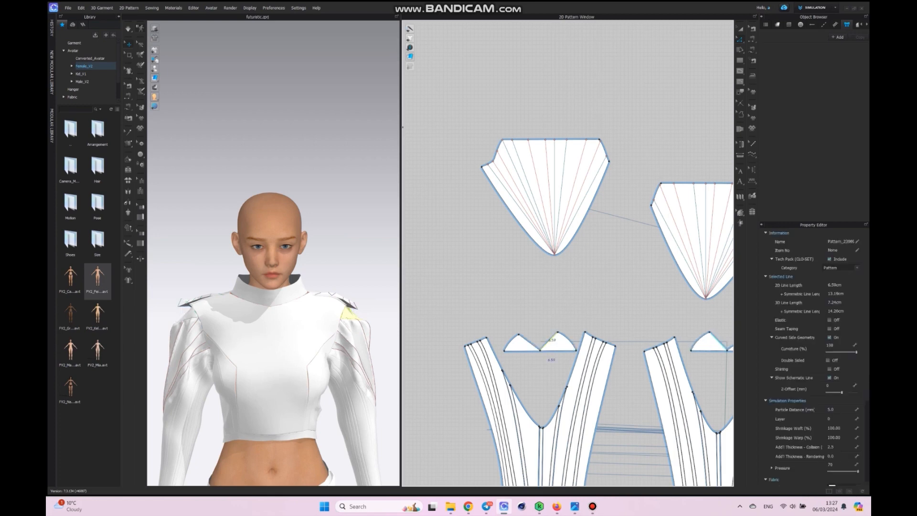
Try to unfold the sleeve-cap insert across its two notch edges using Edit Pattern, and undo the result.
click(740, 39)
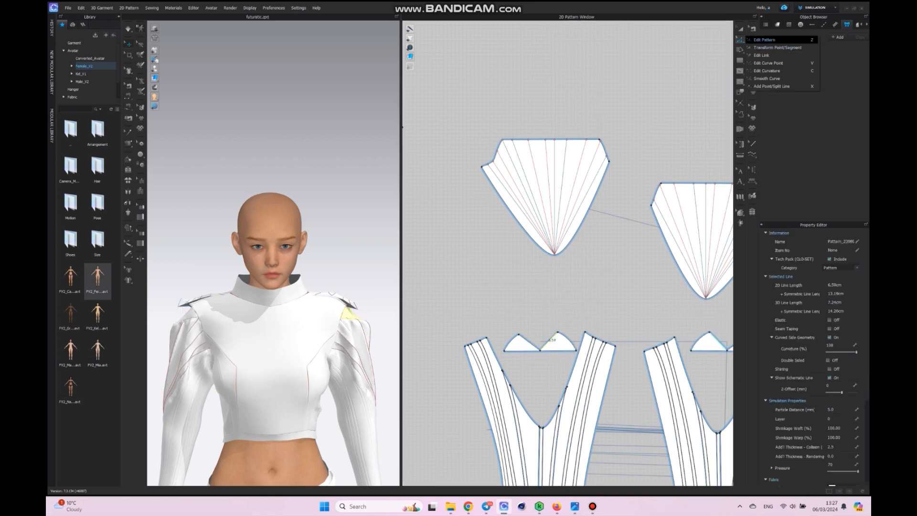
click(774, 40)
click(548, 342)
shift+click(529, 342)
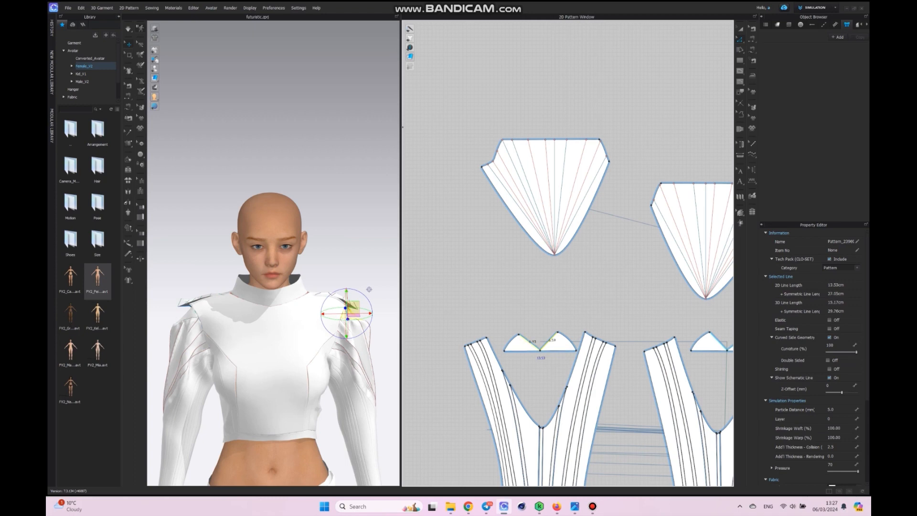
right_click(529, 343)
click(549, 430)
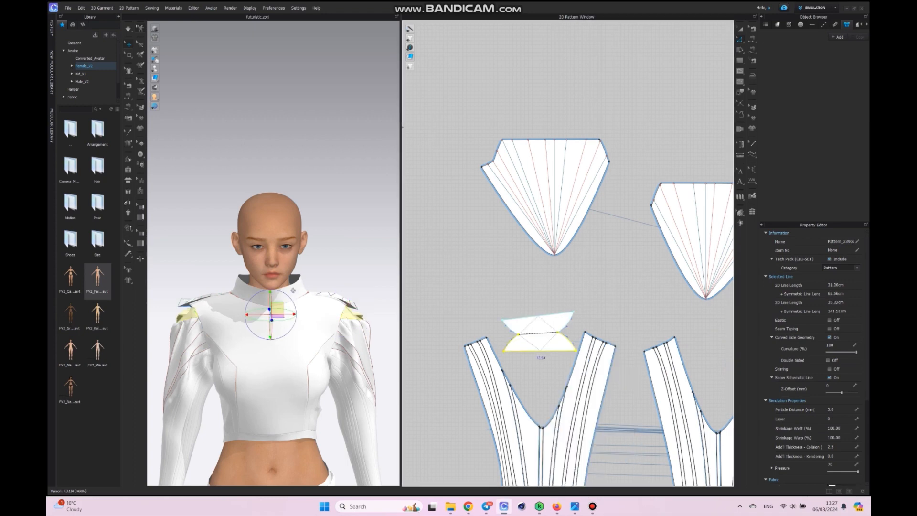
key(ctrl+z)
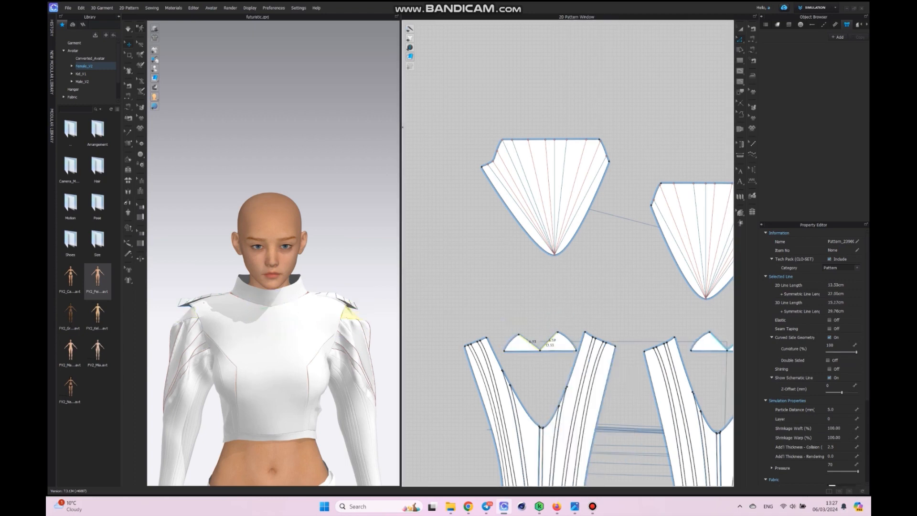
Pull the middle notch point of the sleeve-cap insert upward to turn it into a single peak.
click(549, 362)
drag(540, 350, 538, 315)
scroll(541, 325, down, 3)
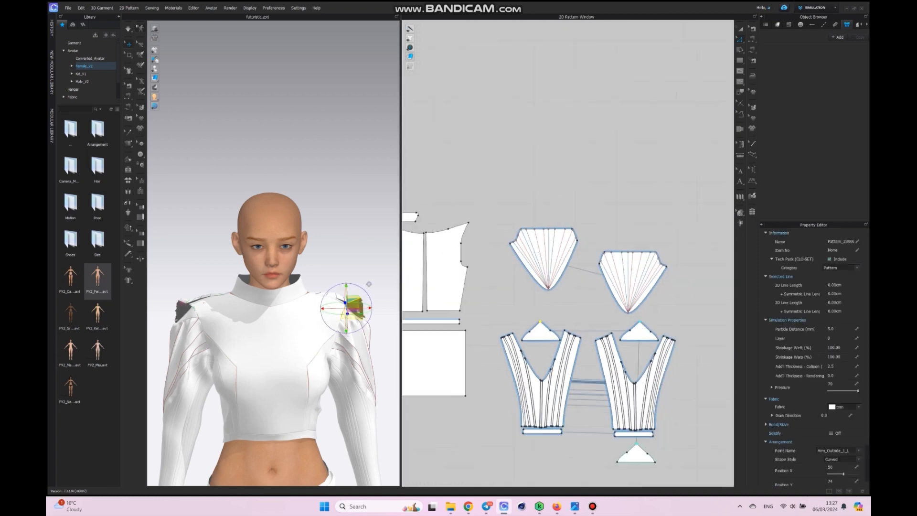
scroll(531, 332, down, 3)
Raise the insert's peak higher and move its two side points upward to round out the sloping edges.
scroll(531, 331, up, 8)
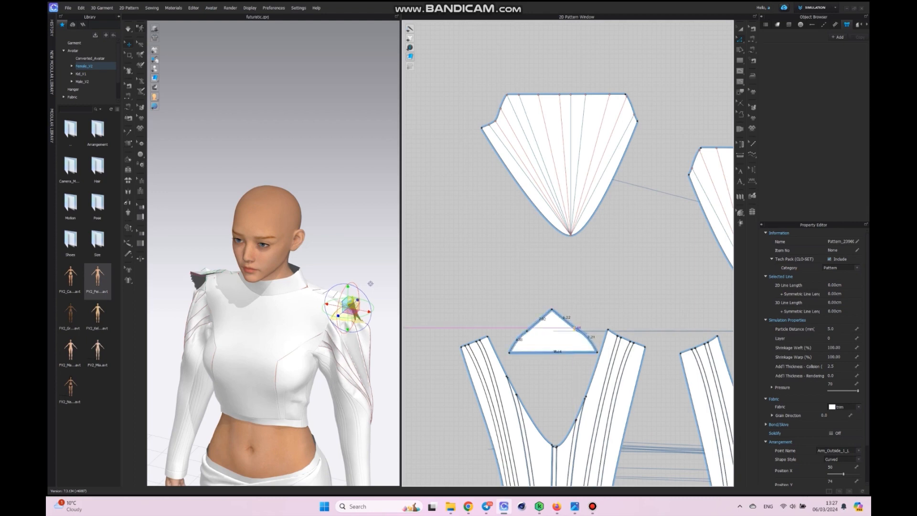
drag(552, 310, 549, 299)
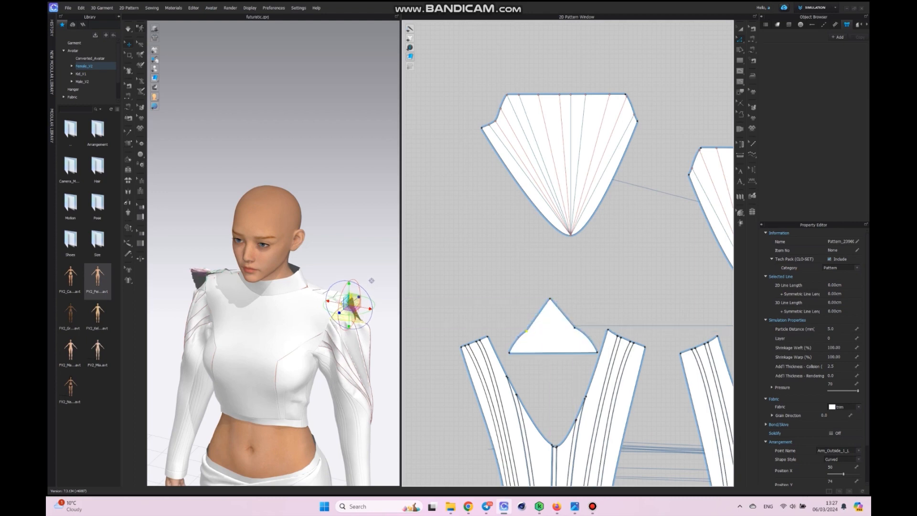
drag(526, 331, 575, 321)
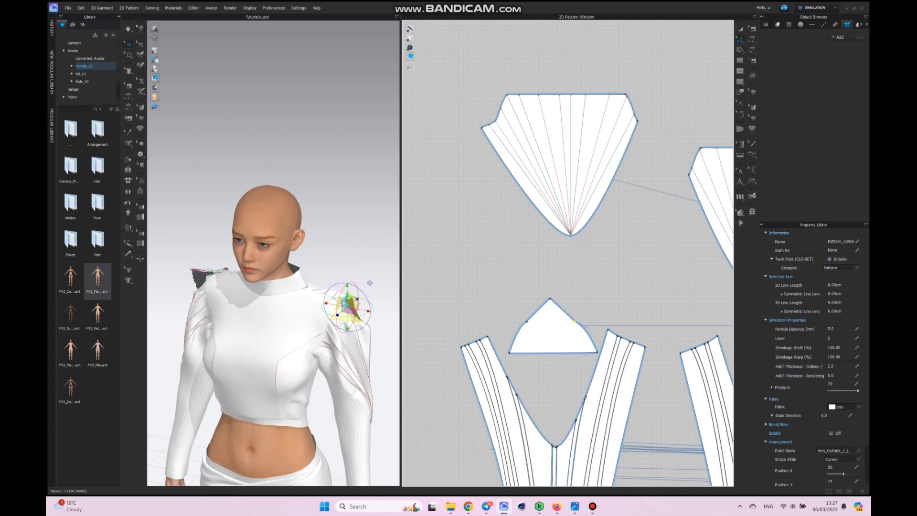
Delete the leftover insert piece lying below the sleeve cuffs.
scroll(528, 342, down, 10)
click(532, 340)
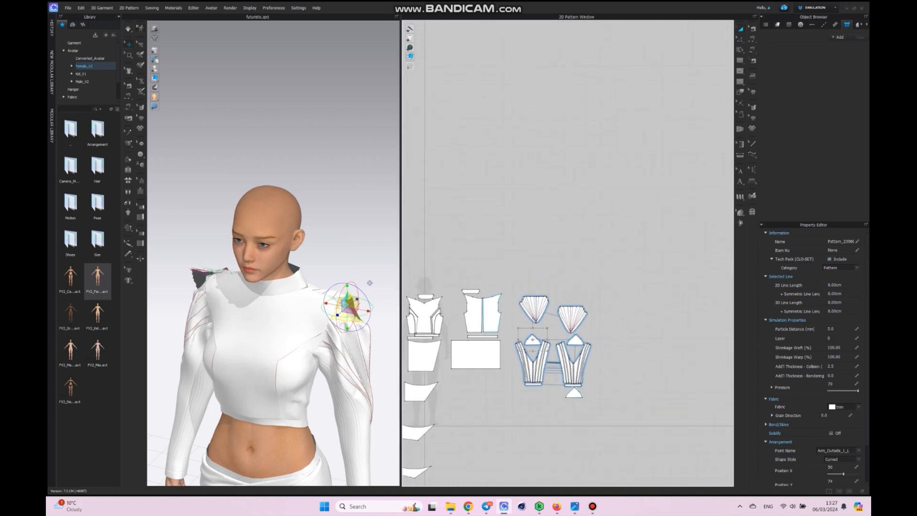
click(476, 354)
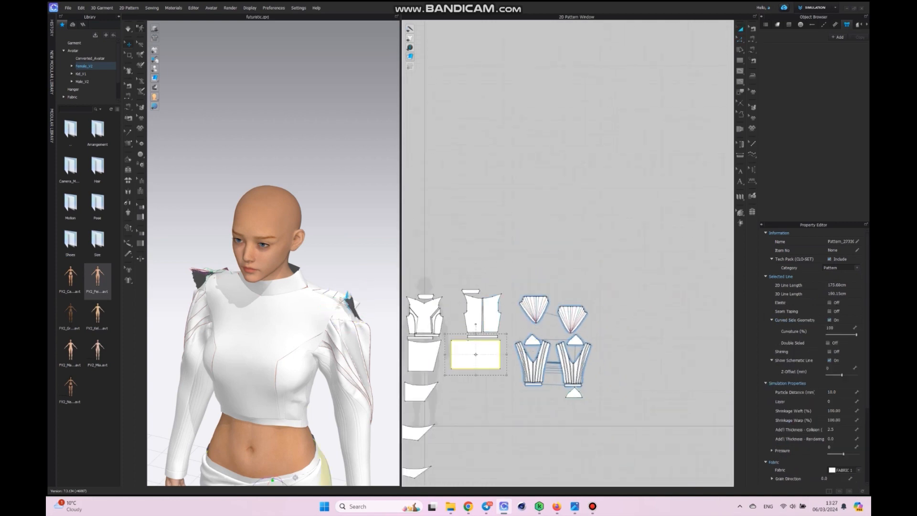
drag(611, 346, 502, 417)
scroll(574, 366, down, 5)
scroll(576, 366, up, 9)
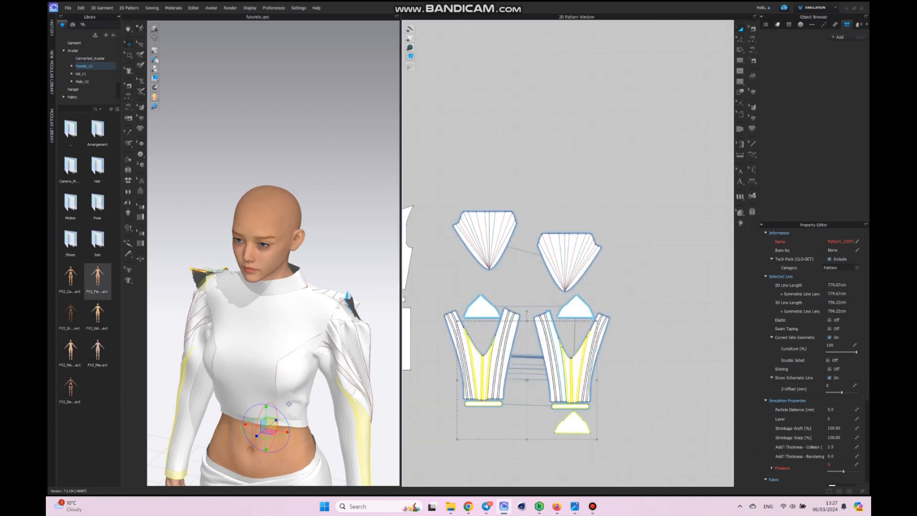
click(573, 424)
key(Delete)
click(573, 424)
key(Delete)
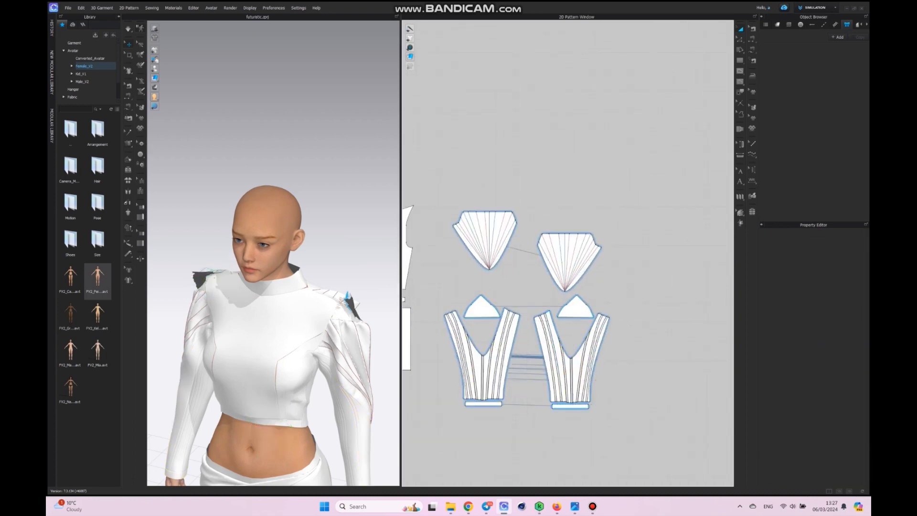
Move both peaked inserts above the sleeve pieces, and freeze the selected sleeve and pleated-fan patterns.
drag(576, 309, 557, 122)
drag(482, 309, 494, 133)
drag(637, 208, 439, 429)
right_click(475, 389)
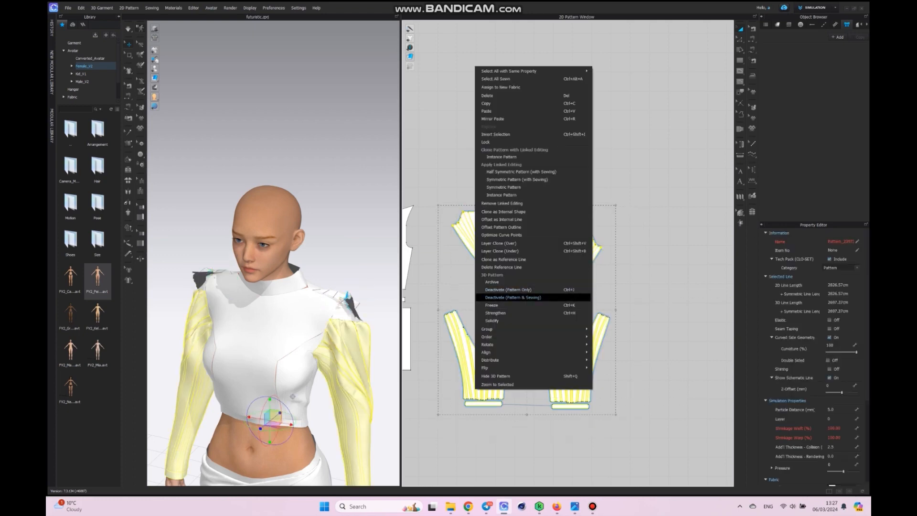
click(491, 304)
Strengthen the two peaked sleeve-cap inserts.
scroll(425, 329, down, 5)
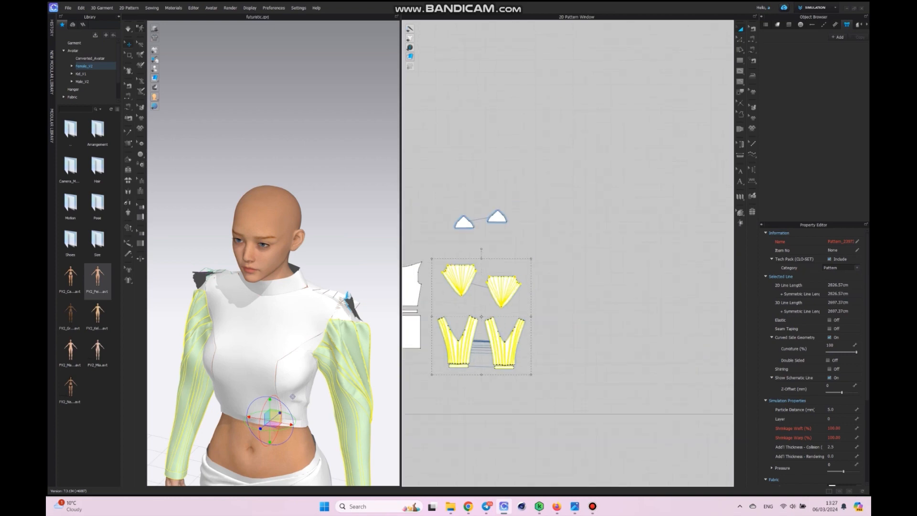
middle_drag(425, 328, 521, 331)
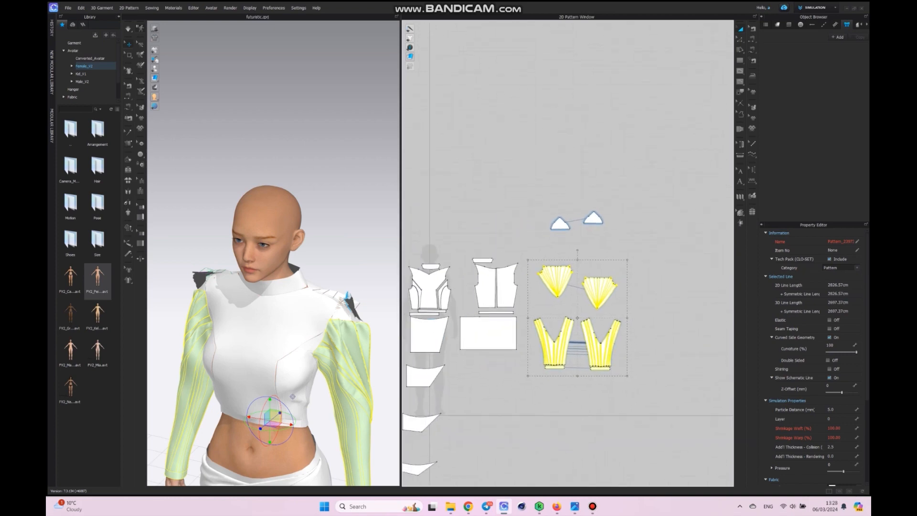
drag(669, 187, 531, 249)
right_click(595, 220)
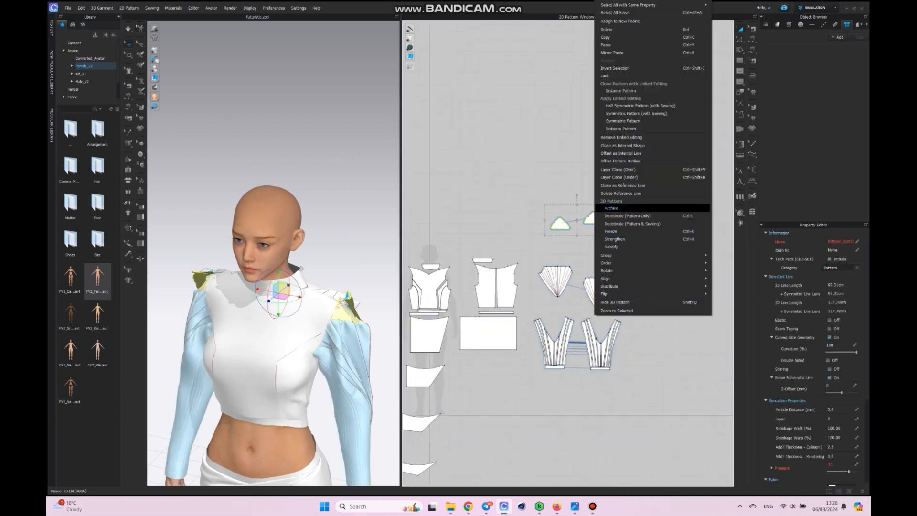
click(614, 238)
Strengthen the central front and back bodice panels, and simulate the garment.
click(296, 322)
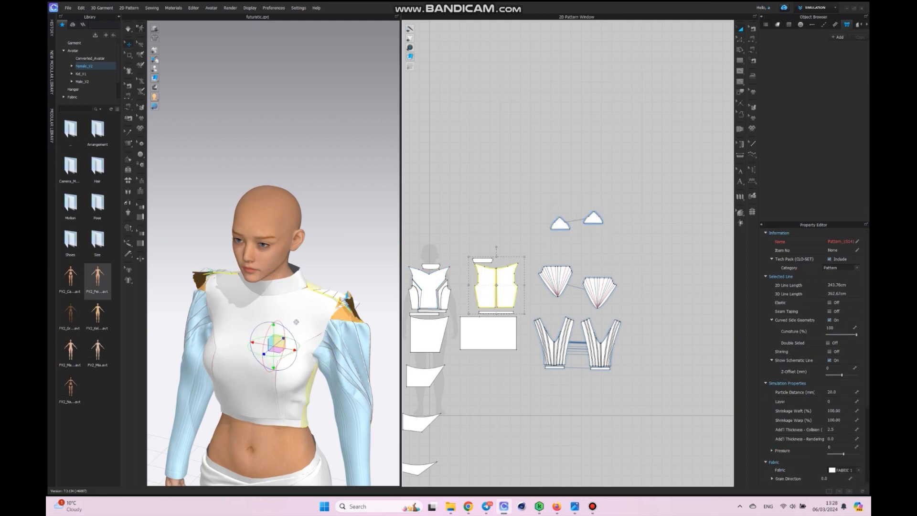
shift+click(432, 295)
right_click(431, 295)
click(456, 254)
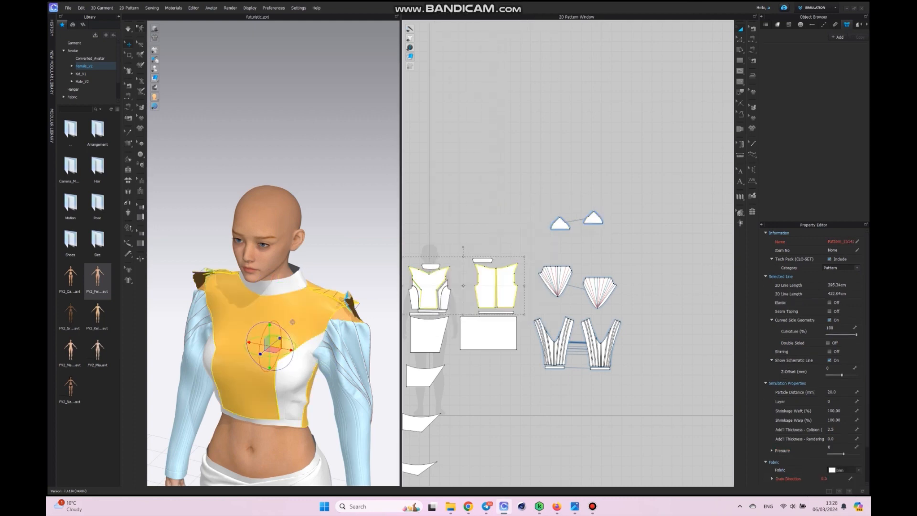
key(space)
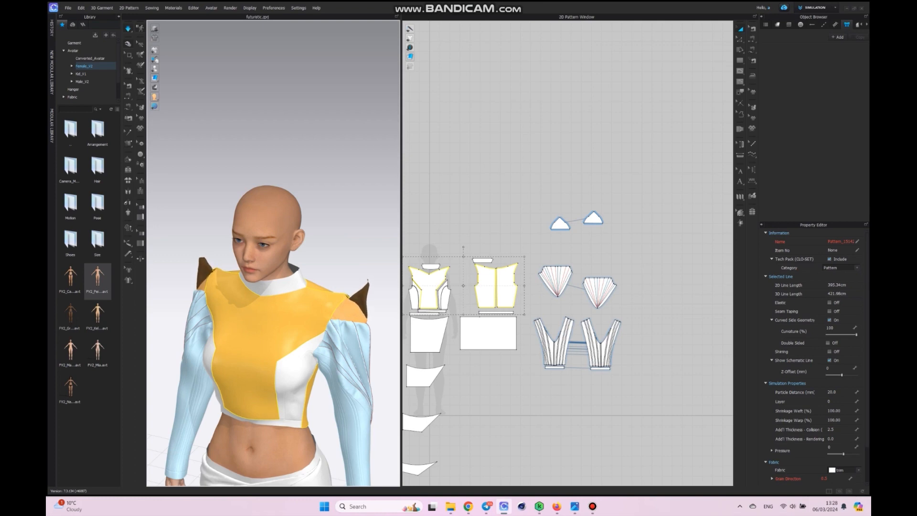
Pull the peaked insert at the avatar's right shoulder outward on the avatar while the simulation runs.
right_drag(249, 344, 315, 329)
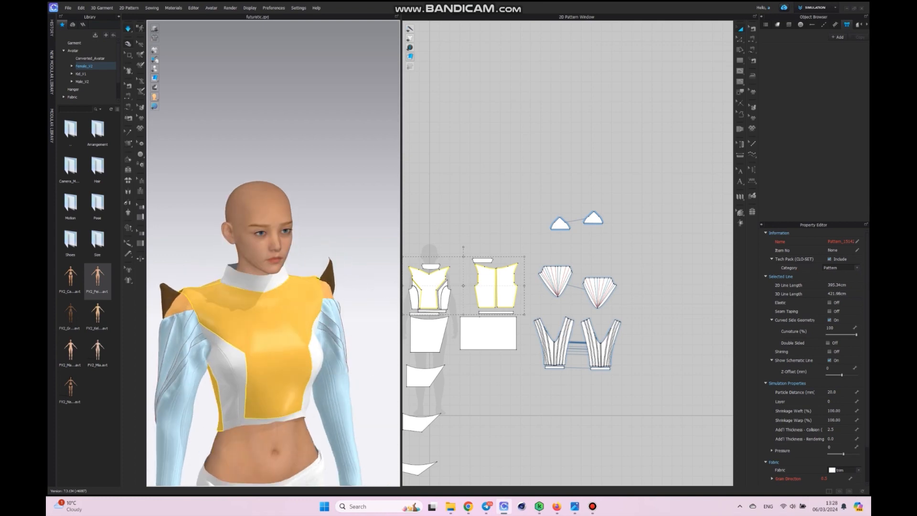
click(593, 218)
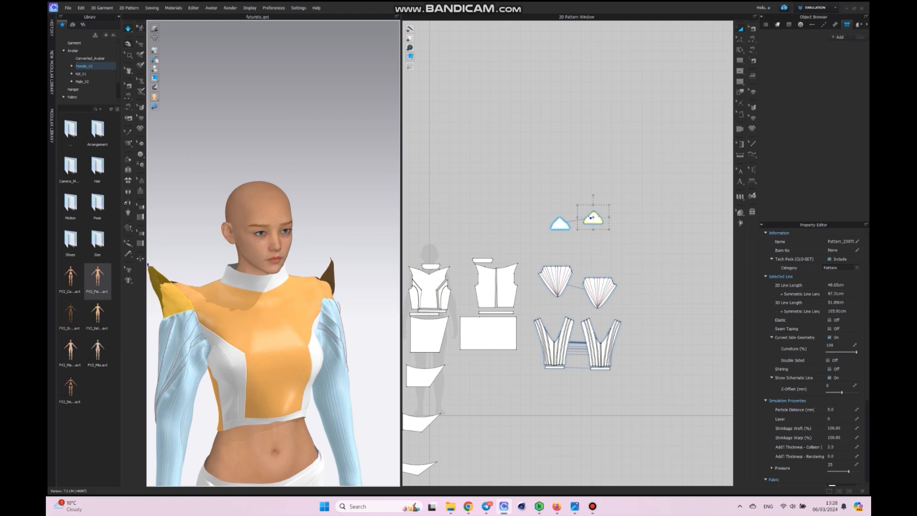
right_drag(164, 295, 244, 299)
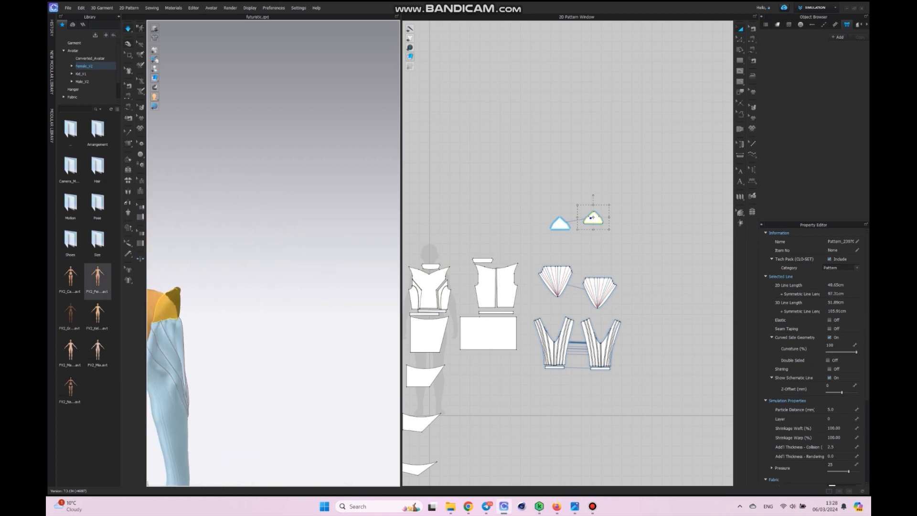
mouse_move(171, 292)
mouse_down()
mouse_move(239, 257)
mouse_move(180, 286)
mouse_up()
Delete the seam that joins the two sloping edges of the insert's peak.
click(753, 29)
scroll(591, 192, up, 6)
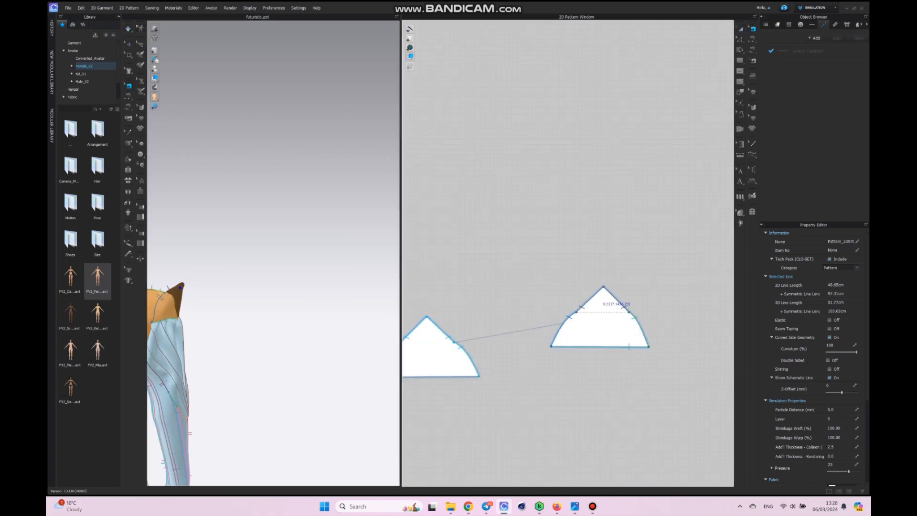
click(618, 301)
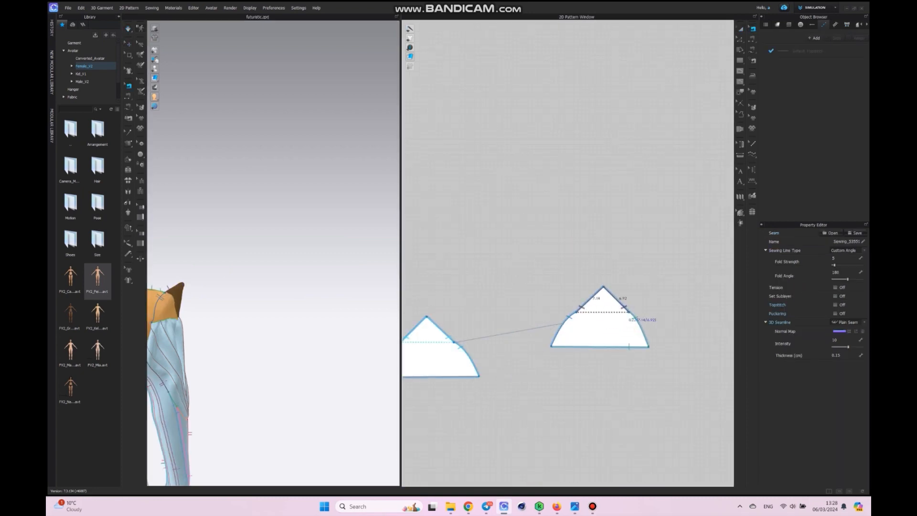
key(Delete)
Extend the armhole seams on both inserts from their side points up to the peak, and simulate the garment.
drag(576, 312, 603, 287)
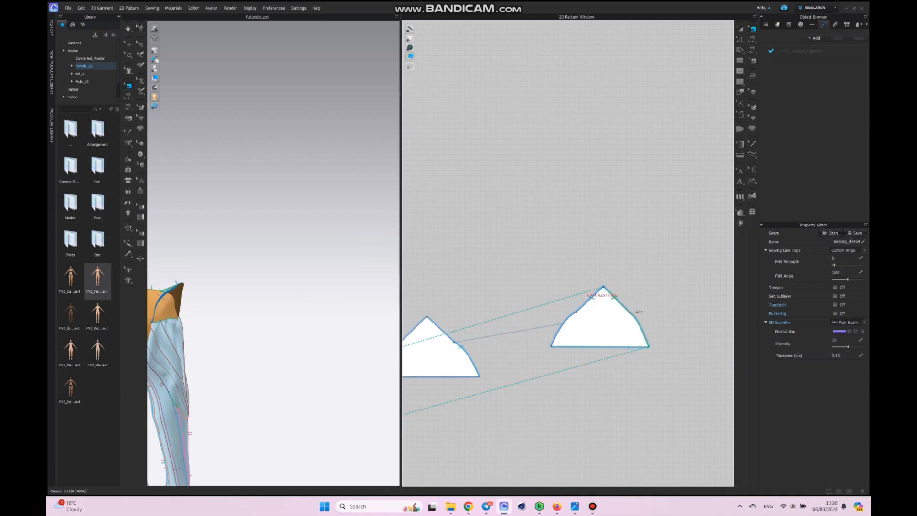
drag(454, 342, 427, 316)
middle_drag(427, 316, 487, 301)
drag(462, 327, 487, 300)
key(space)
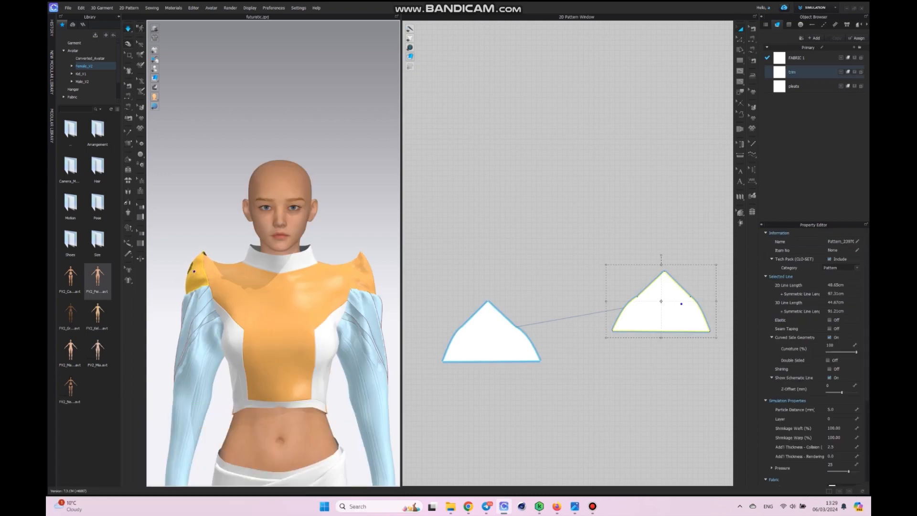
key(b)
right_click(194, 274)
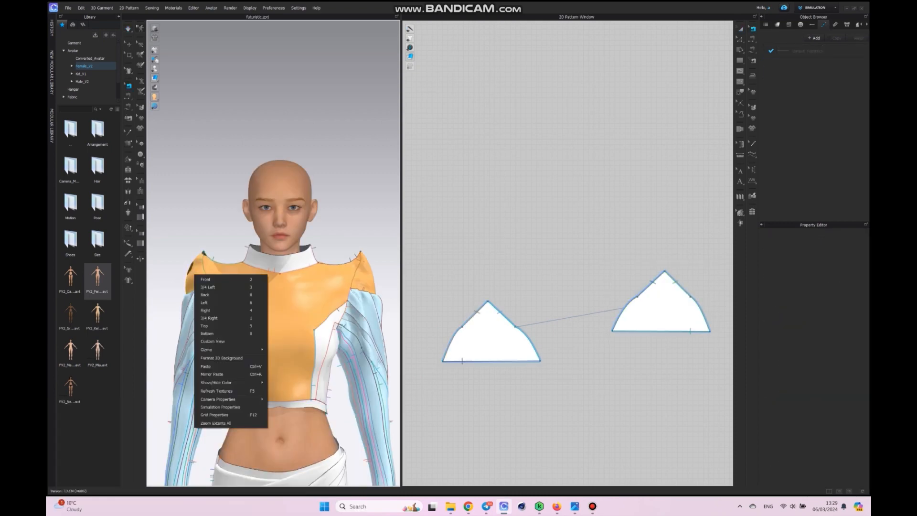
click(668, 331)
key(a)
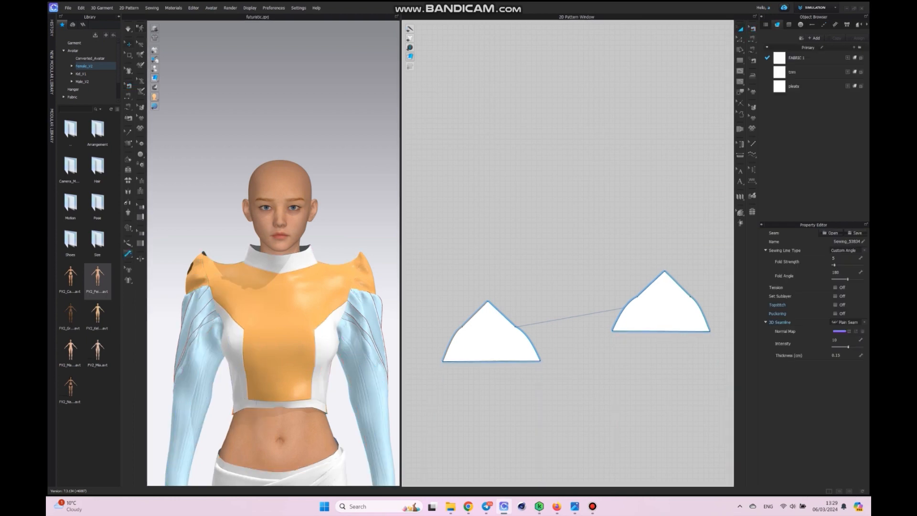
Reset the 3D arrangement of the avatar's right-shoulder insert, place it over the shoulder, and simulate it into shape.
click(190, 277)
right_click(190, 279)
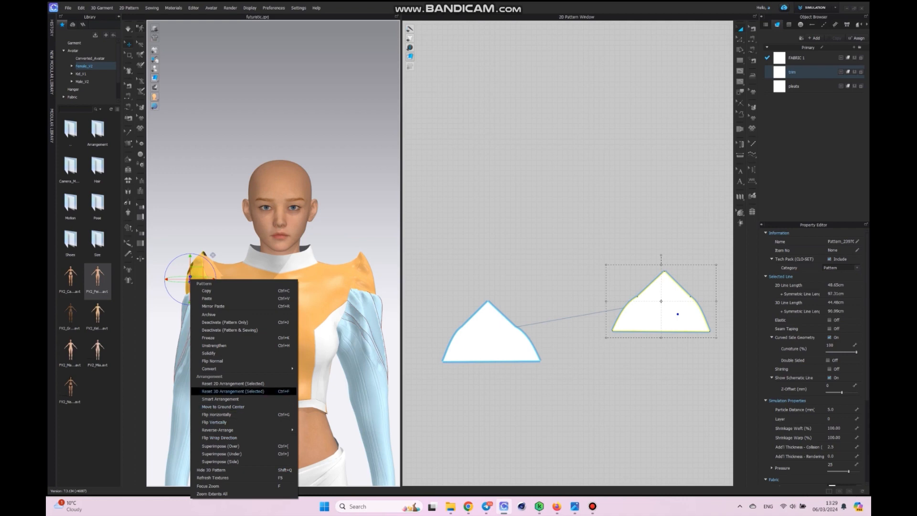
click(229, 391)
drag(207, 336, 187, 227)
key(space)
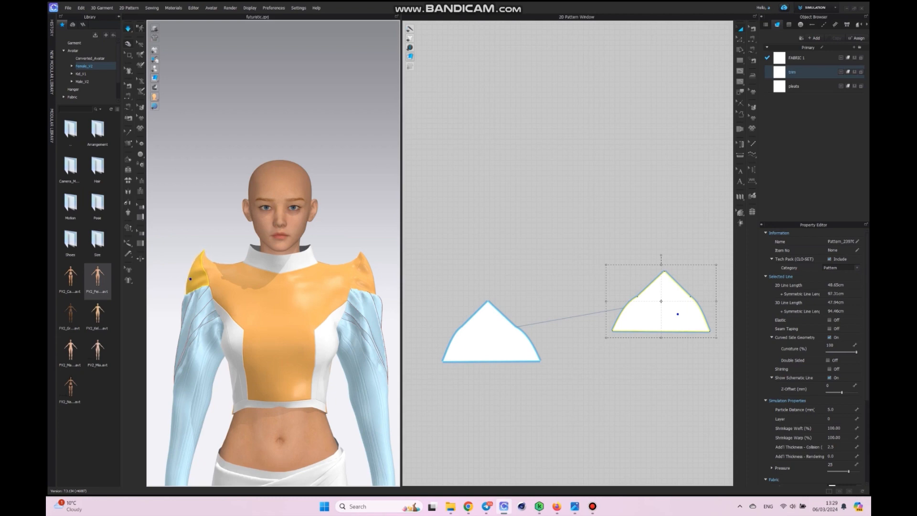
key(space)
Check the shoulders from different angles, and unstrengthen both peaked inserts.
click(213, 255)
right_drag(213, 255, 103, 256)
right_drag(160, 256, 273, 256)
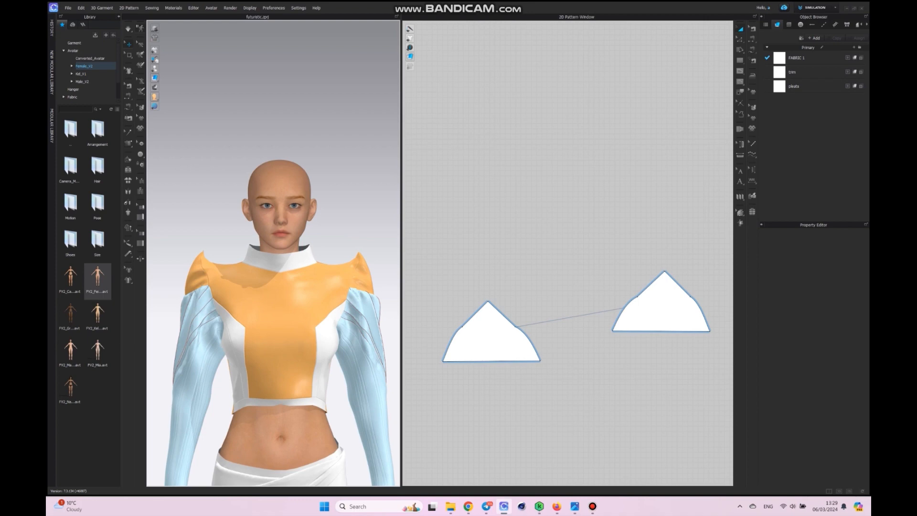
click(491, 337)
shift+click(650, 315)
right_click(651, 315)
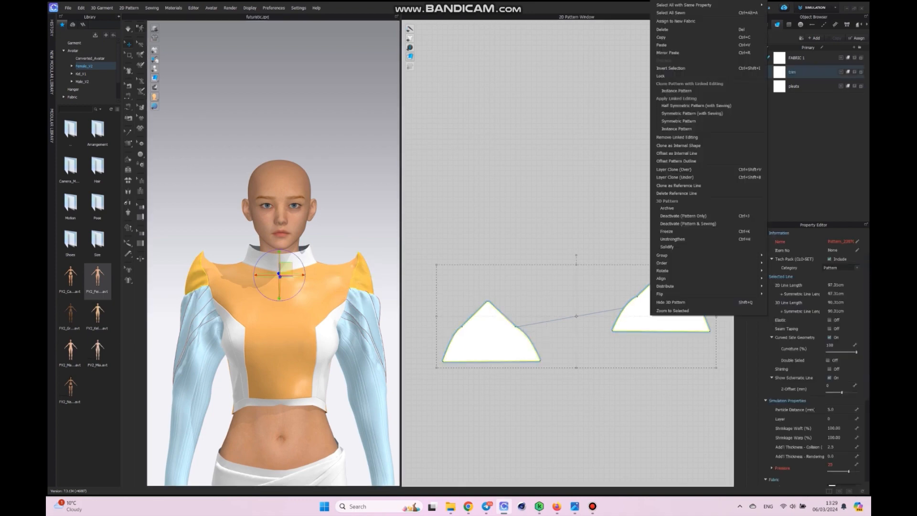
click(672, 239)
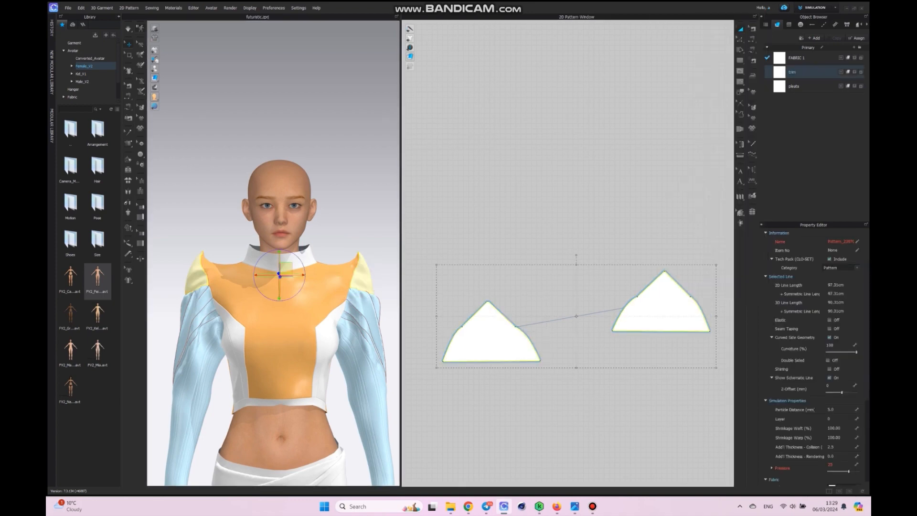
Unstrengthen the central front bodice panel and the two back bodice panels.
right_click(306, 304)
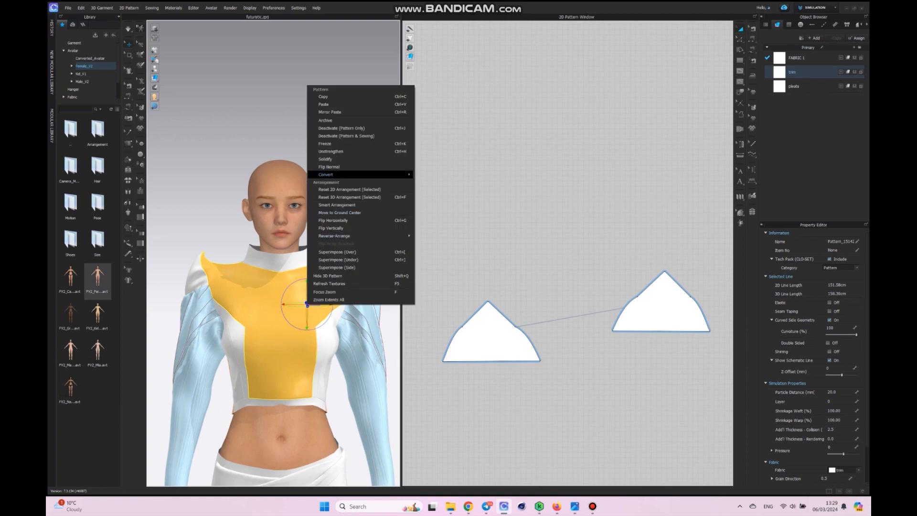
click(334, 151)
right_drag(382, 267, 329, 281)
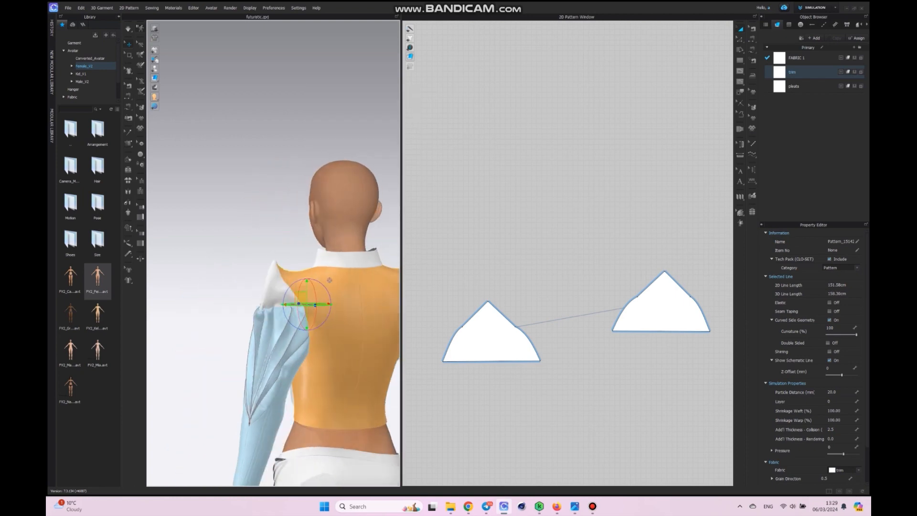
click(358, 277)
shift+click(372, 313)
right_click(373, 313)
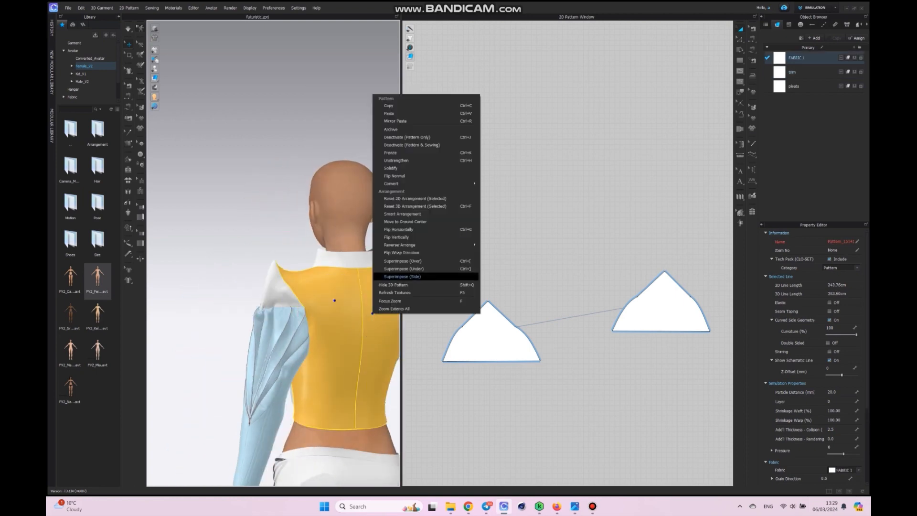
click(390, 168)
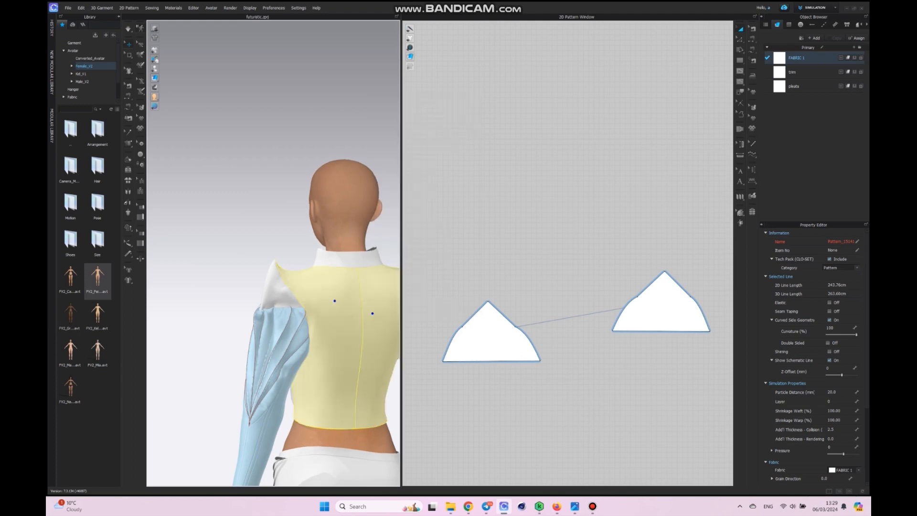
right_drag(344, 287, 219, 293)
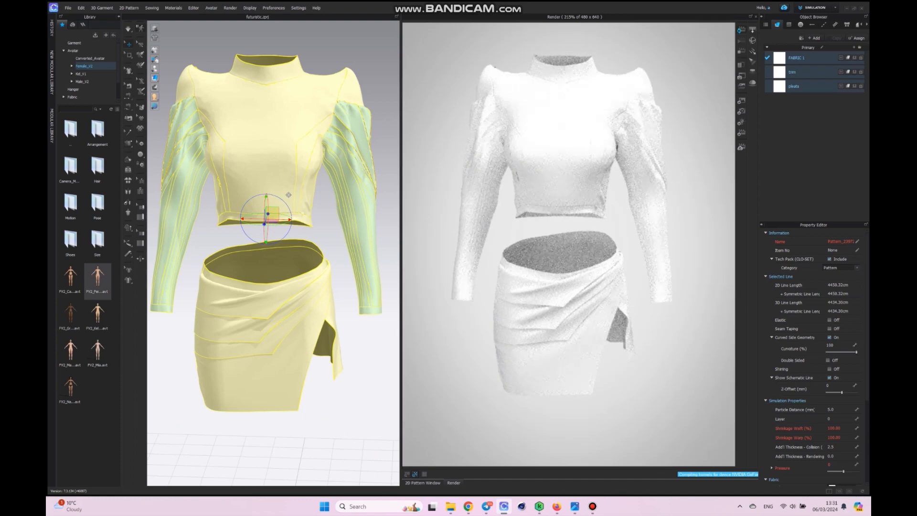
Review the rendered top and skirt from the side, back and front.
click(424, 475)
right_drag(615, 405, 500, 407)
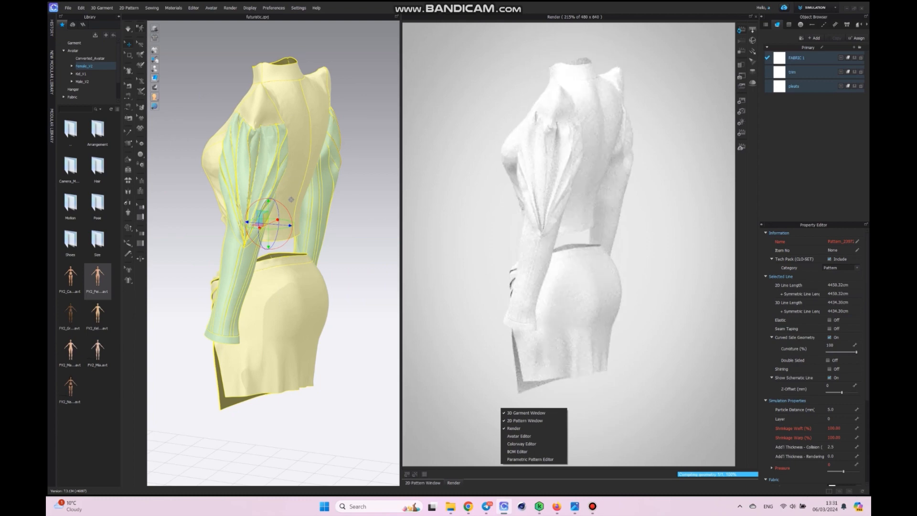
click(499, 405)
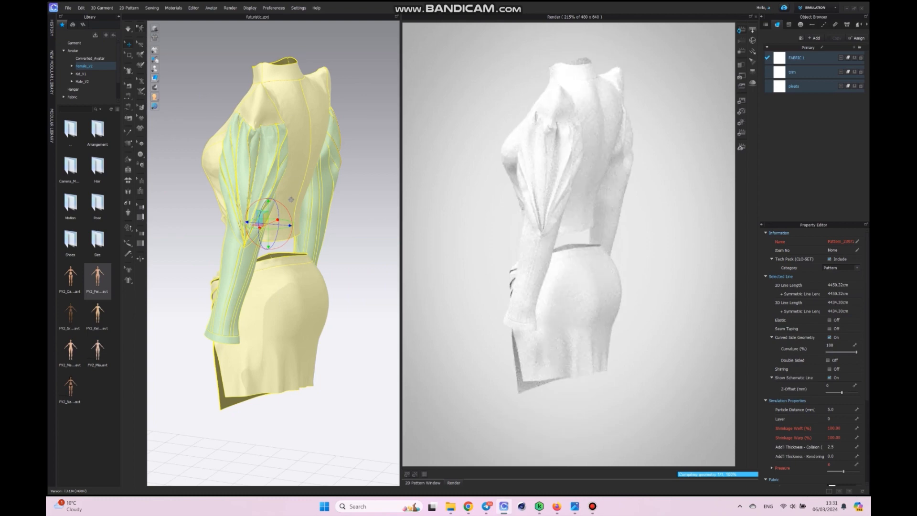
right_drag(499, 404, 614, 403)
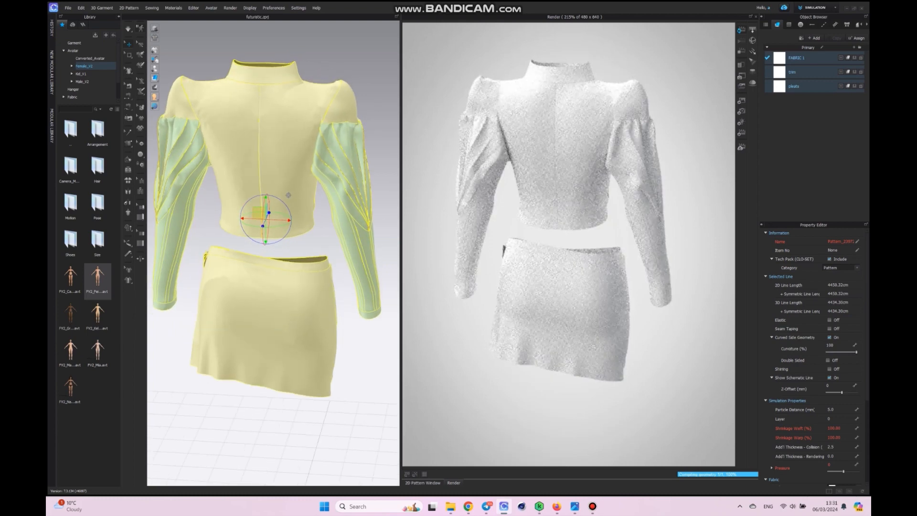
right_drag(305, 306, 249, 315)
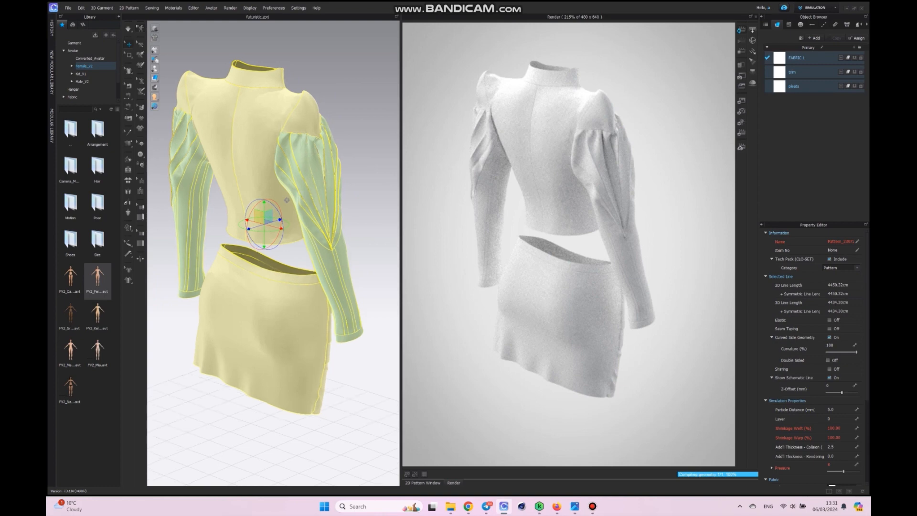
right_drag(324, 281, 229, 292)
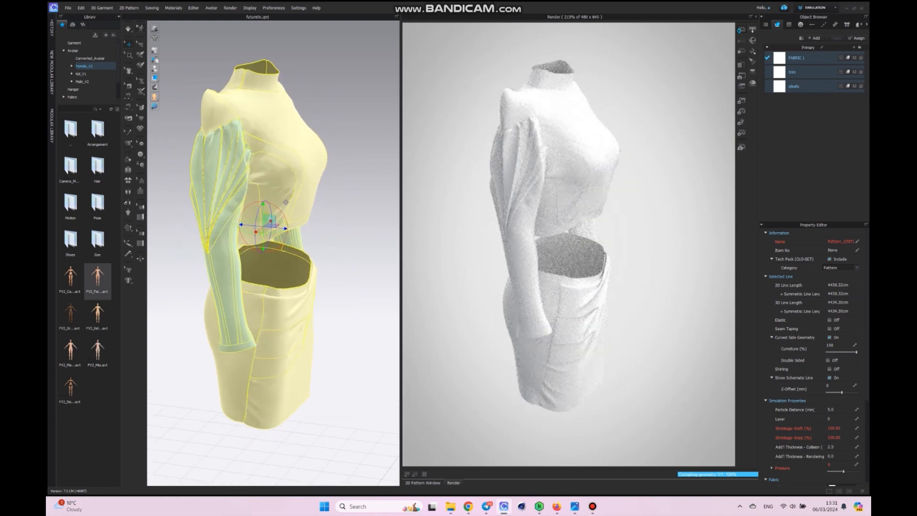
right_drag(329, 305, 258, 327)
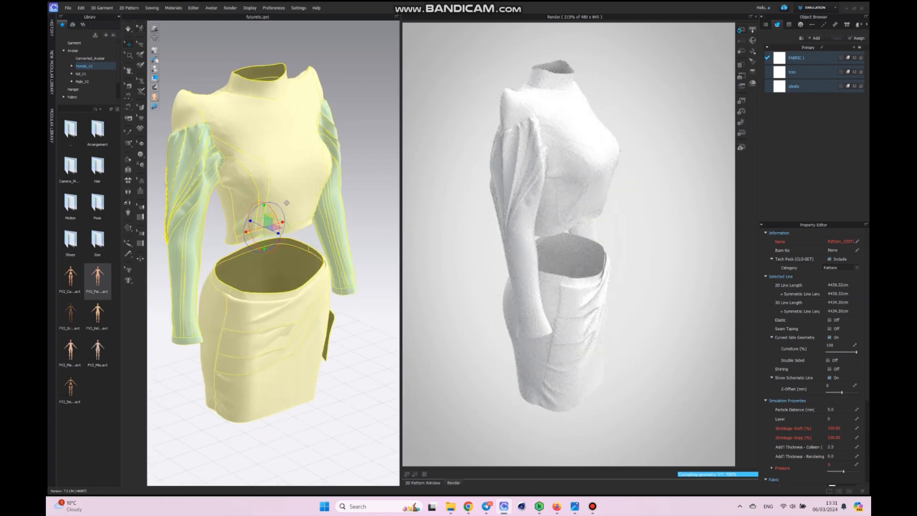
right_click(443, 399)
right_drag(334, 306, 253, 292)
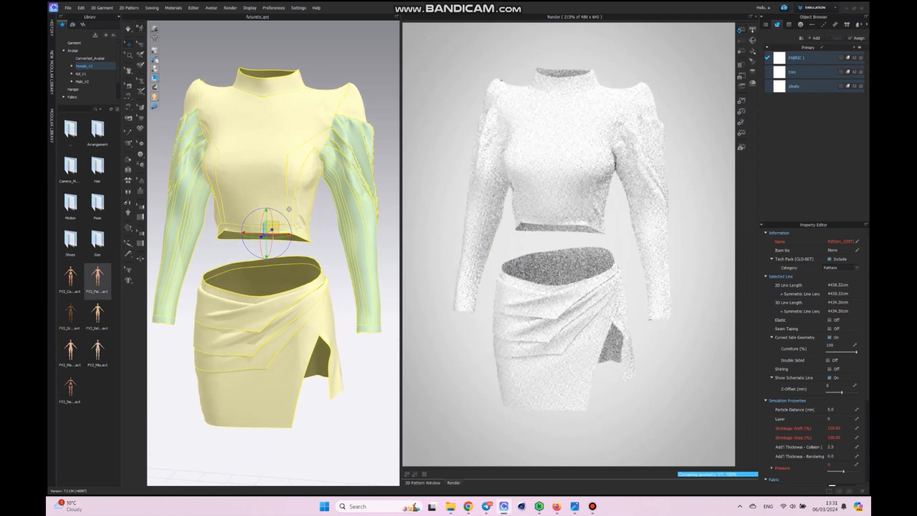
right_click(563, 386)
click(549, 375)
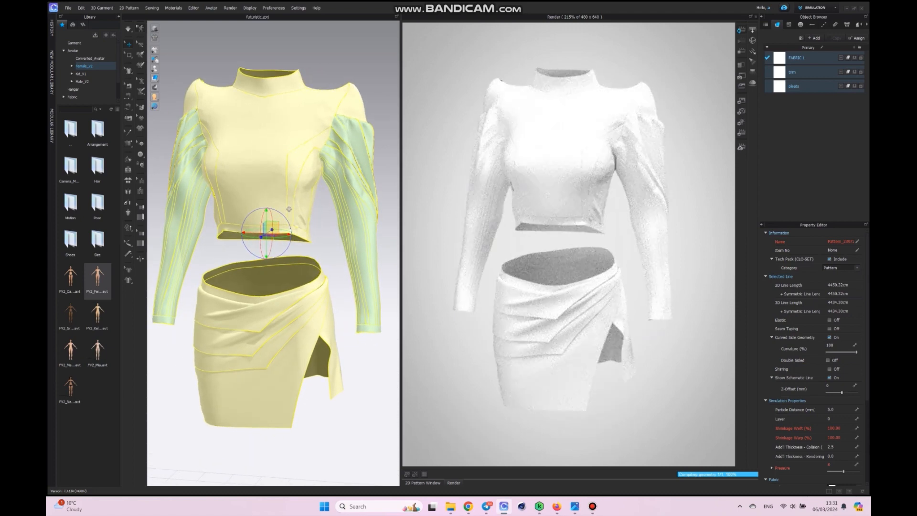